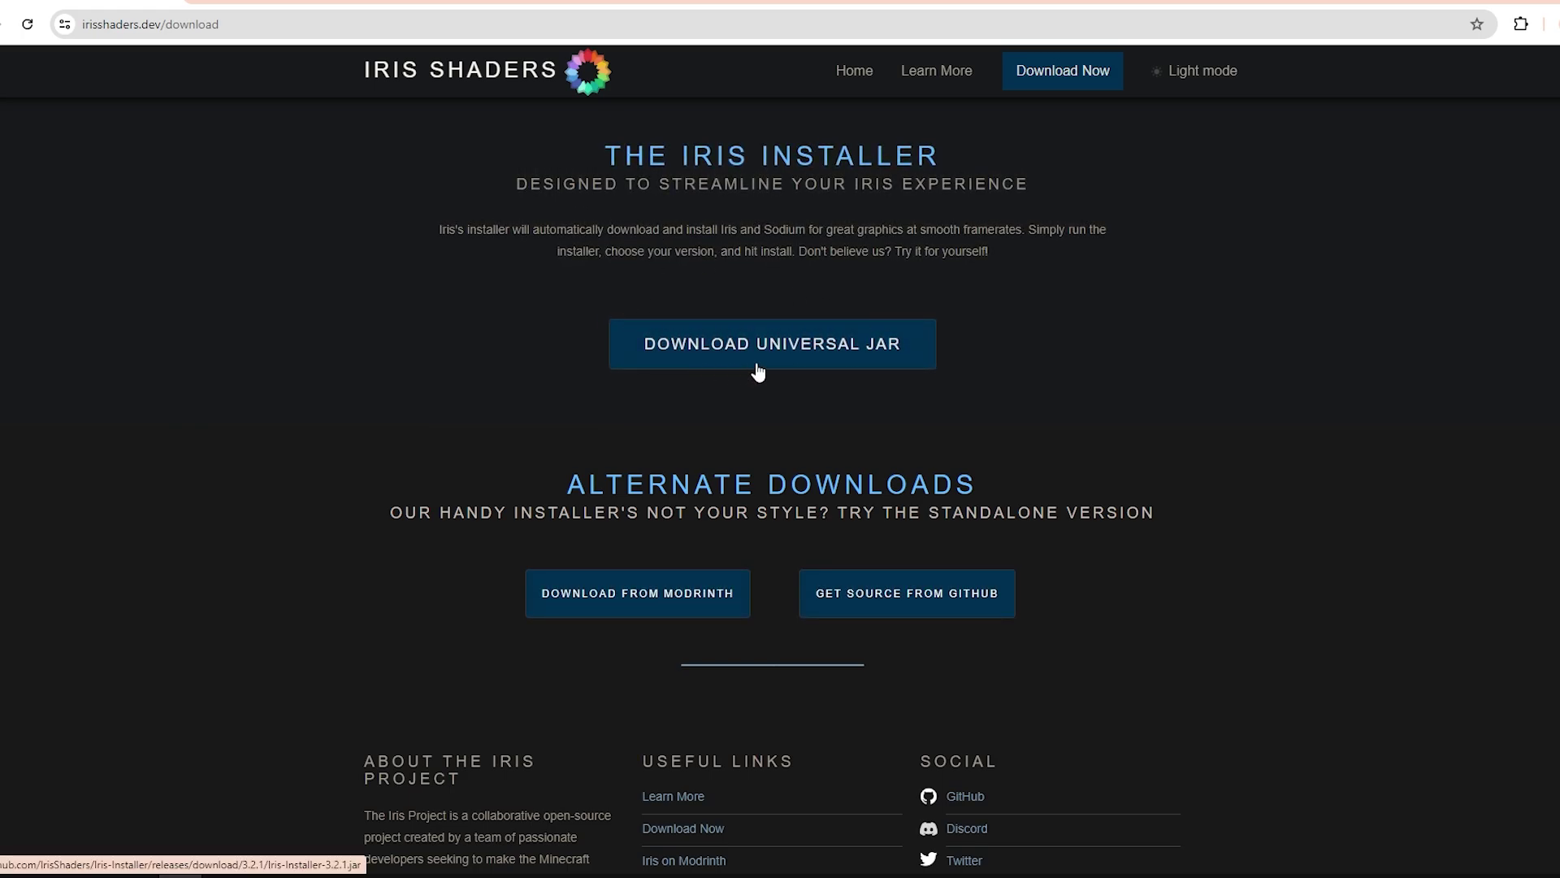
Download the Iris universal installer JAR.
left_click(858, 355)
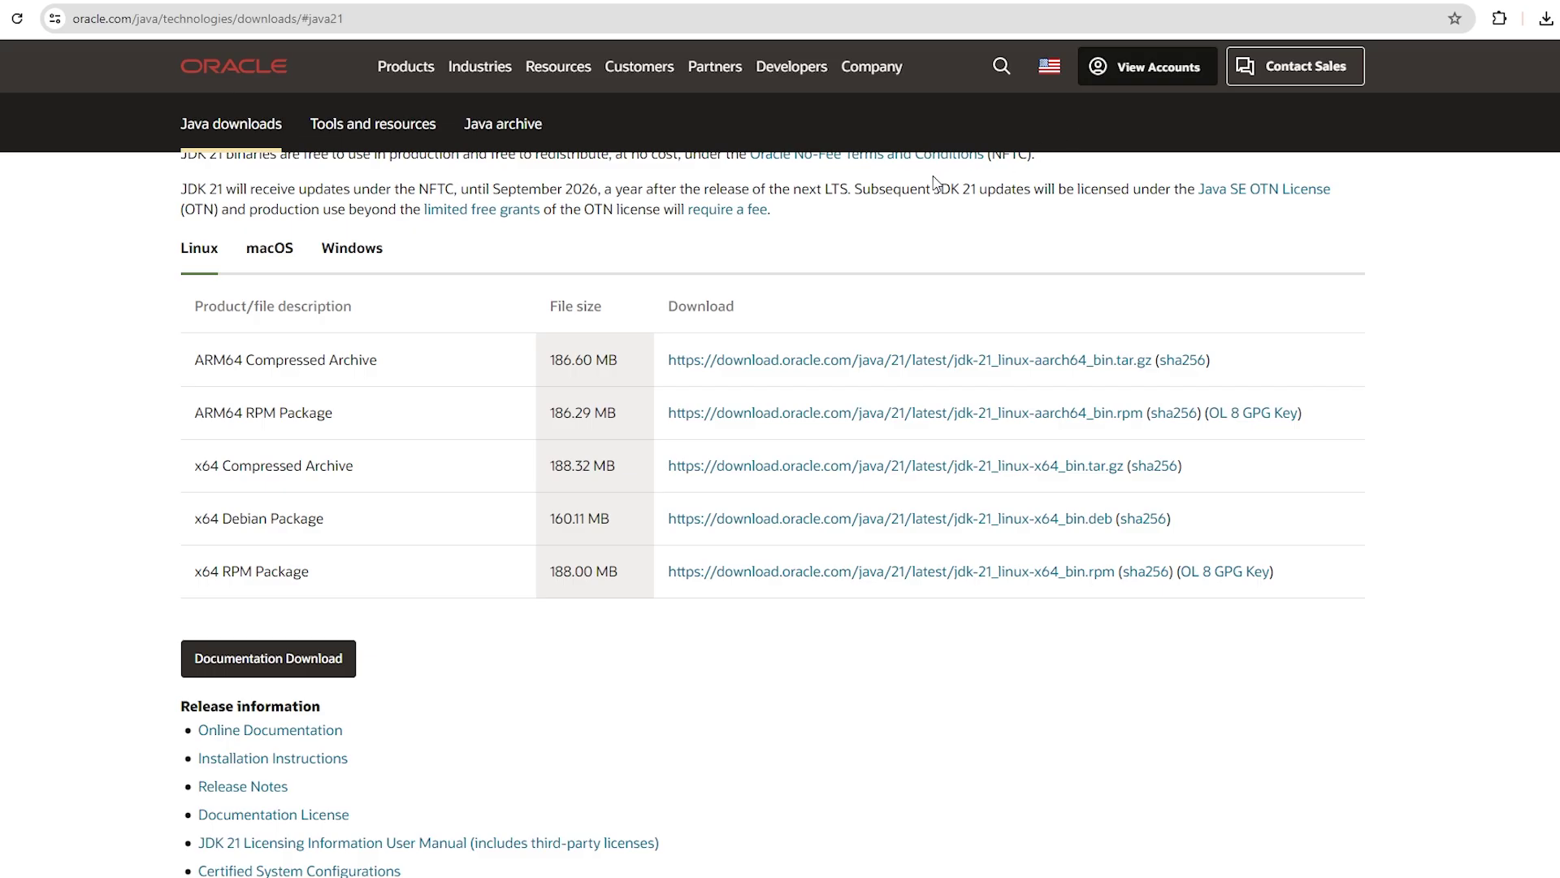
scroll(487, 284, "up", 4)
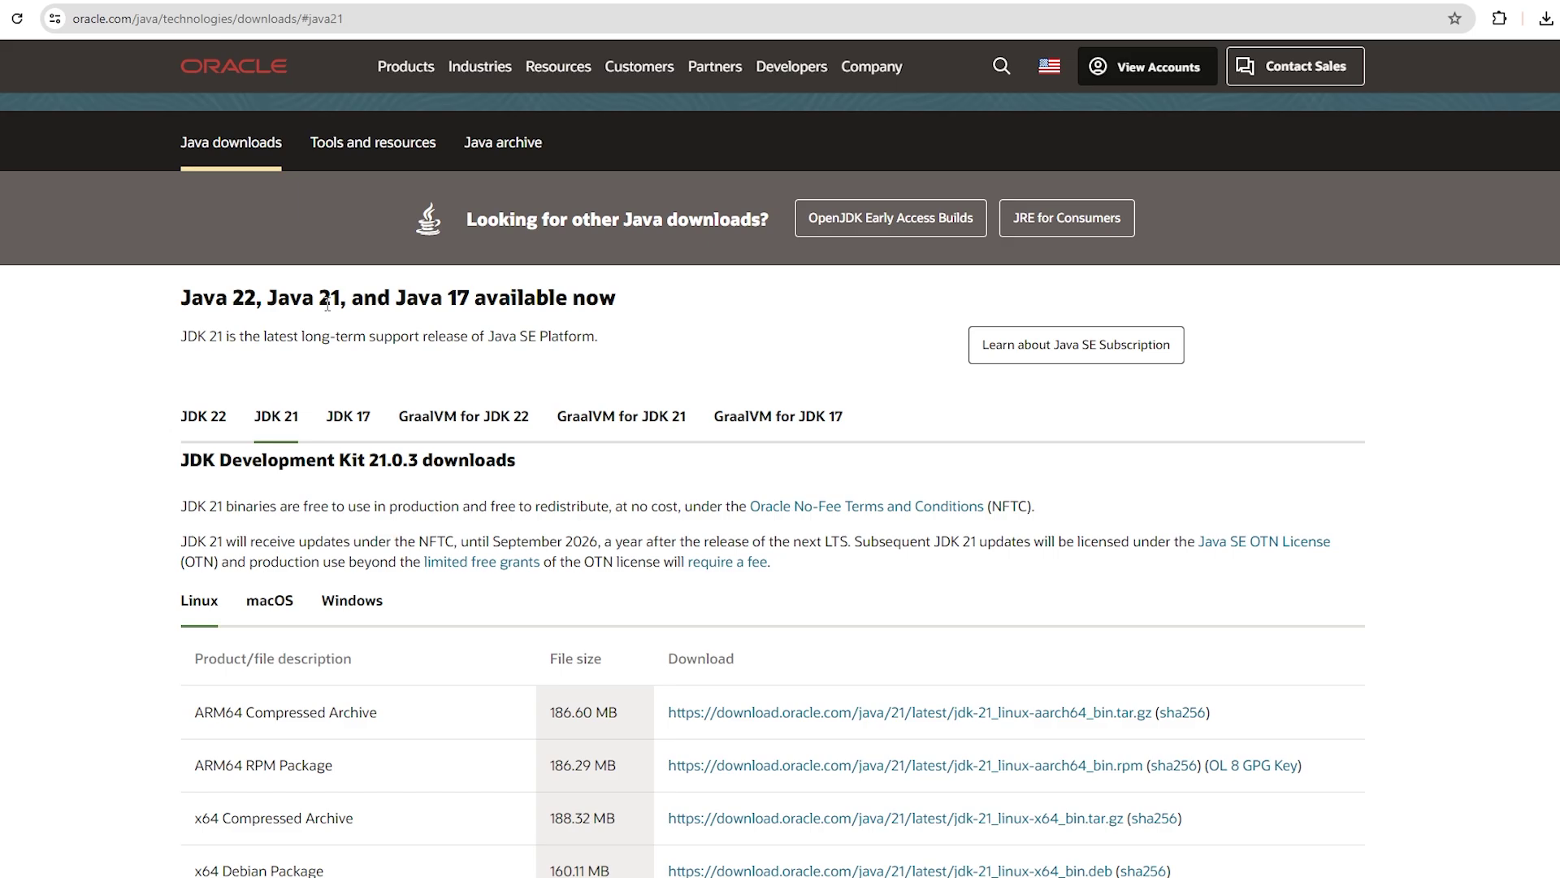
left_click_drag(470, 297, 452, 302)
Show Oracle's JDK 21 downloads for Windows.
left_click(353, 307)
scroll(335, 297, "down", 3)
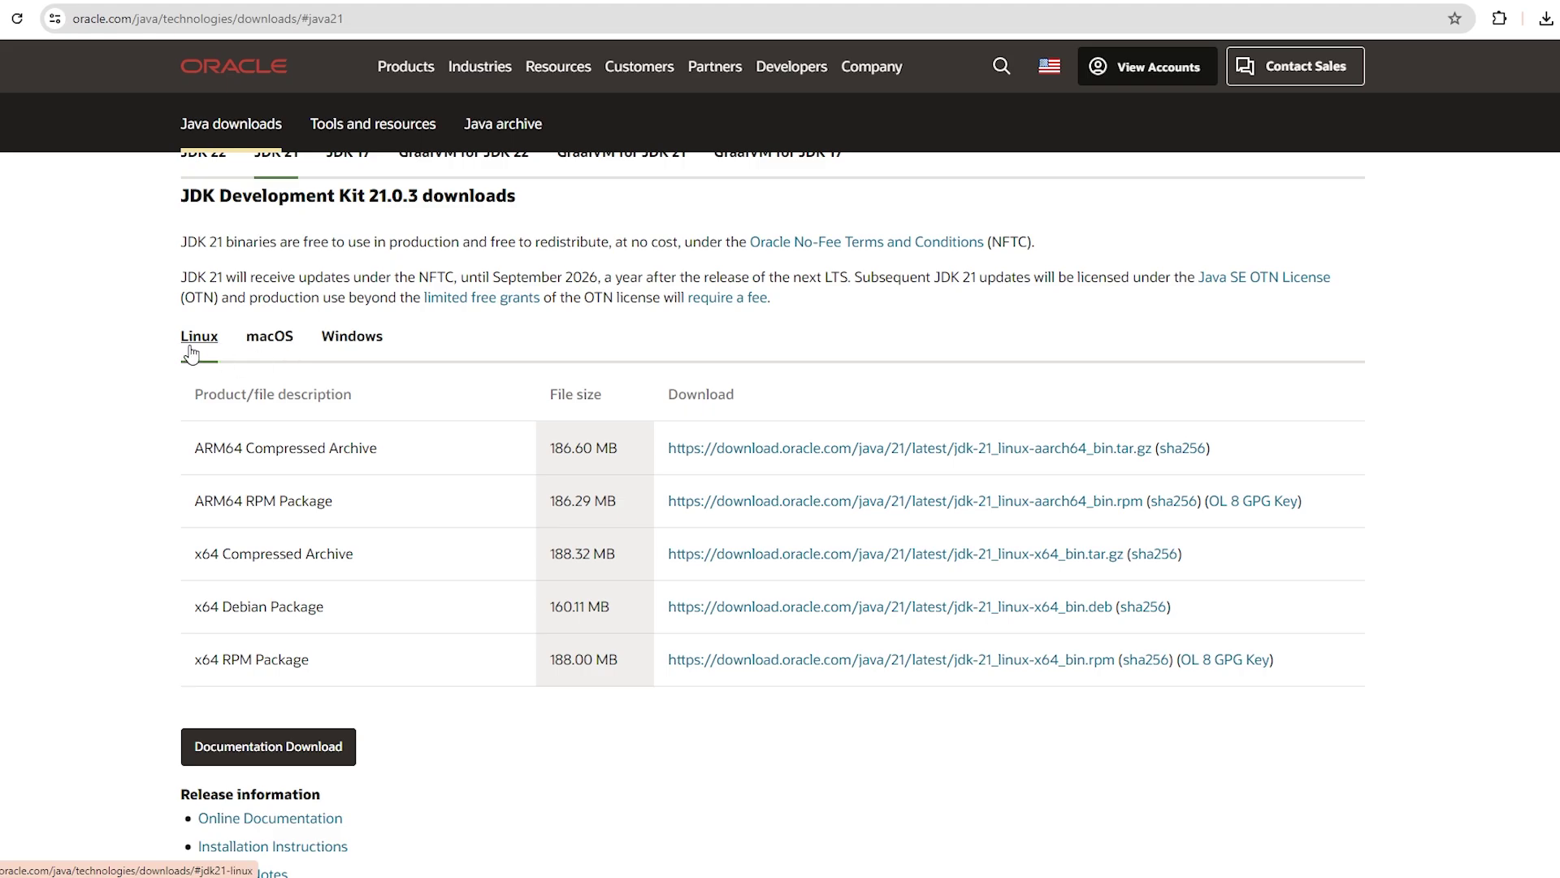
left_click(366, 348)
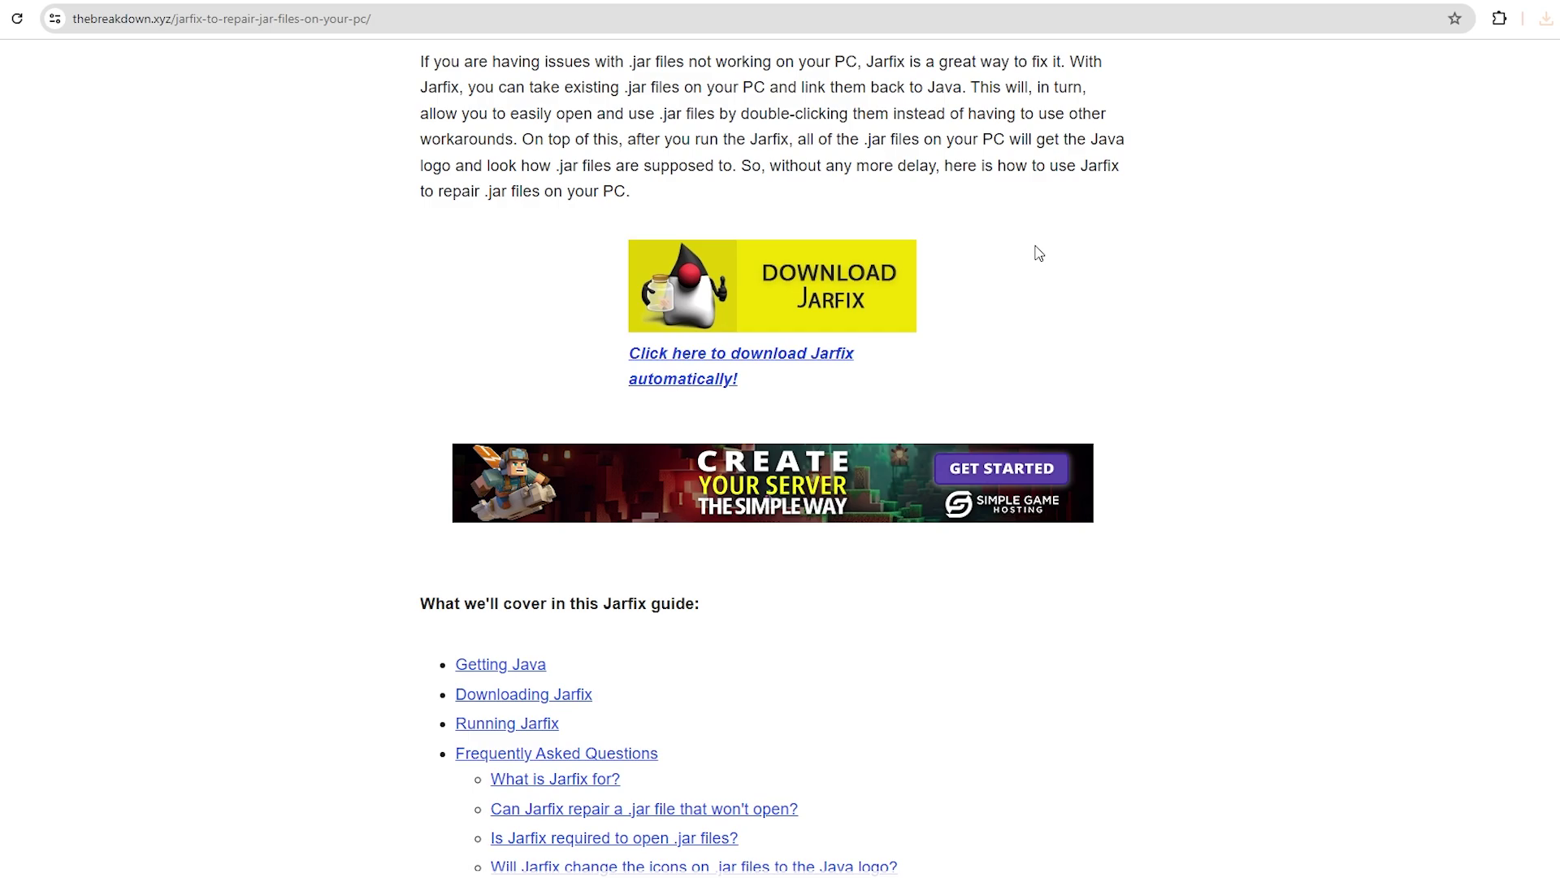
Load the pasted CurseForge shaders search URL for 1.21 in a new tab.
key("ctrl+t")
left_click(209, 17)
type("https://www.curseforge.com/minecraft/search?page=1&pageSize=20&sortBy=relevancy&class=shaders&version=1.21")
key("Return")
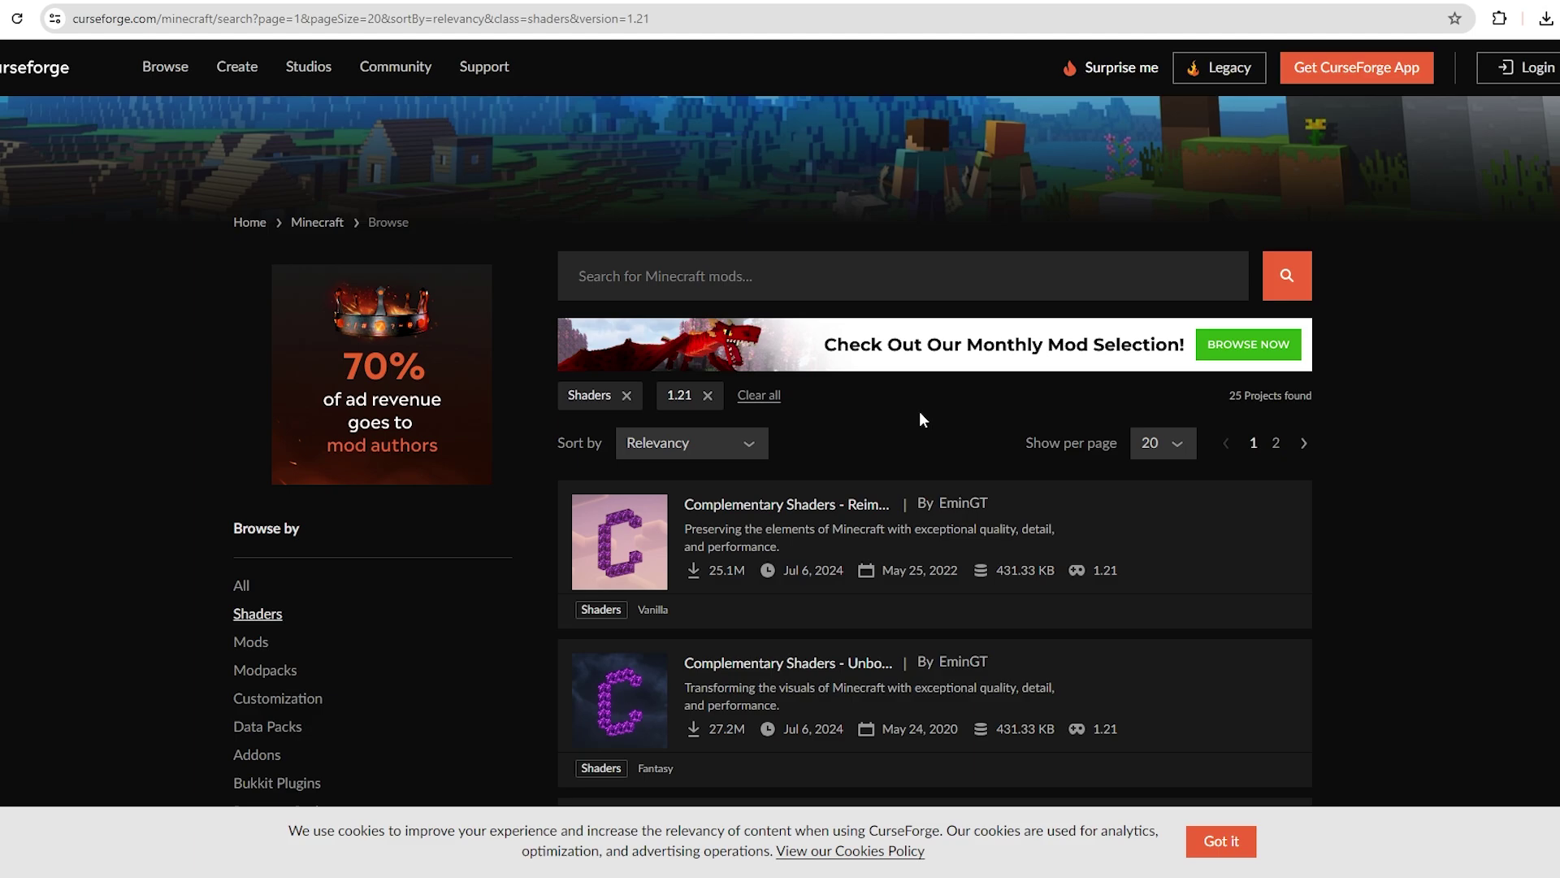
Dismiss the cookie notice and filter the shader listings to game version 1.21.
left_click(1221, 841)
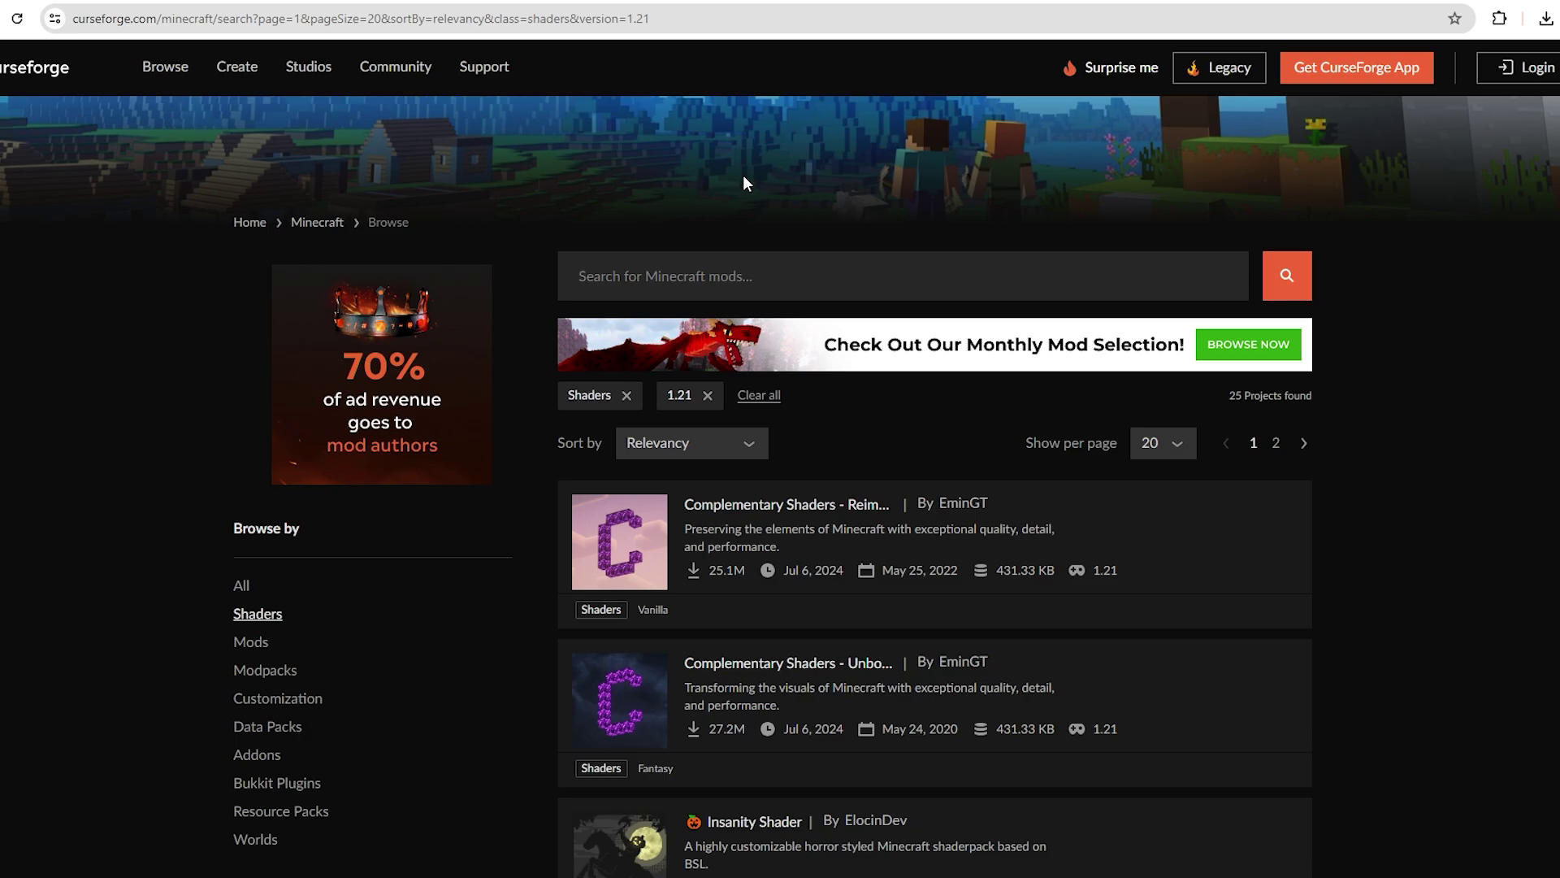
scroll(743, 173, "down", 5)
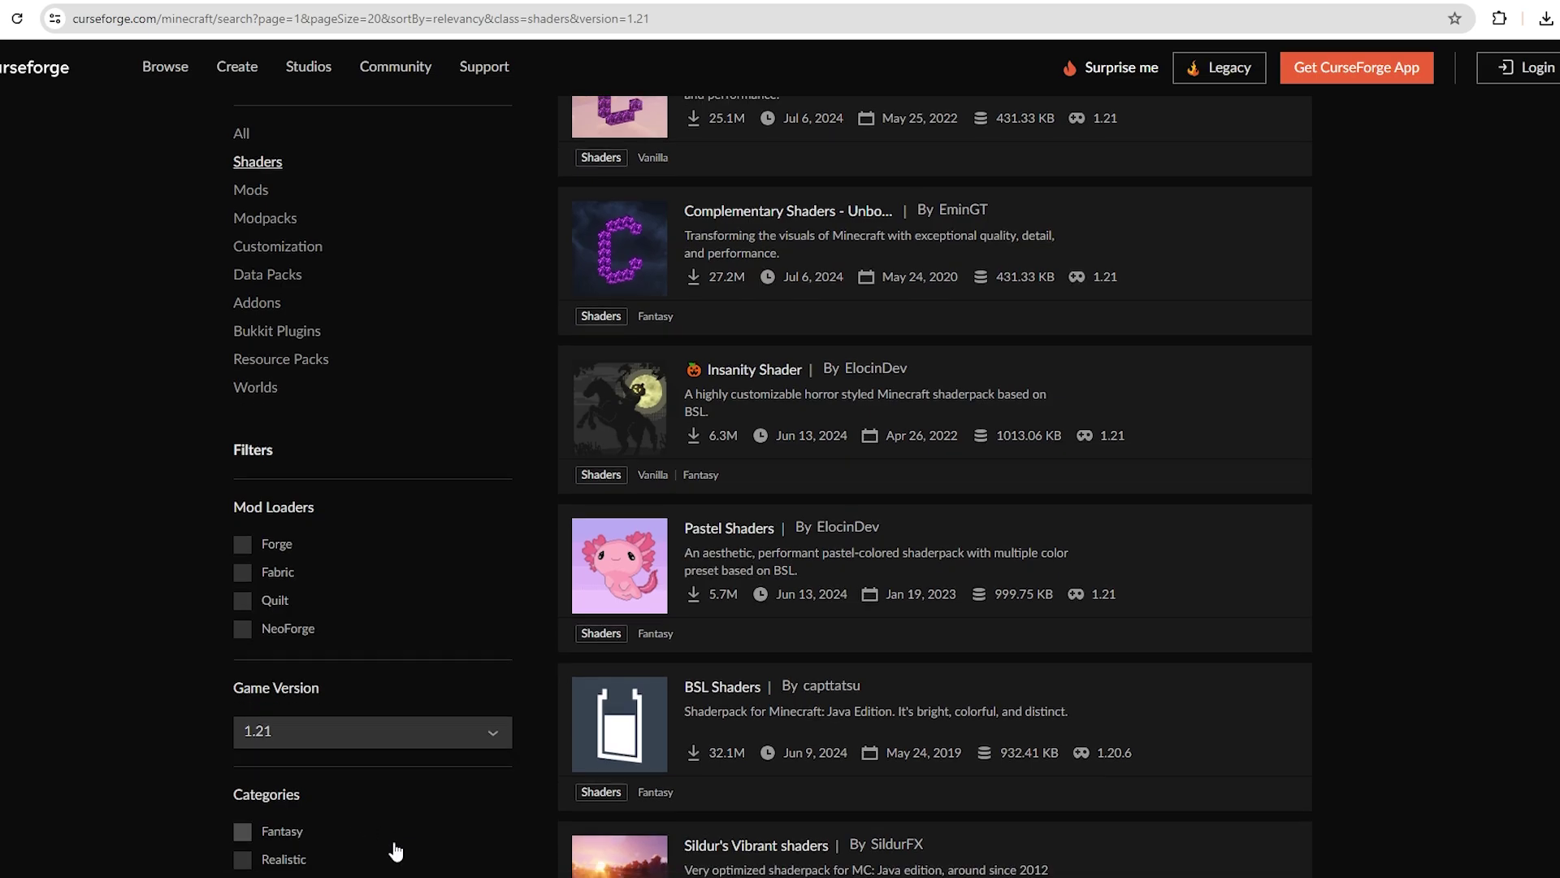
scroll(393, 845, "down", 3)
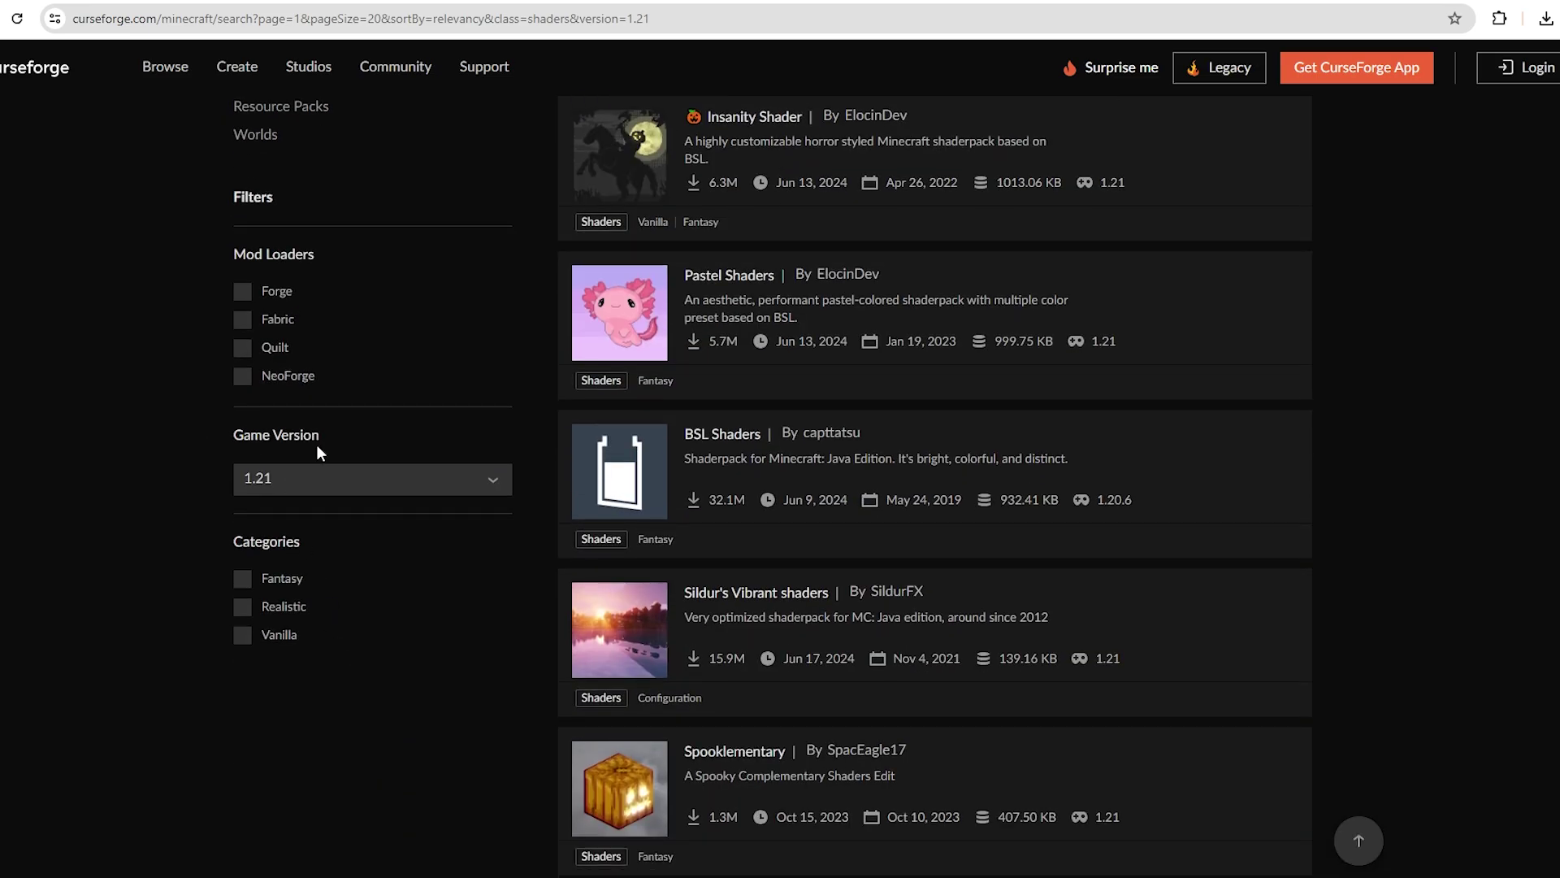
left_click(383, 486)
scroll(298, 524, "down", 3)
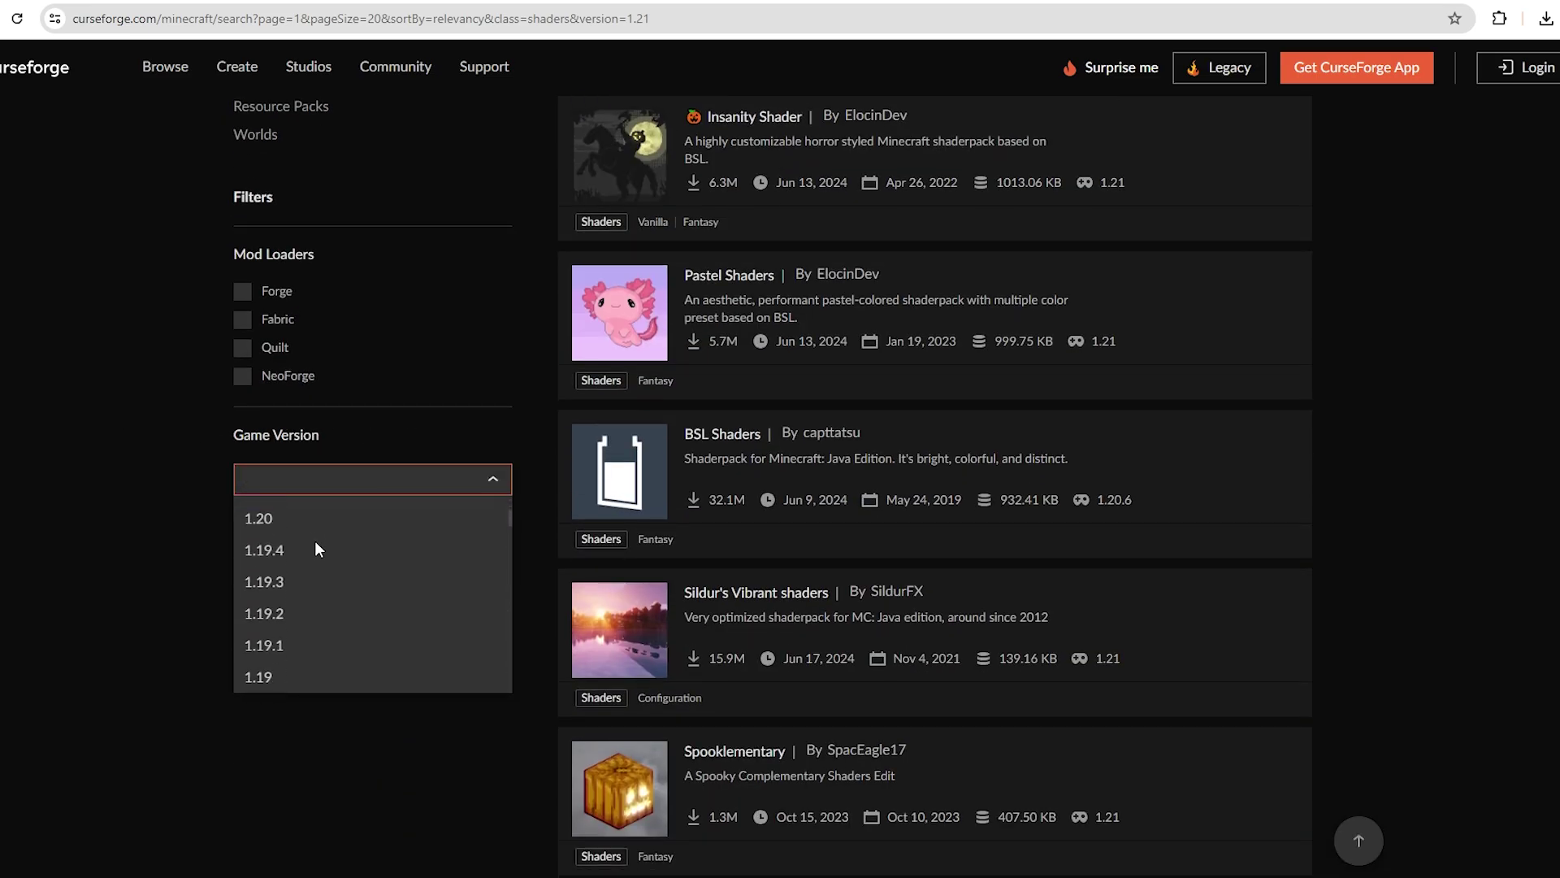
scroll(290, 626, "up", 3)
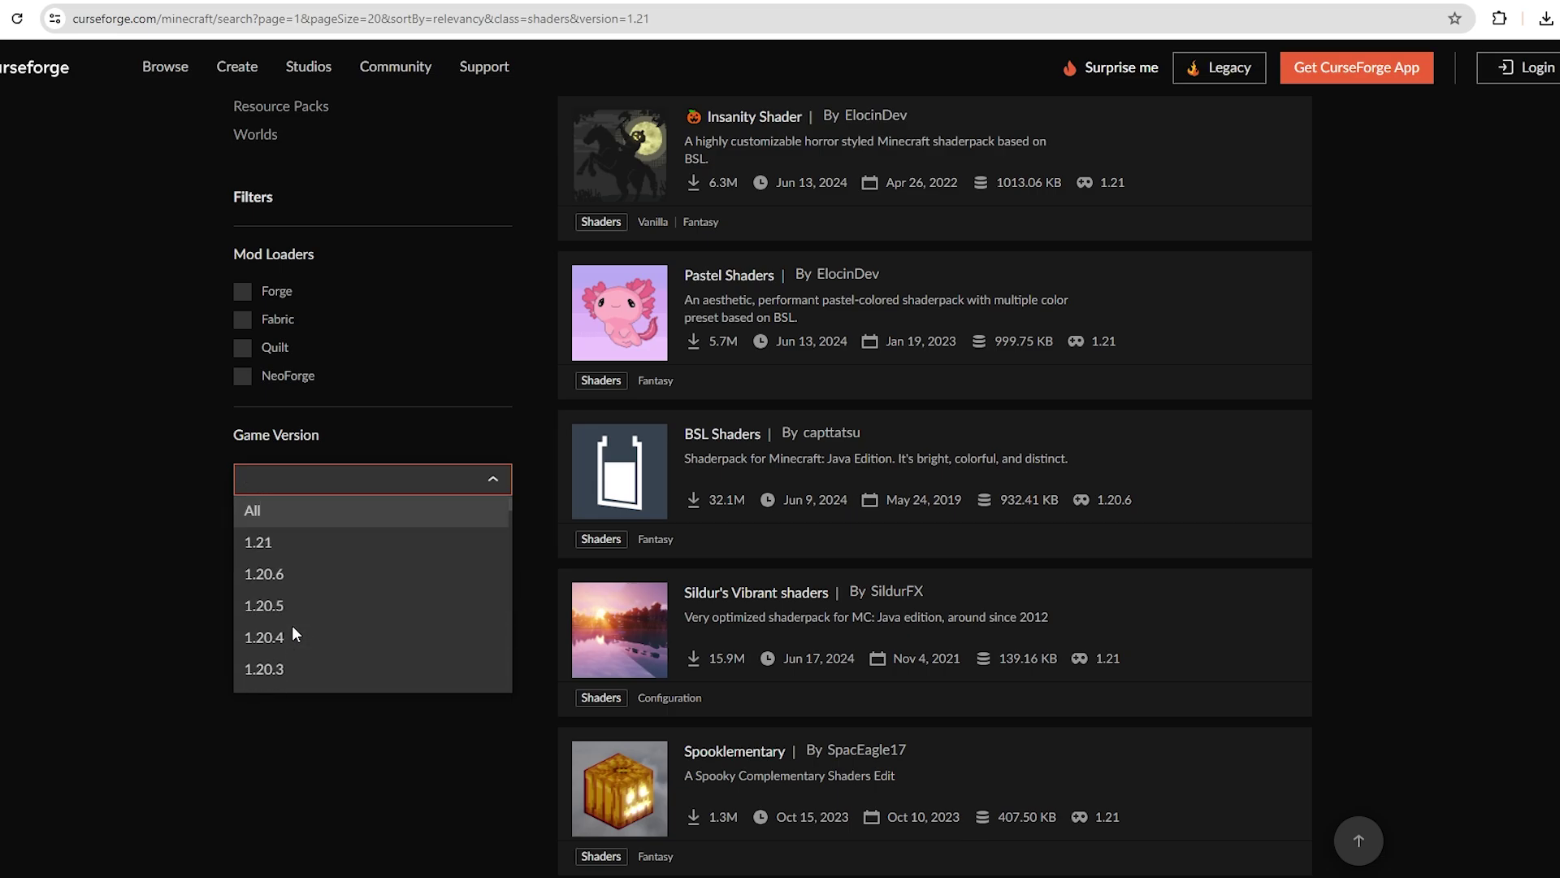
left_click(323, 541)
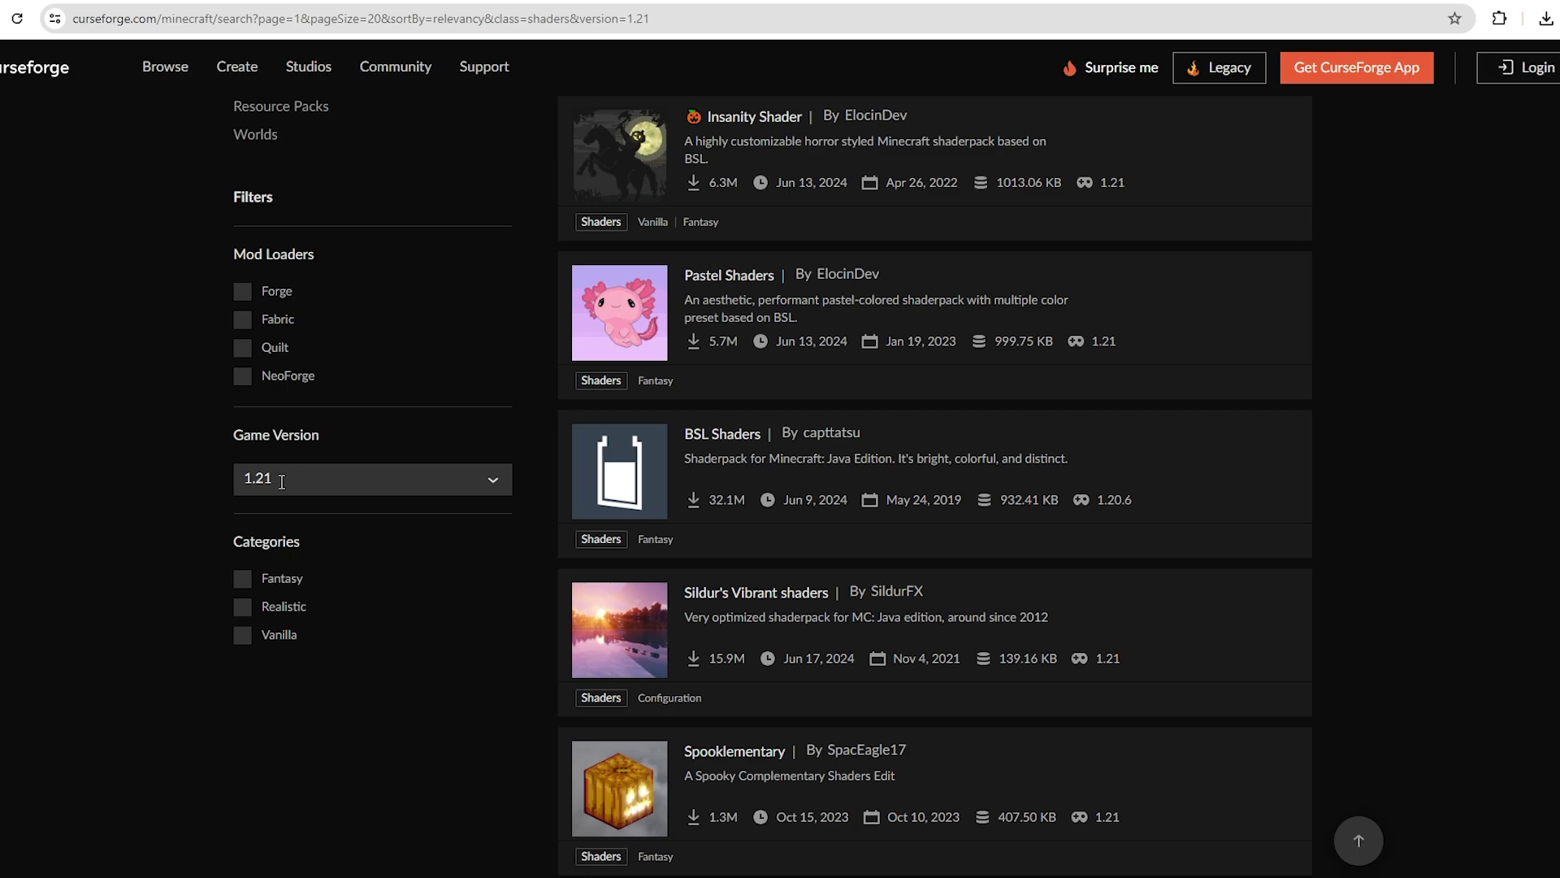
Open the Complementary Shaders - Reimagined project page from the results.
scroll(282, 481, "up", 2)
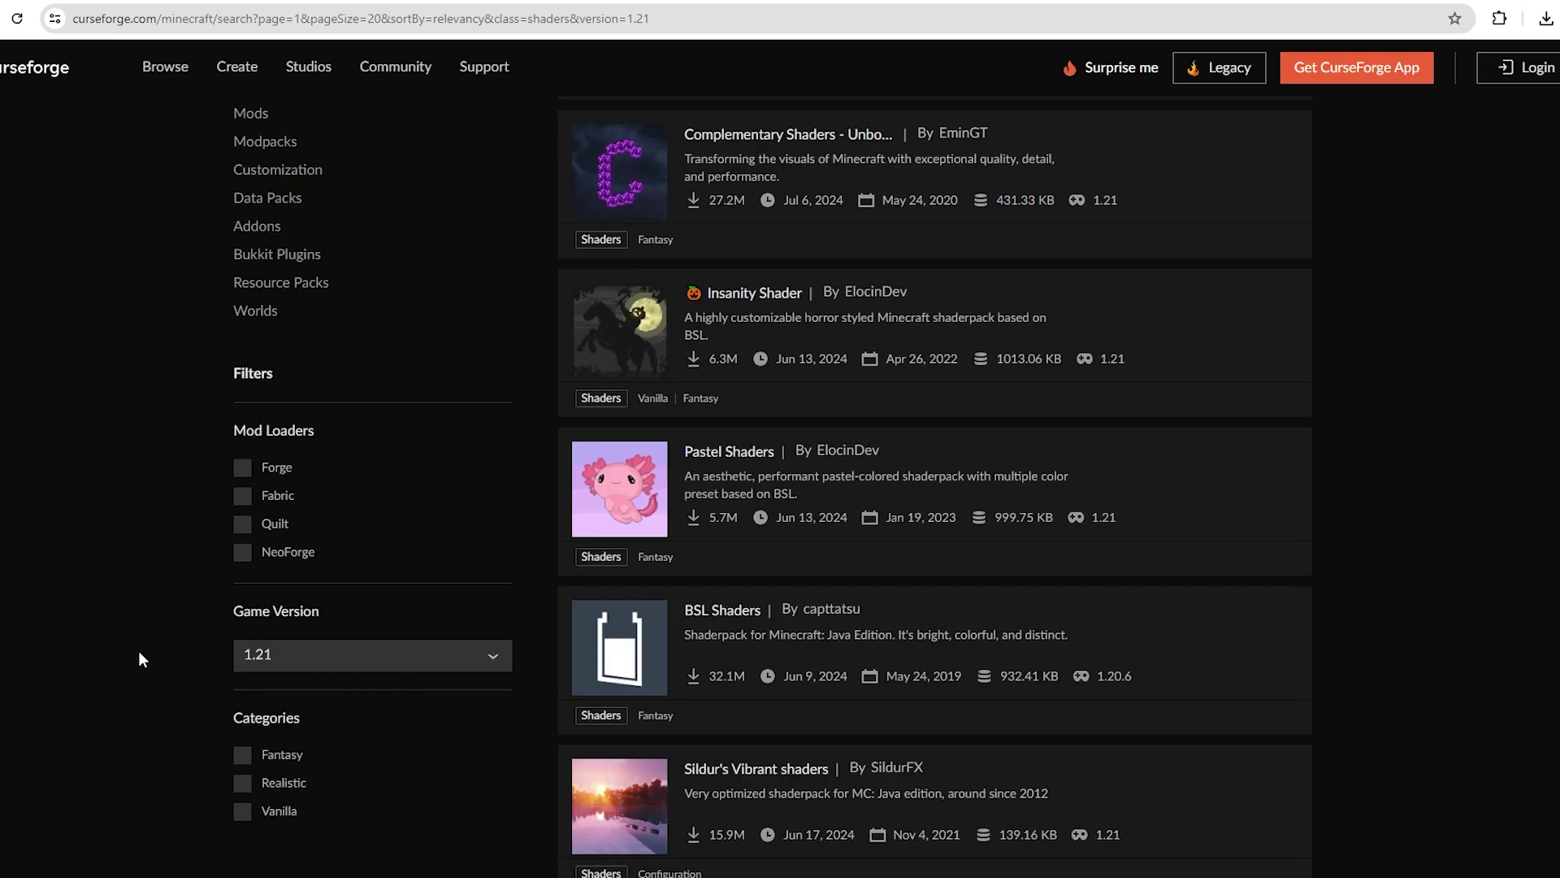
scroll(1068, 407, "up", 4)
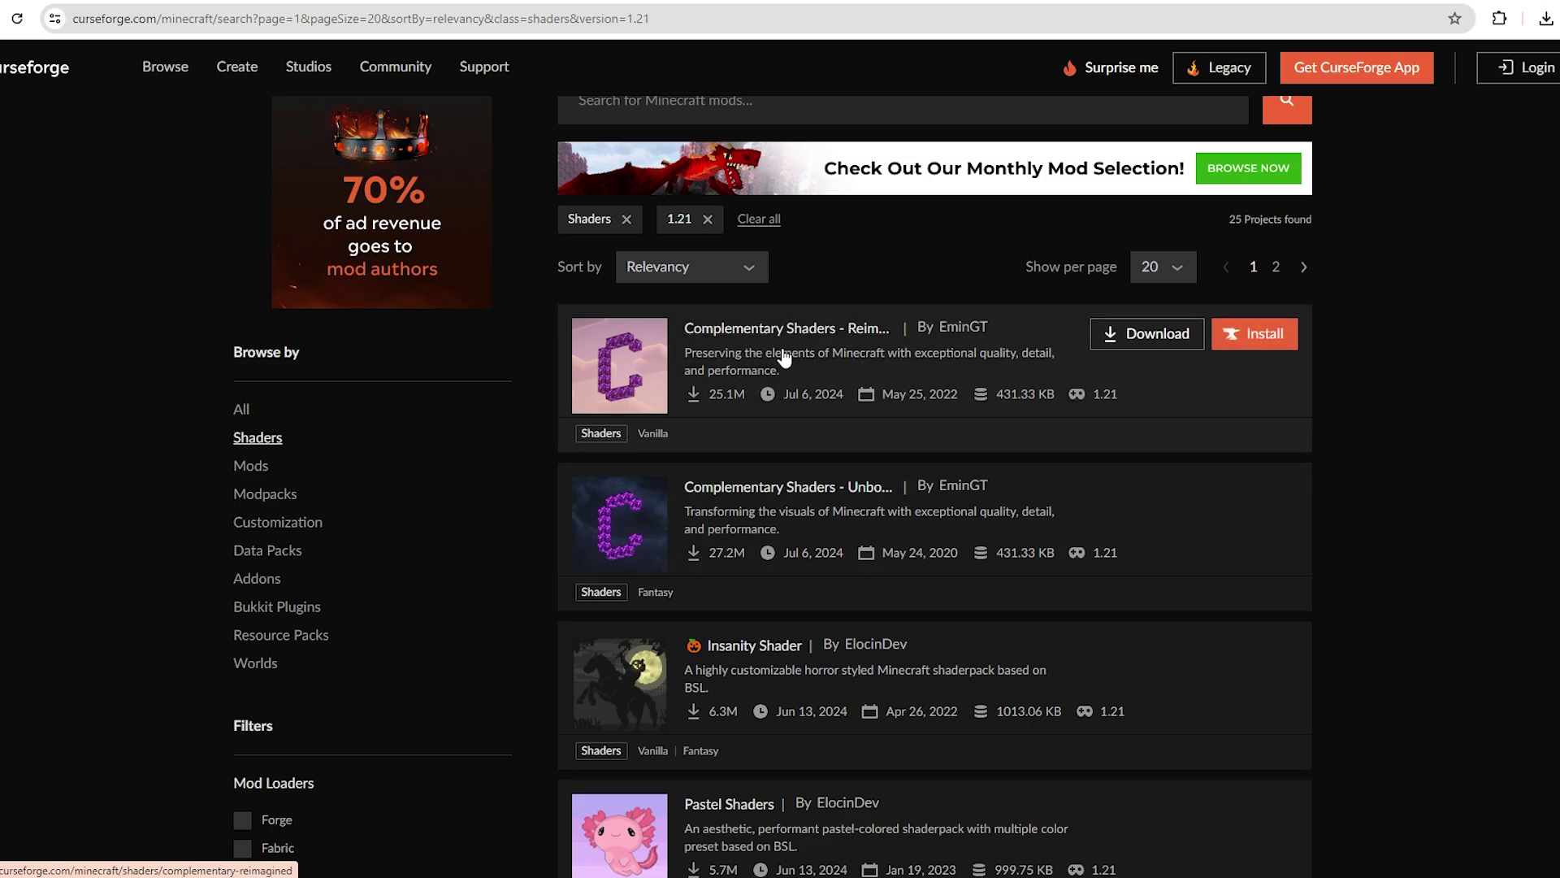
scroll(788, 518, "down", 2)
scroll(788, 519, "down", 1)
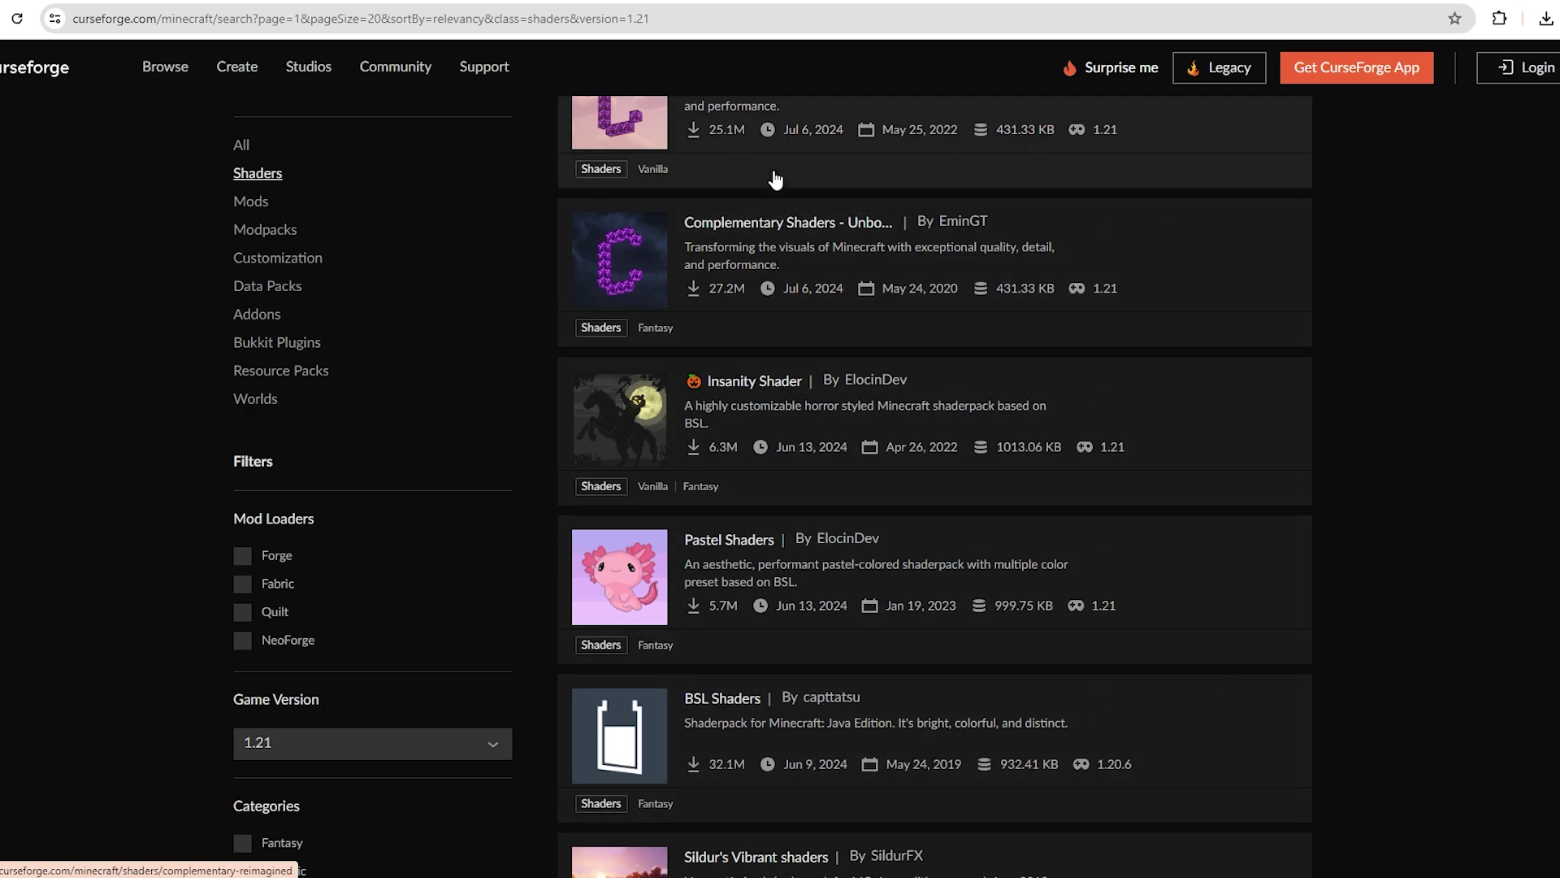
scroll(774, 179, "down", 3)
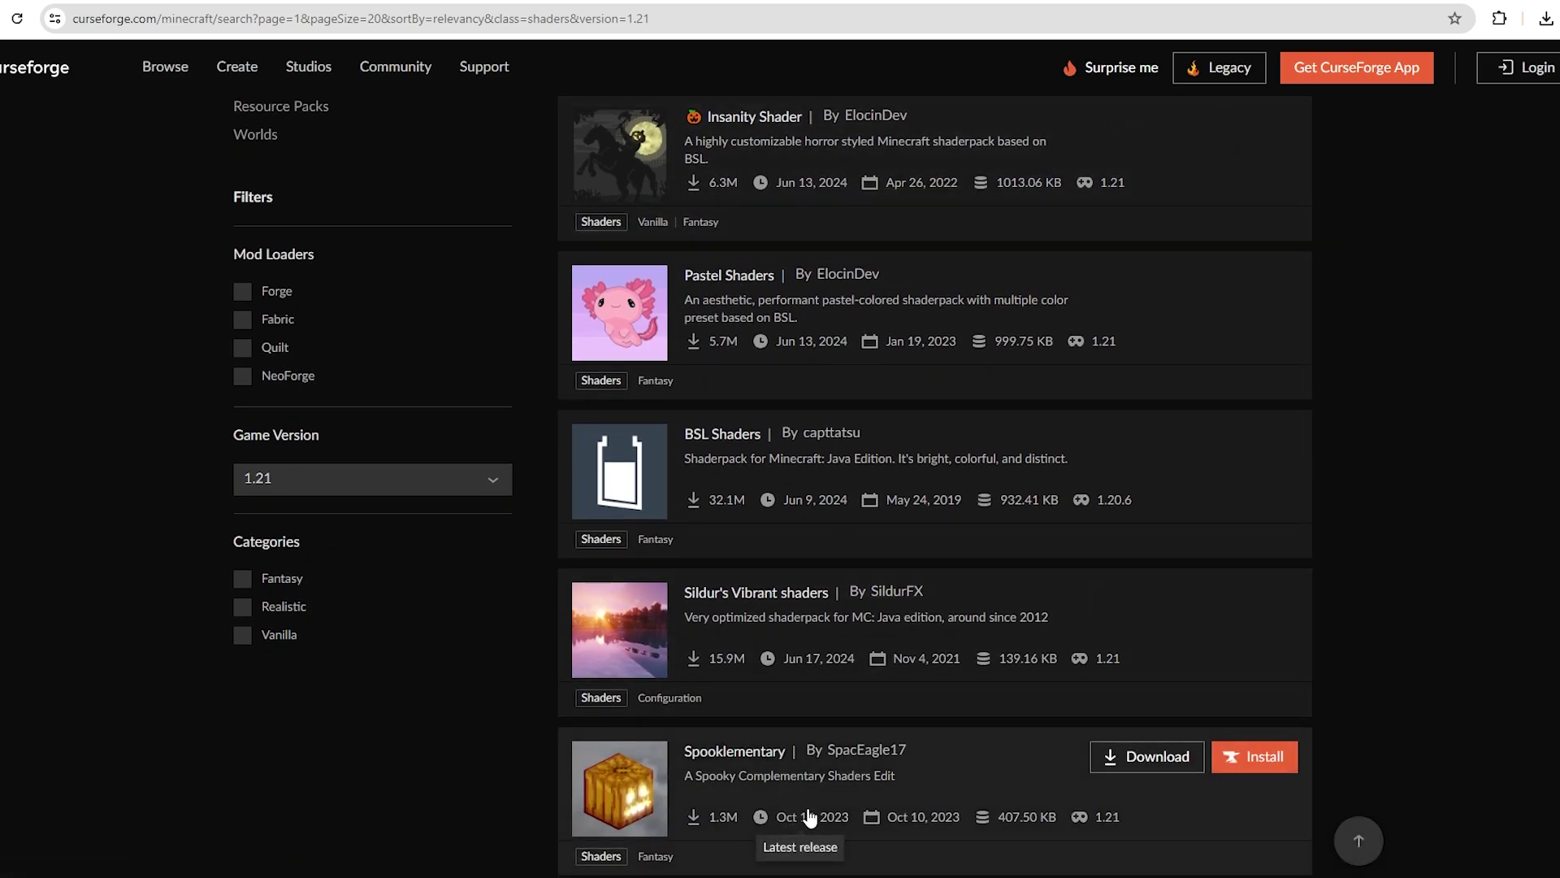
scroll(921, 627, "up", 1)
scroll(919, 632, "up", 7)
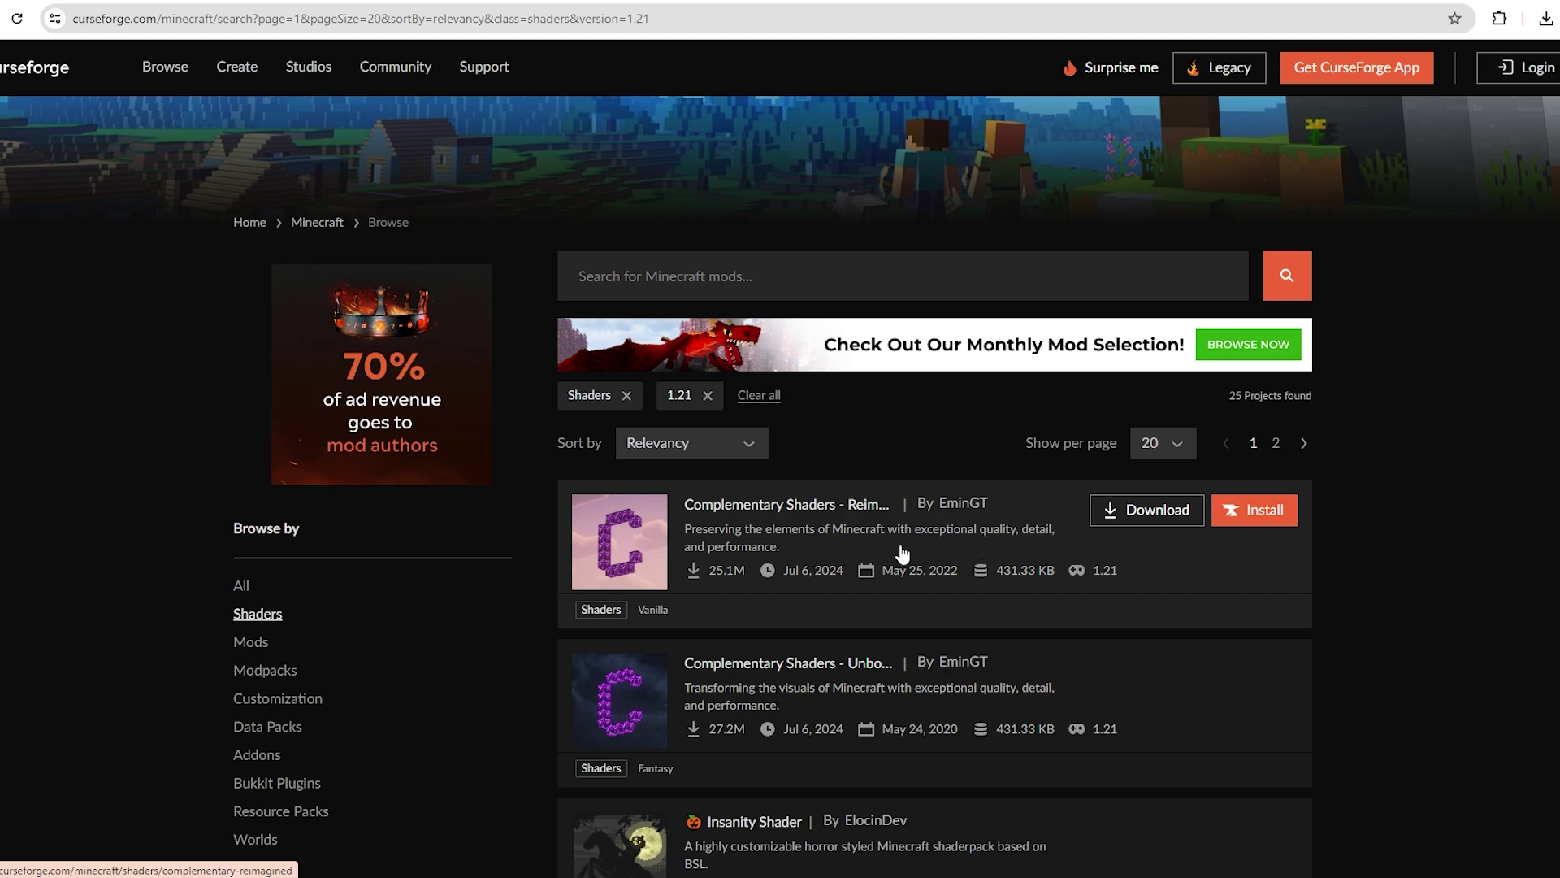
left_click(872, 538)
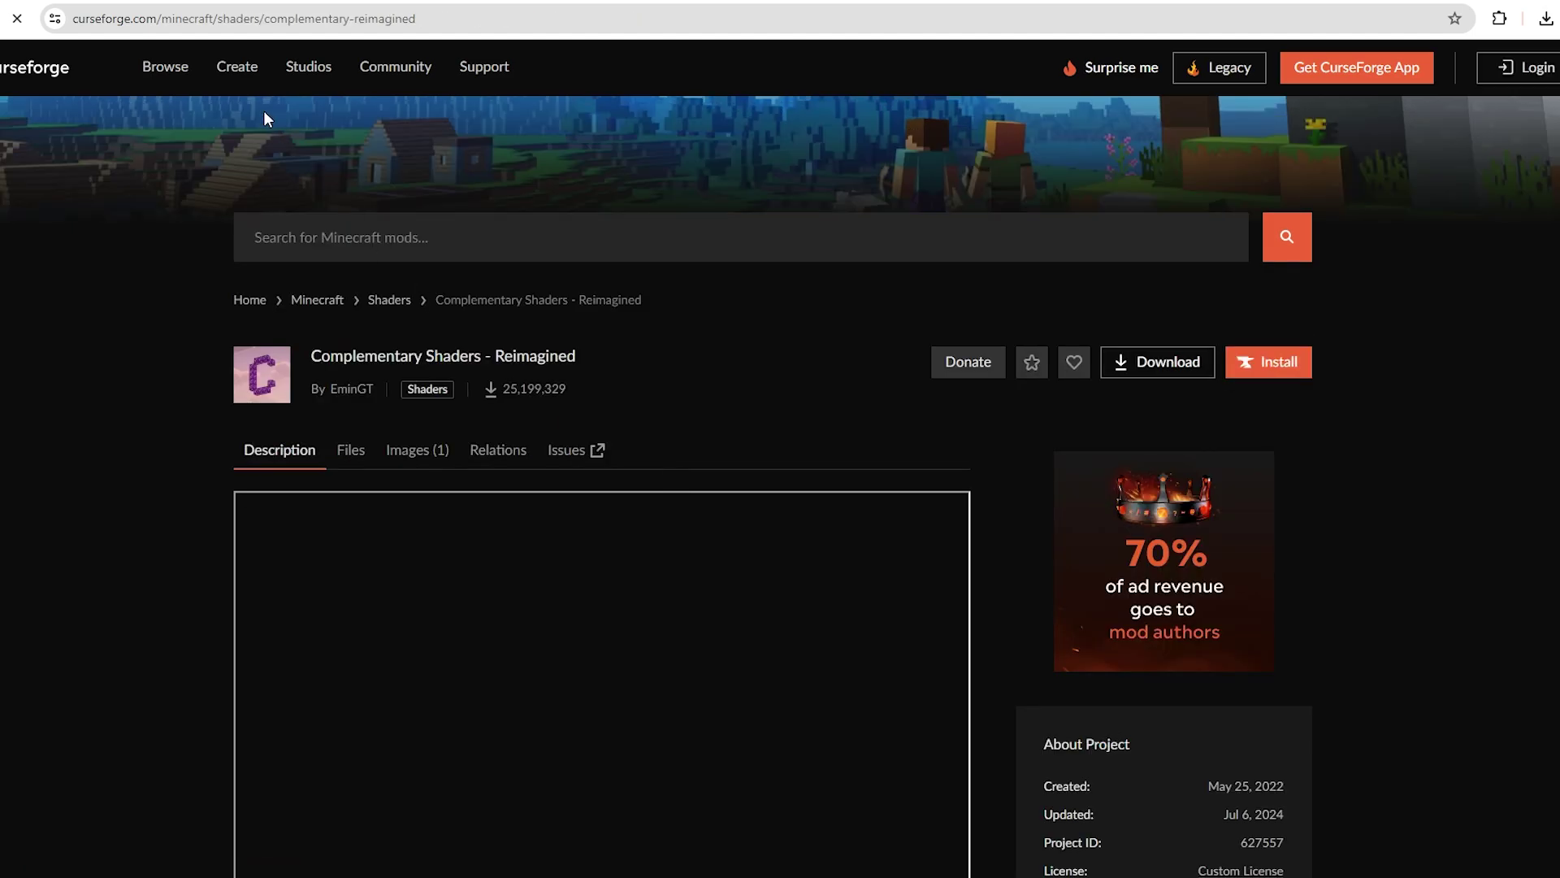
Download the Complementary Reimagined r5.2.2 zip from the Iris files list.
scroll(708, 402, "down", 2)
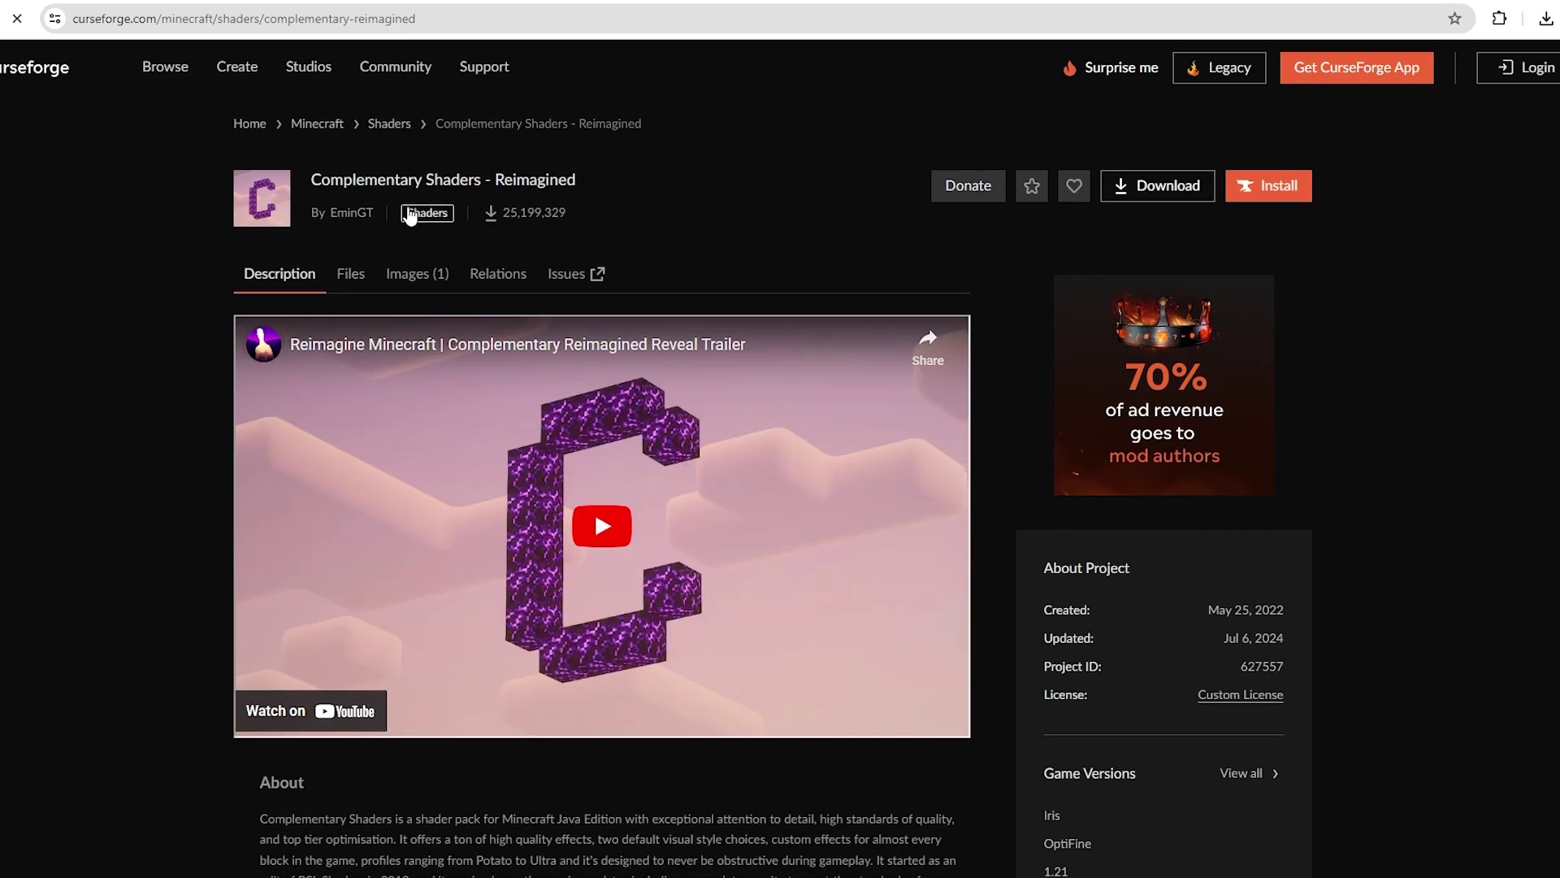
scroll(425, 209, "down", 3)
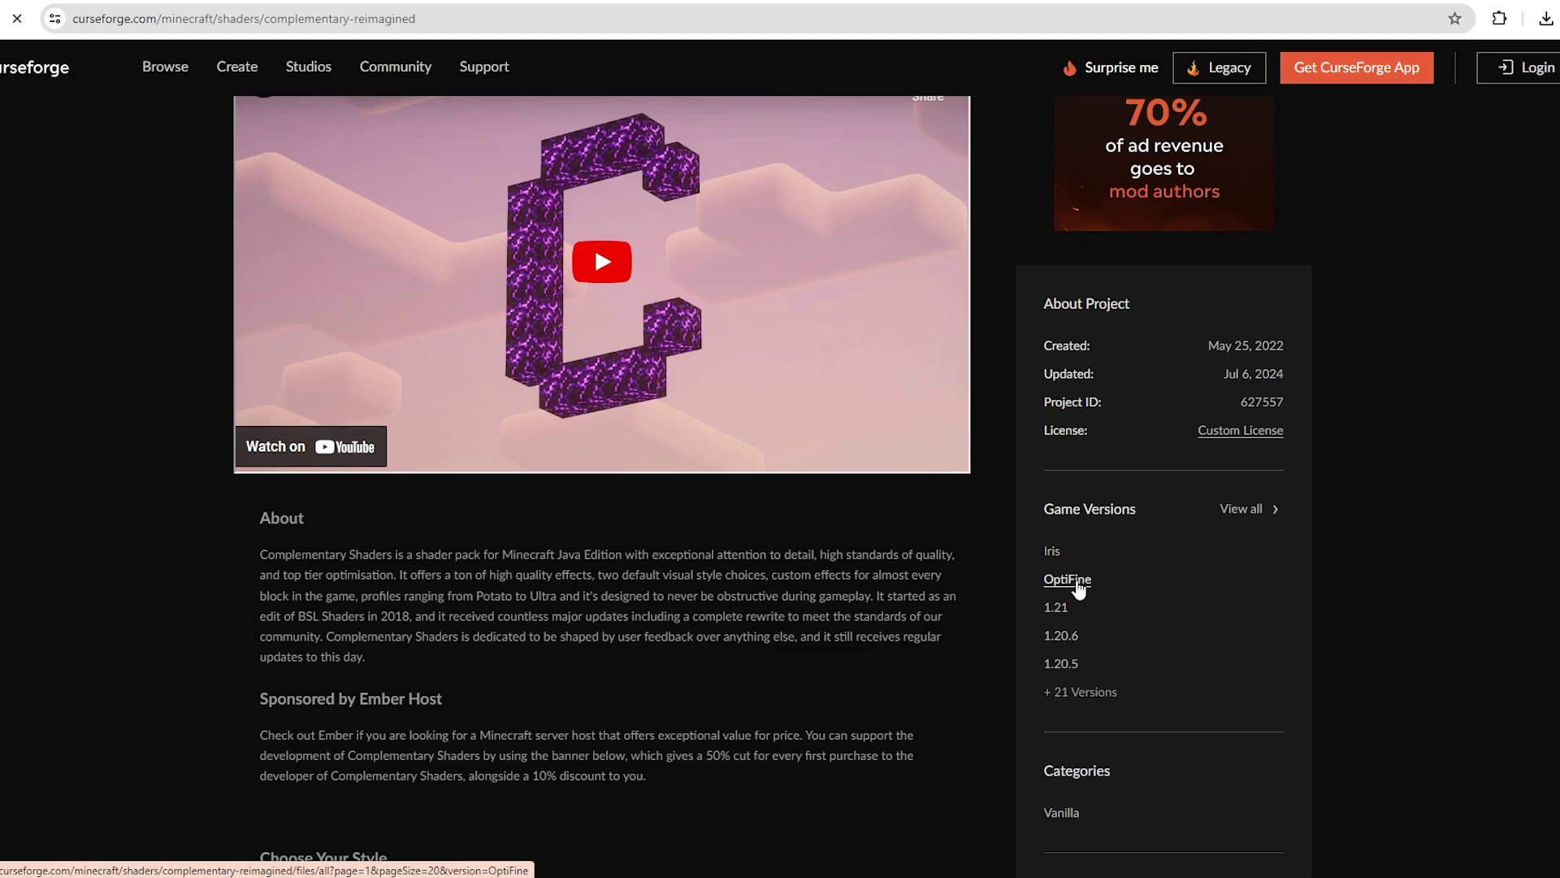
left_click(1049, 551)
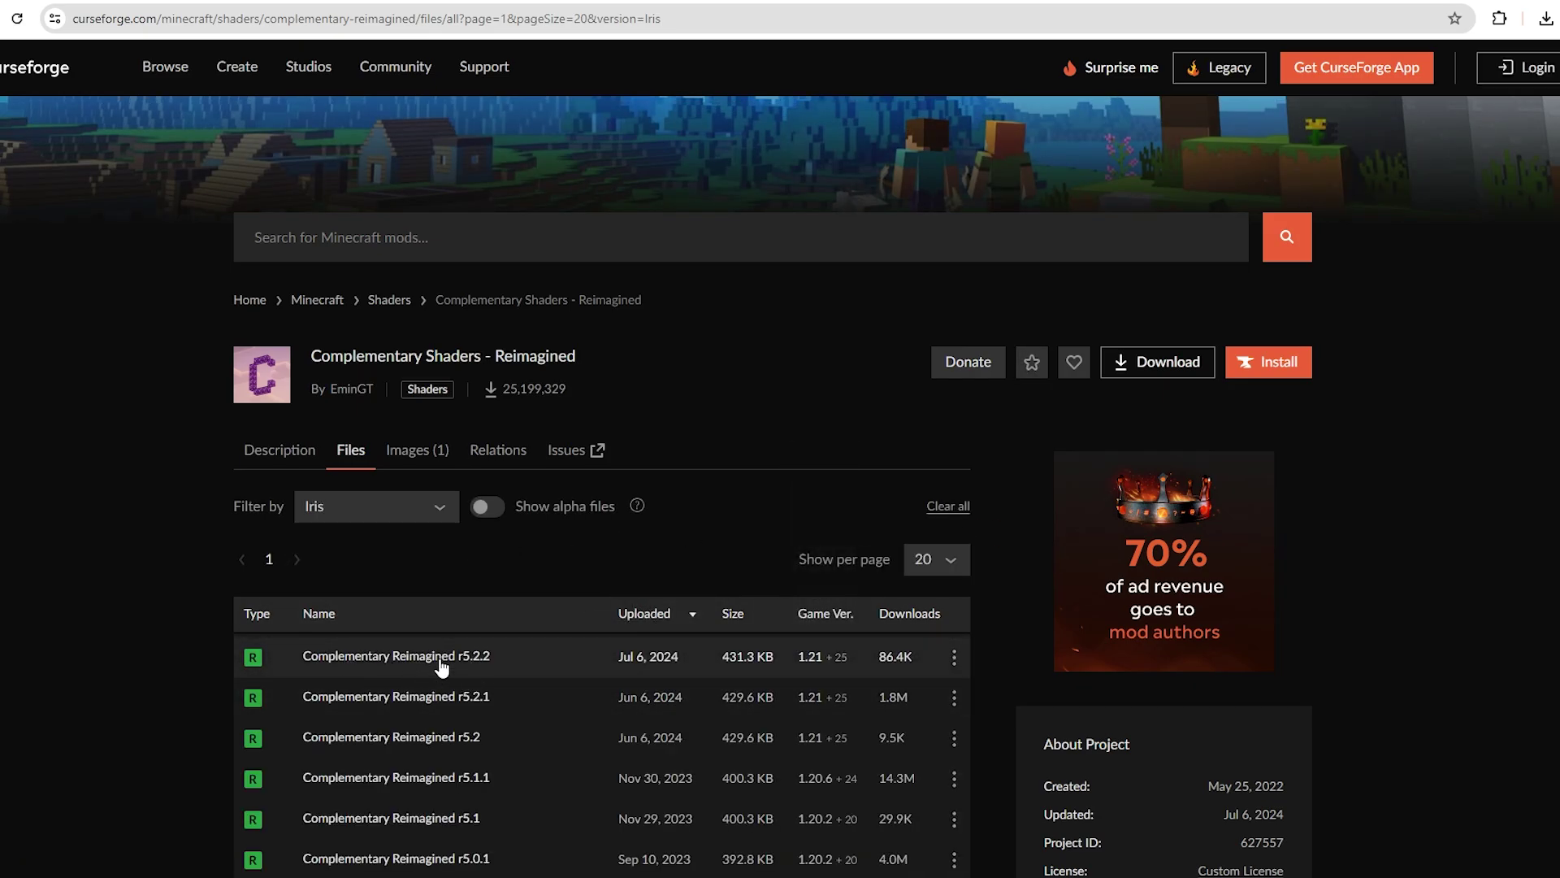
left_click(477, 662)
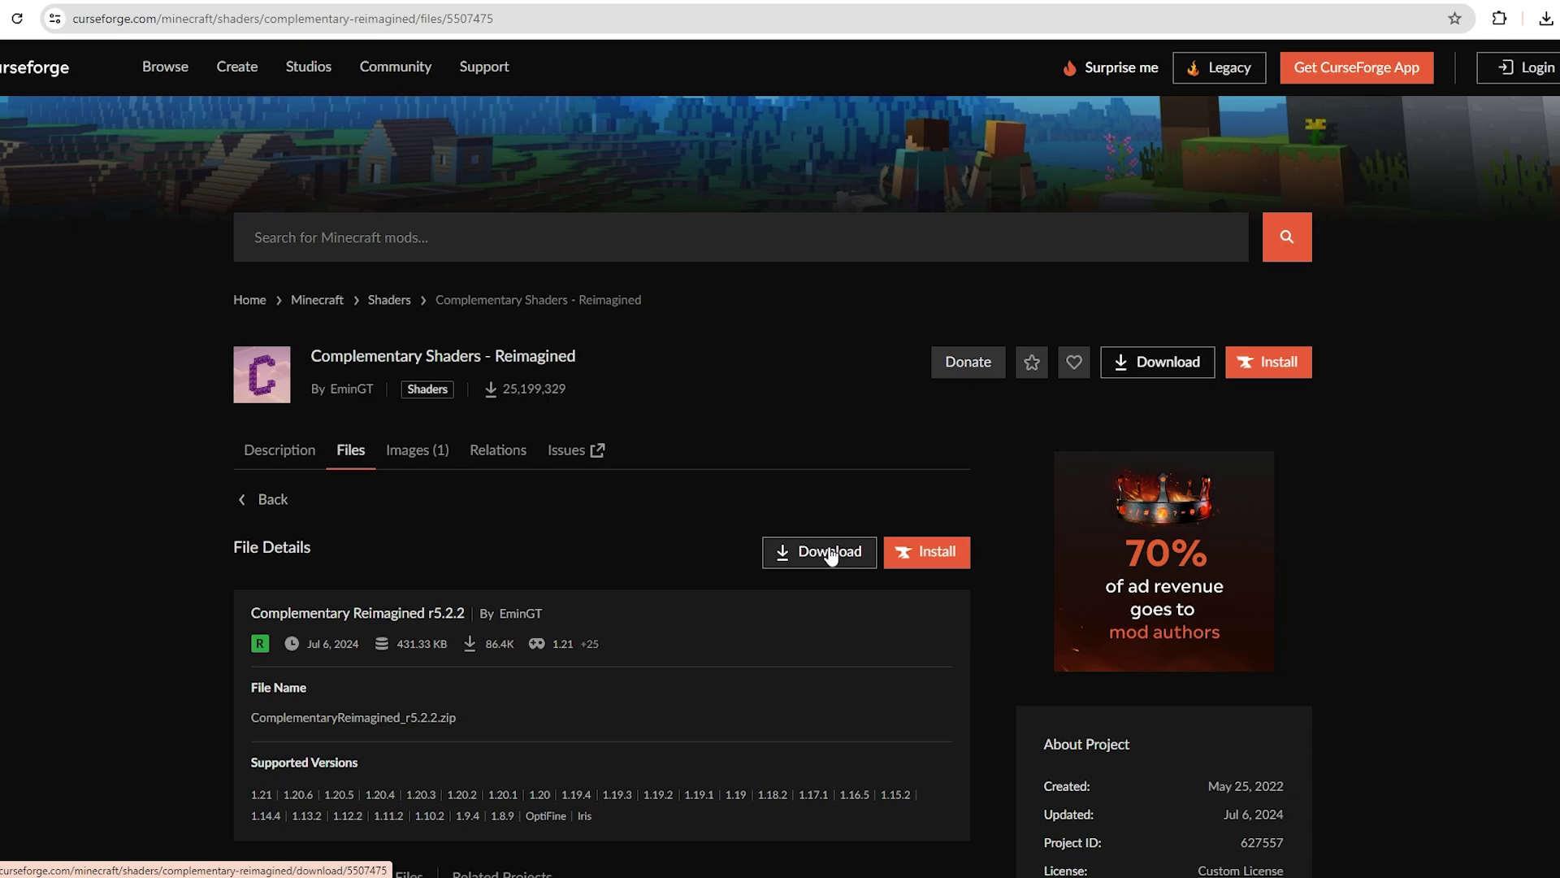
left_click(830, 554)
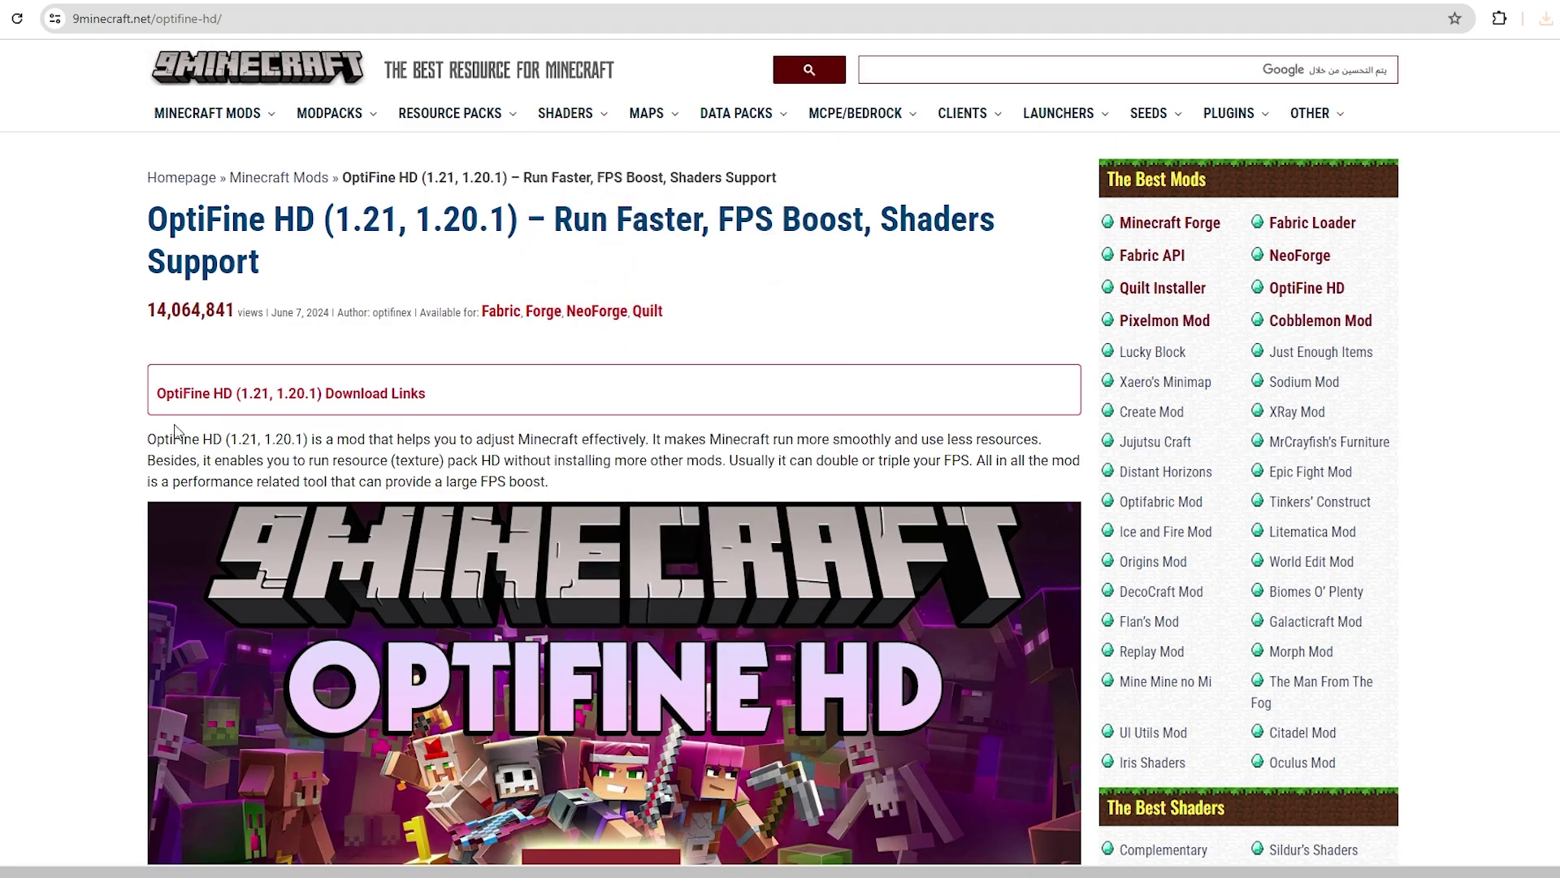
Scroll to OptiFine's 1.21 downloads and highlight the Pre-Release 2 line.
scroll(175, 431, "down", 5)
scroll(174, 430, "down", 10)
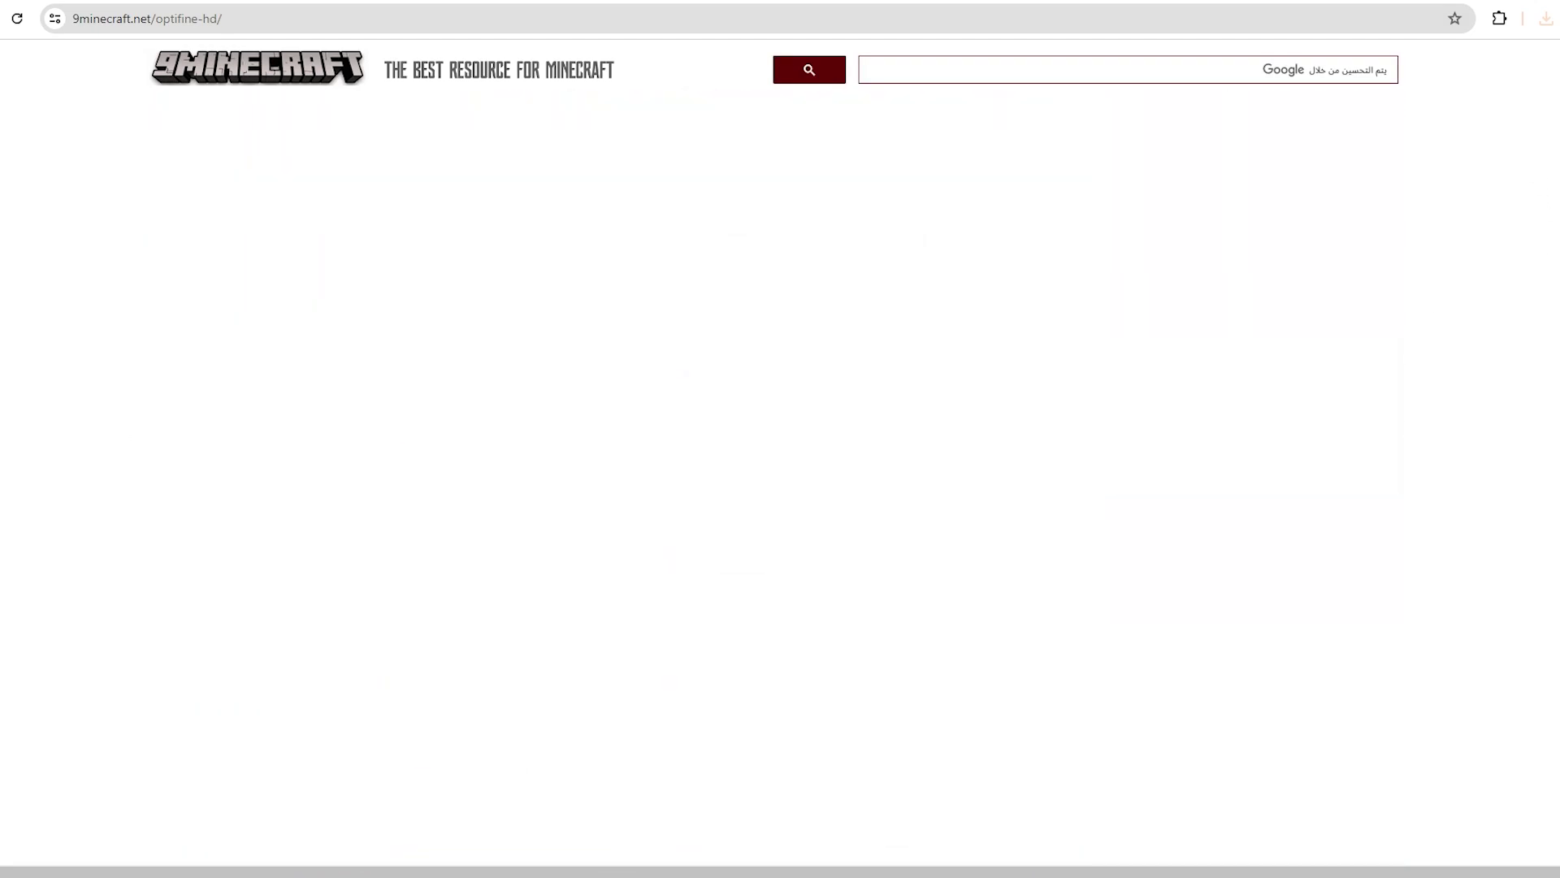
scroll(172, 145, "down", 15)
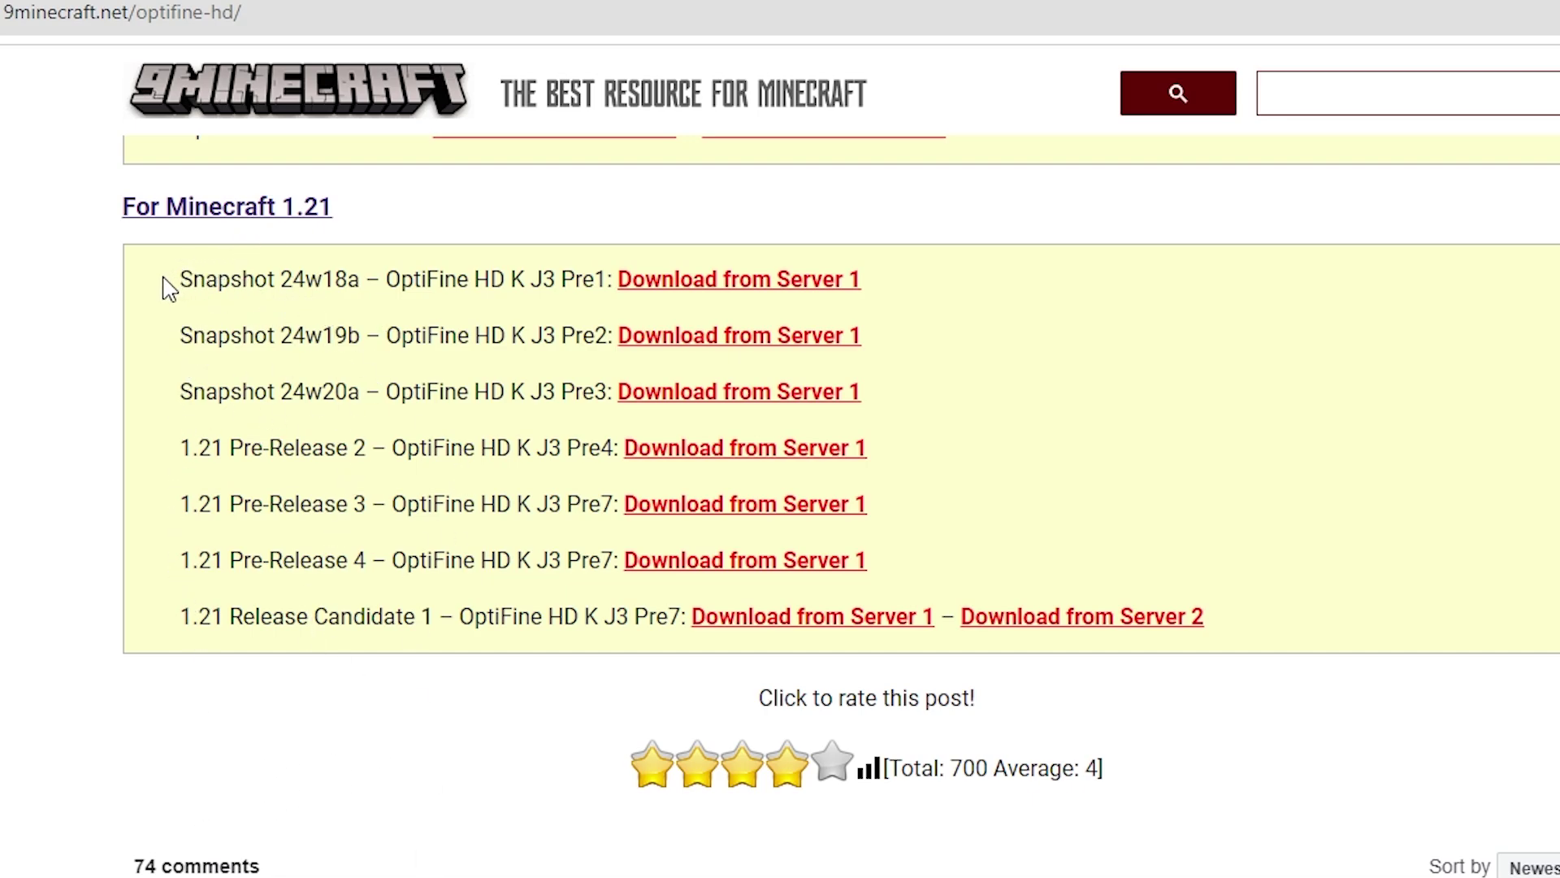
left_click_drag(165, 286, 382, 285)
left_click_drag(134, 373, 383, 359)
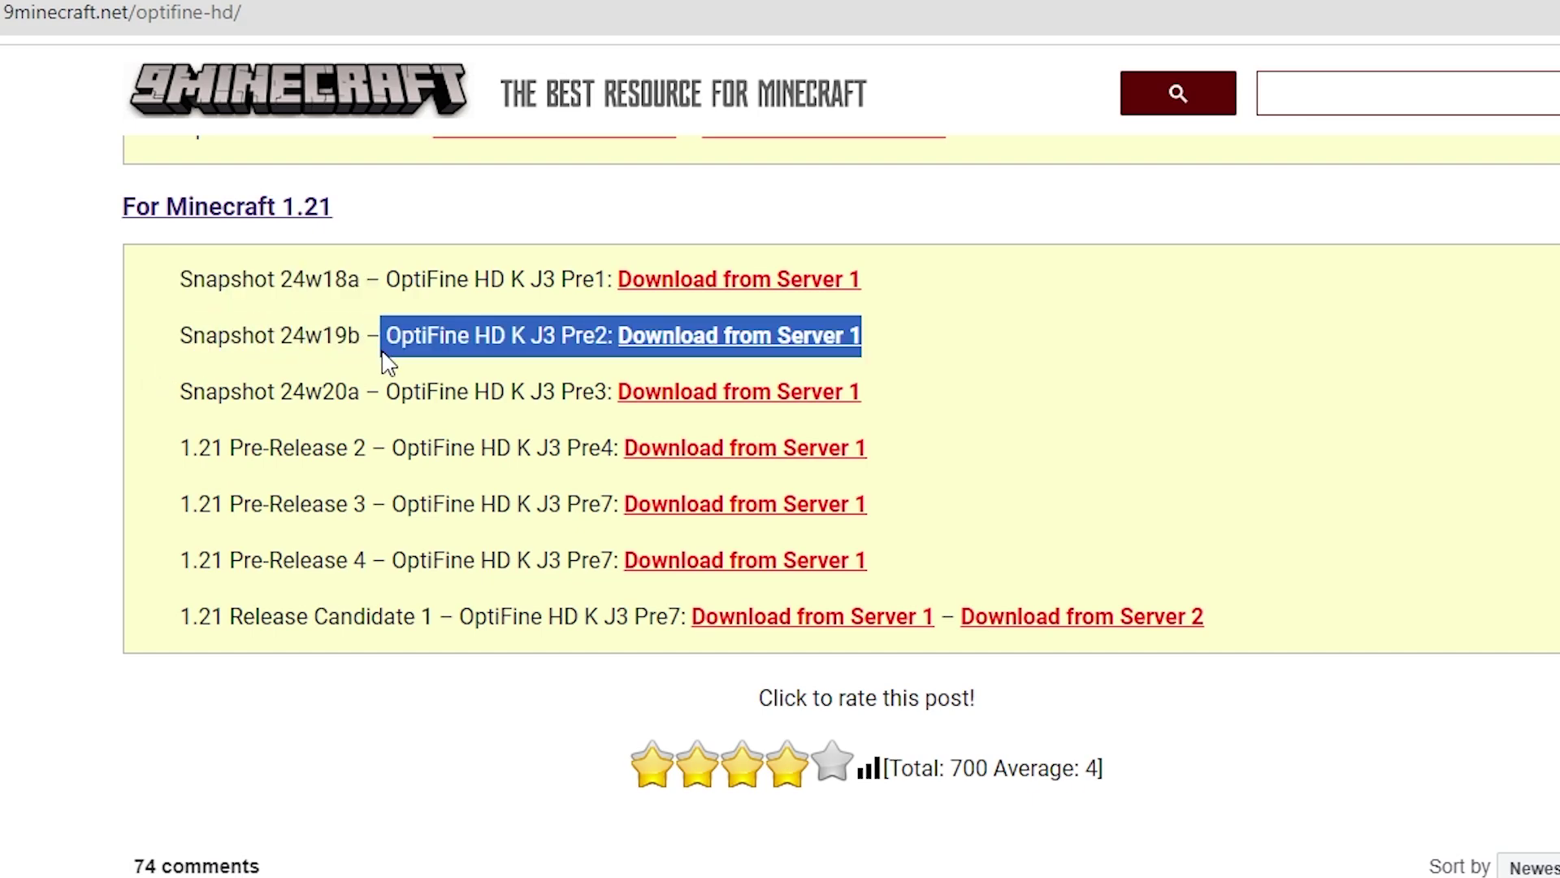
left_click(213, 449)
left_click_drag(224, 447, 132, 452)
left_click_drag(229, 447, 379, 461)
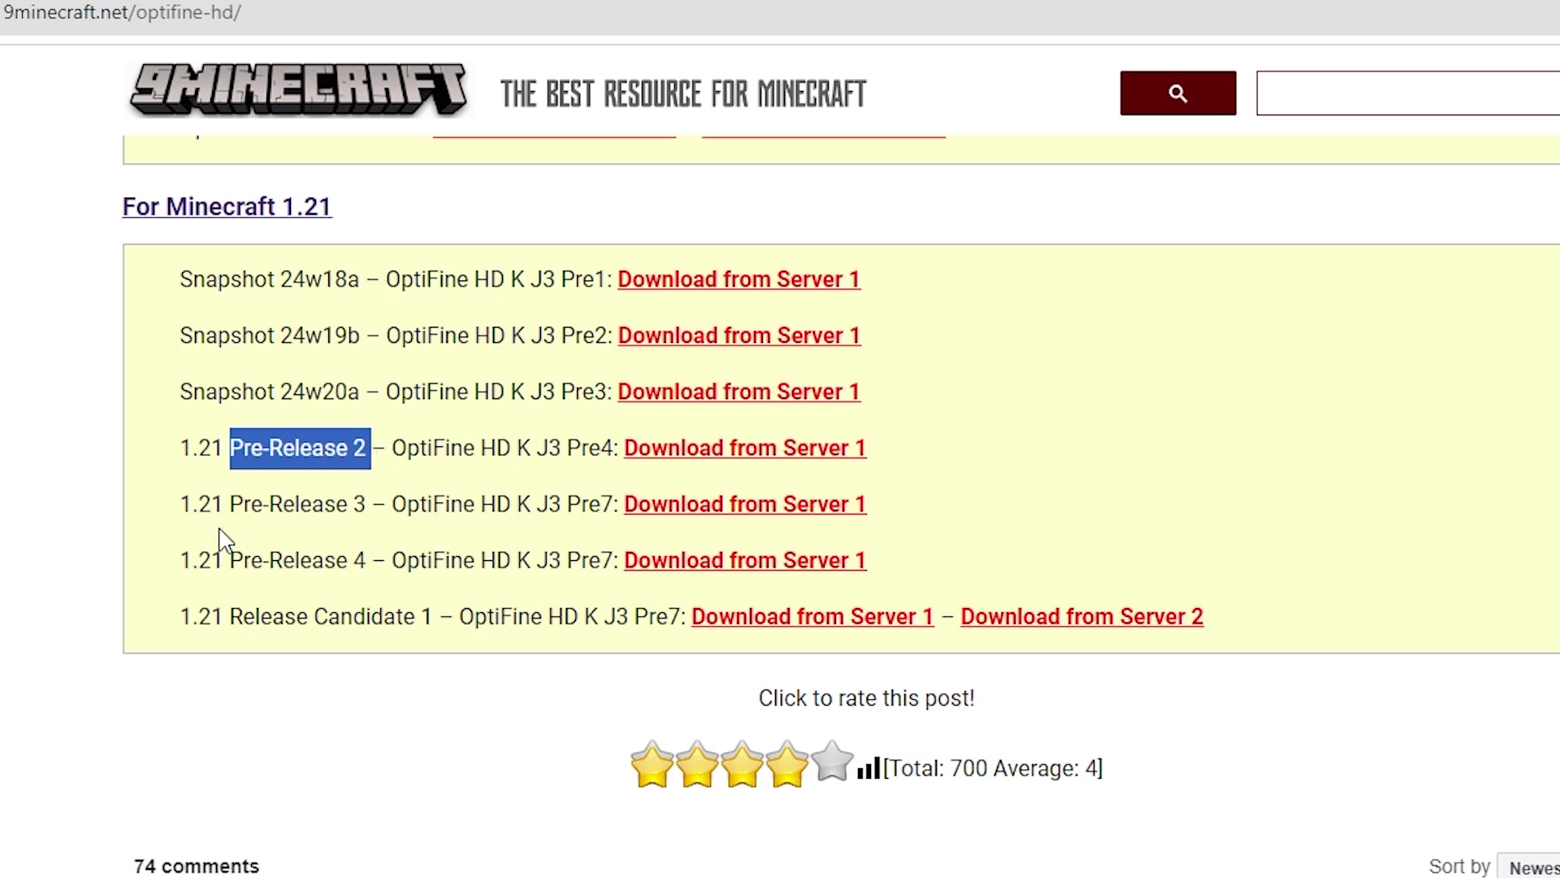
Compare Pre-Release 3 and 4, settle on Pre-Release 2, and select today's four downloads.
left_click_drag(199, 559, 370, 508)
left_click(317, 544)
left_click_drag(170, 578, 370, 569)
left_click(1033, 447)
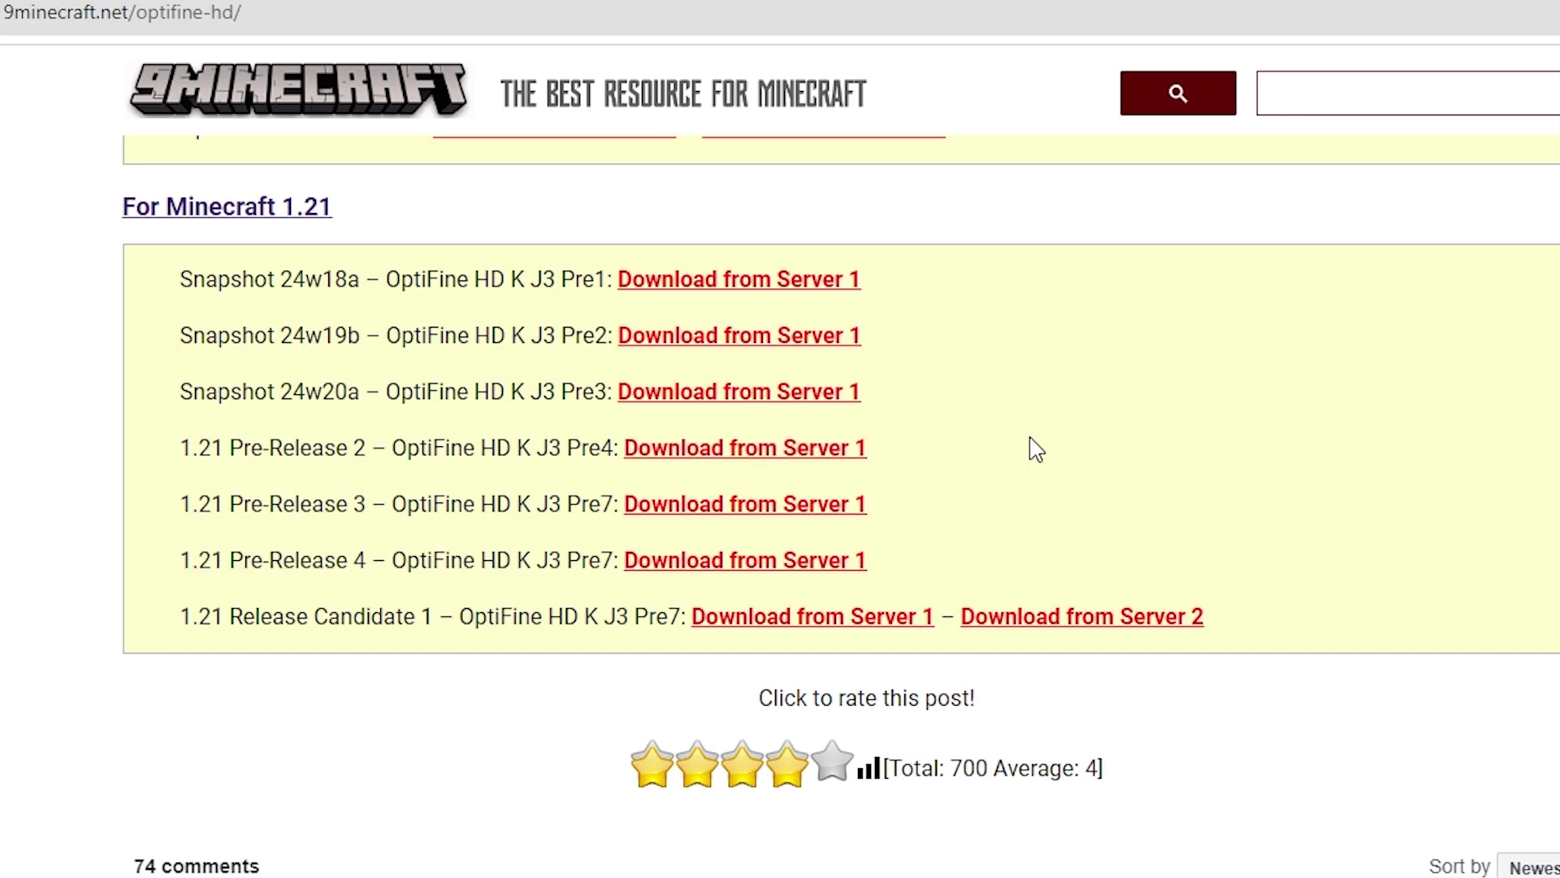
left_click_drag(164, 447, 368, 446)
left_click_drag(222, 449, 370, 453)
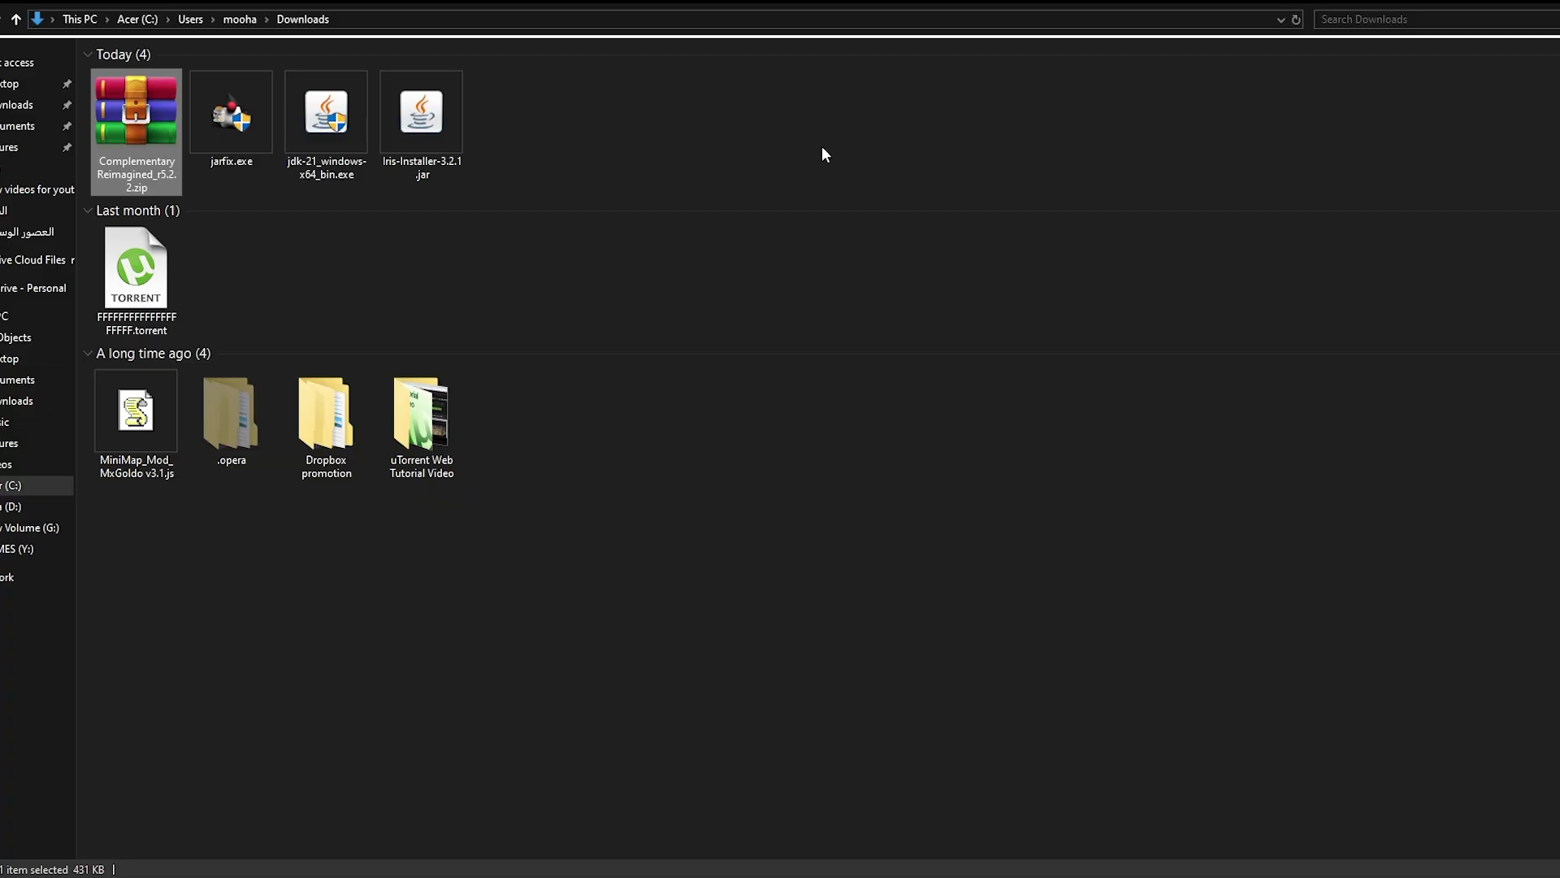
left_click_drag(822, 144, 198, 94)
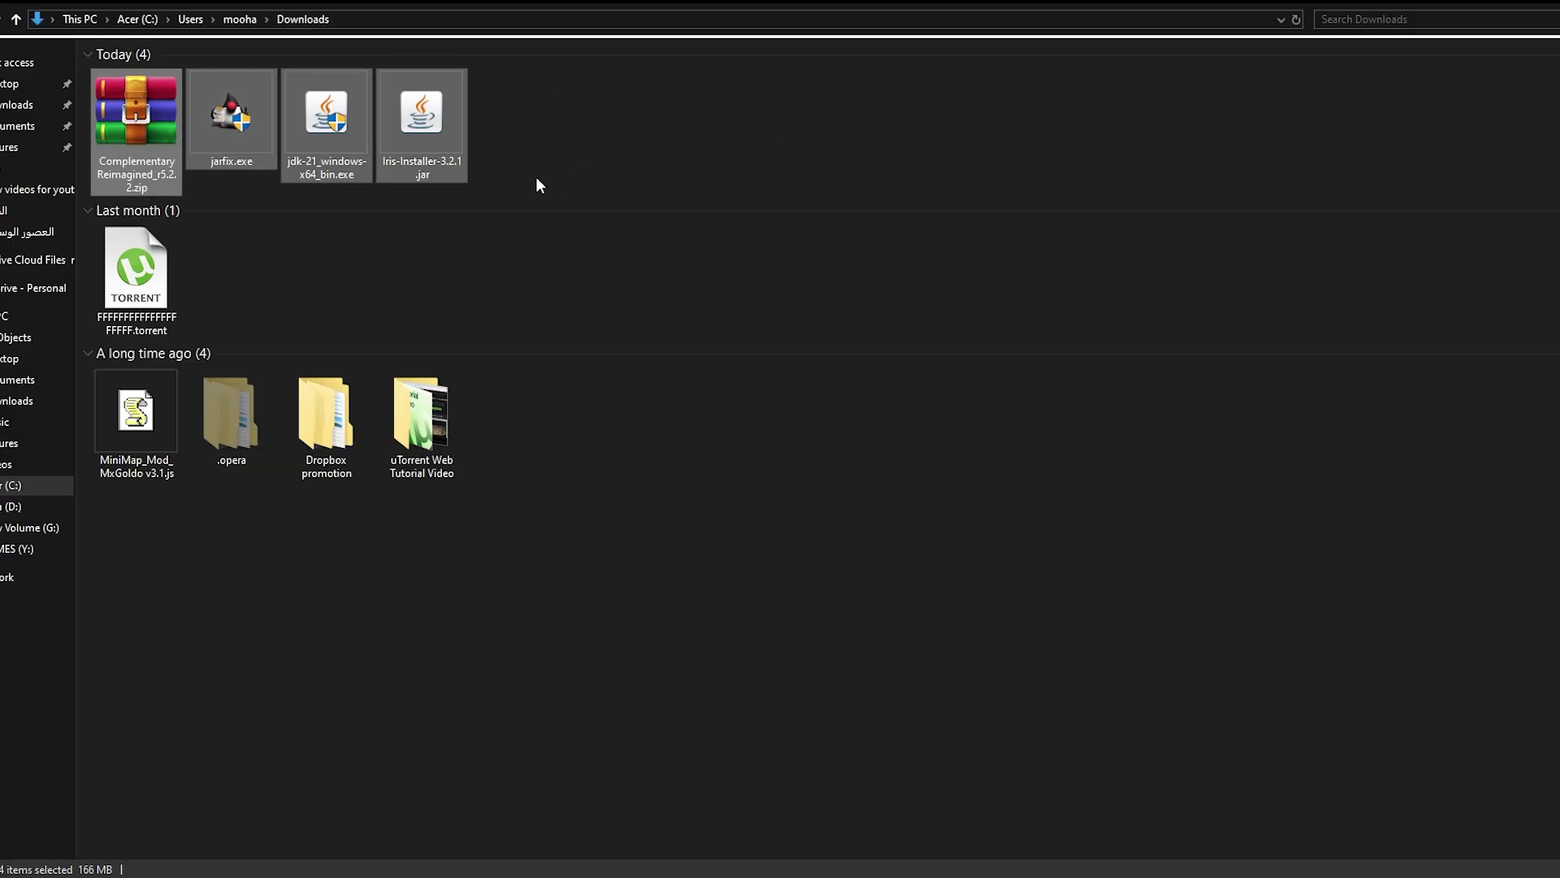
Cut today's four downloads from Downloads and paste them into the java folder.
left_click(622, 153)
left_click_drag(703, 144, 123, 135)
key("ctrl+x")
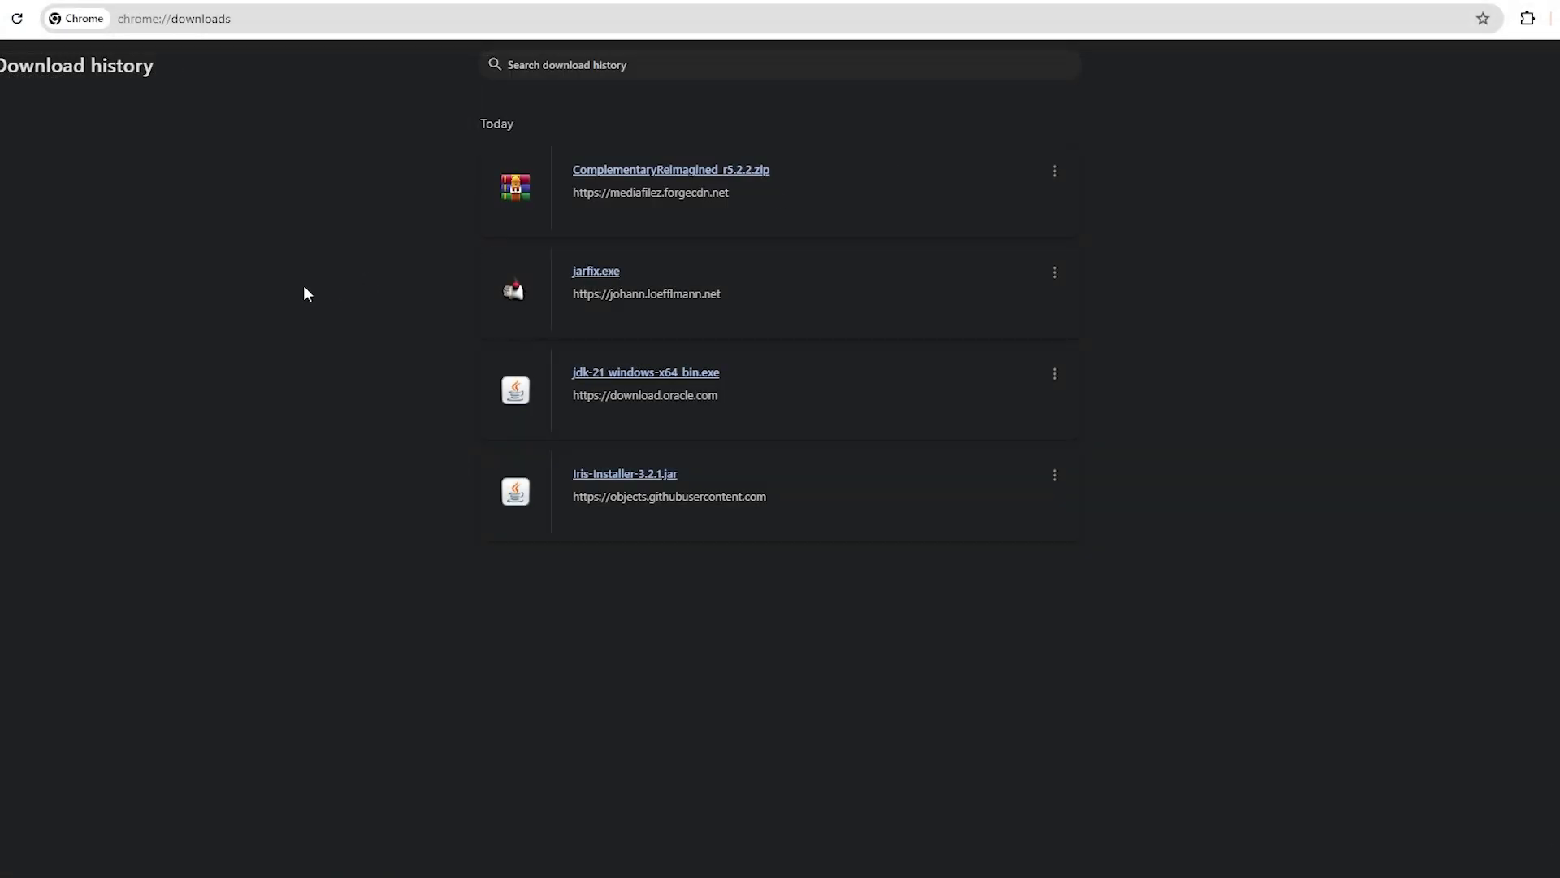
left_click_drag(149, 303, 434, 257)
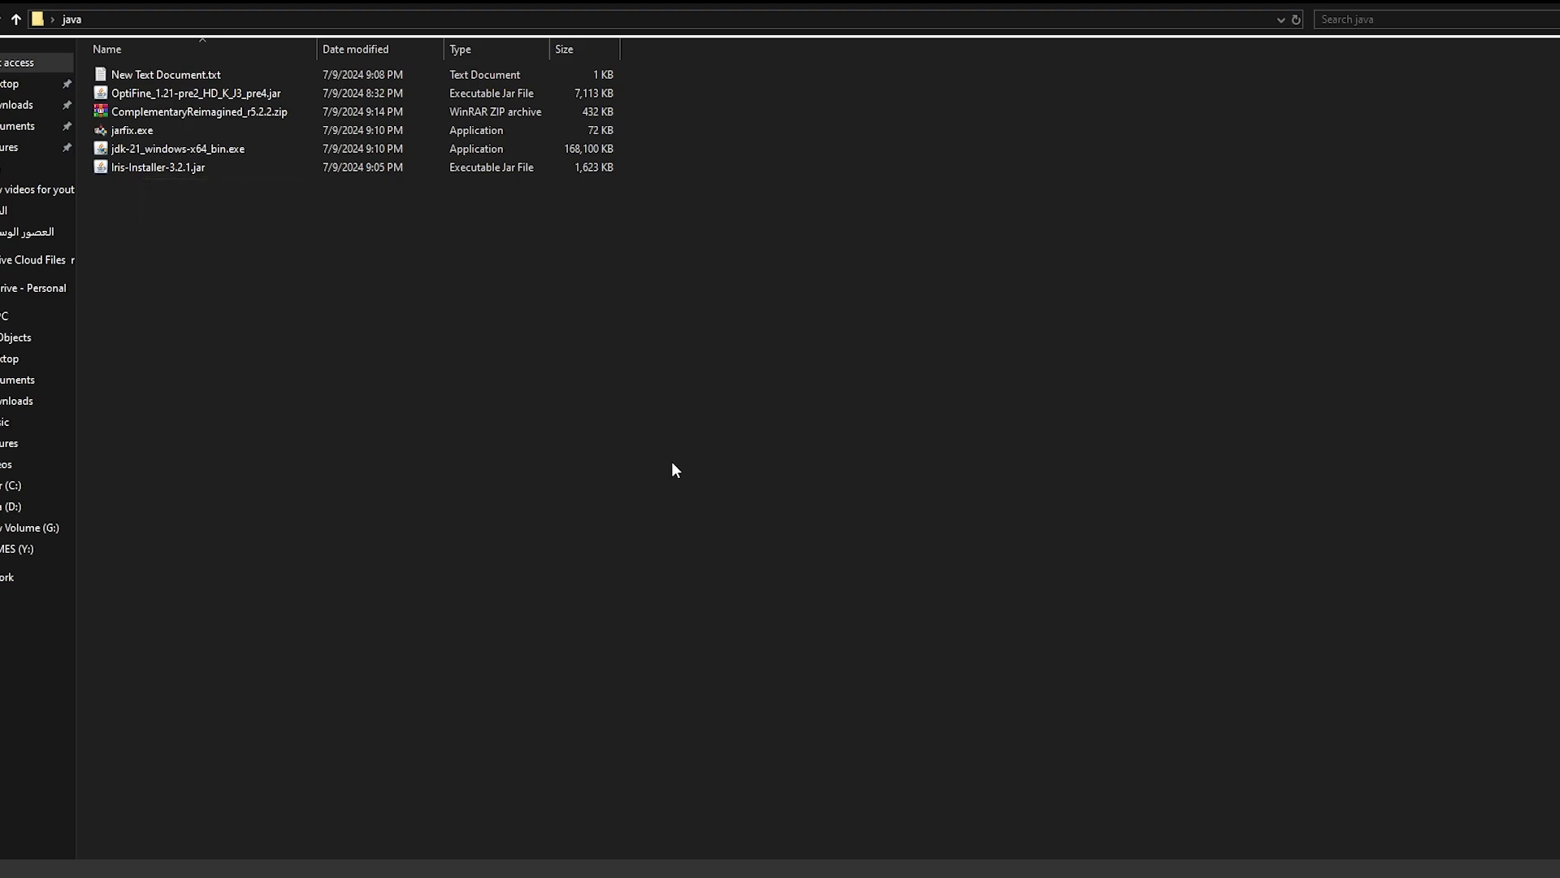
View the java folder as large icons and decline reinstalling JDK 21.
left_click(140, 151)
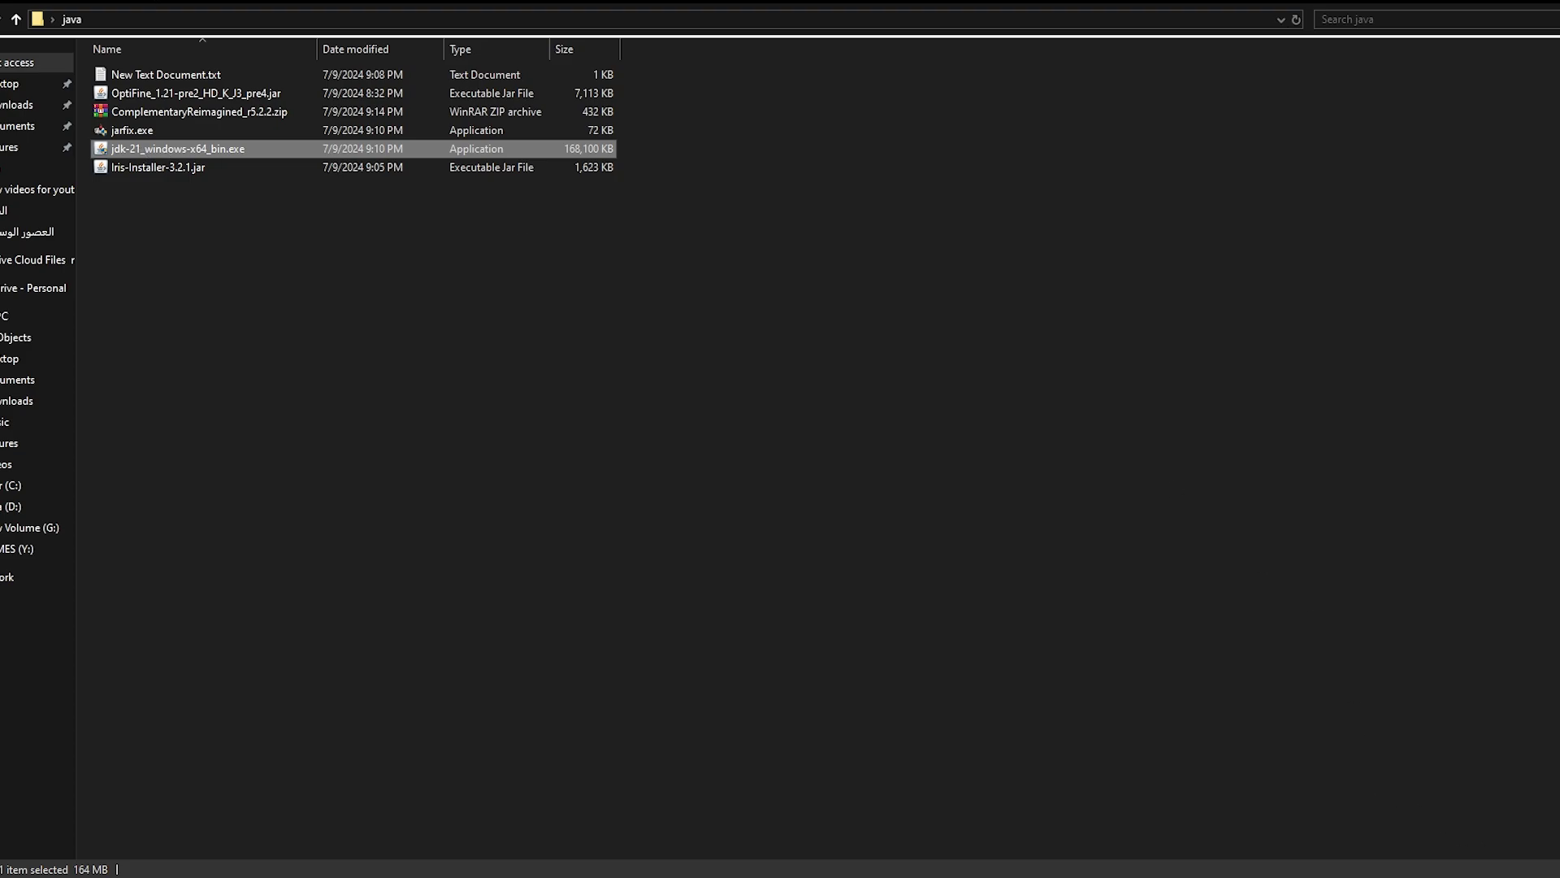
key("ctrl+shift+2")
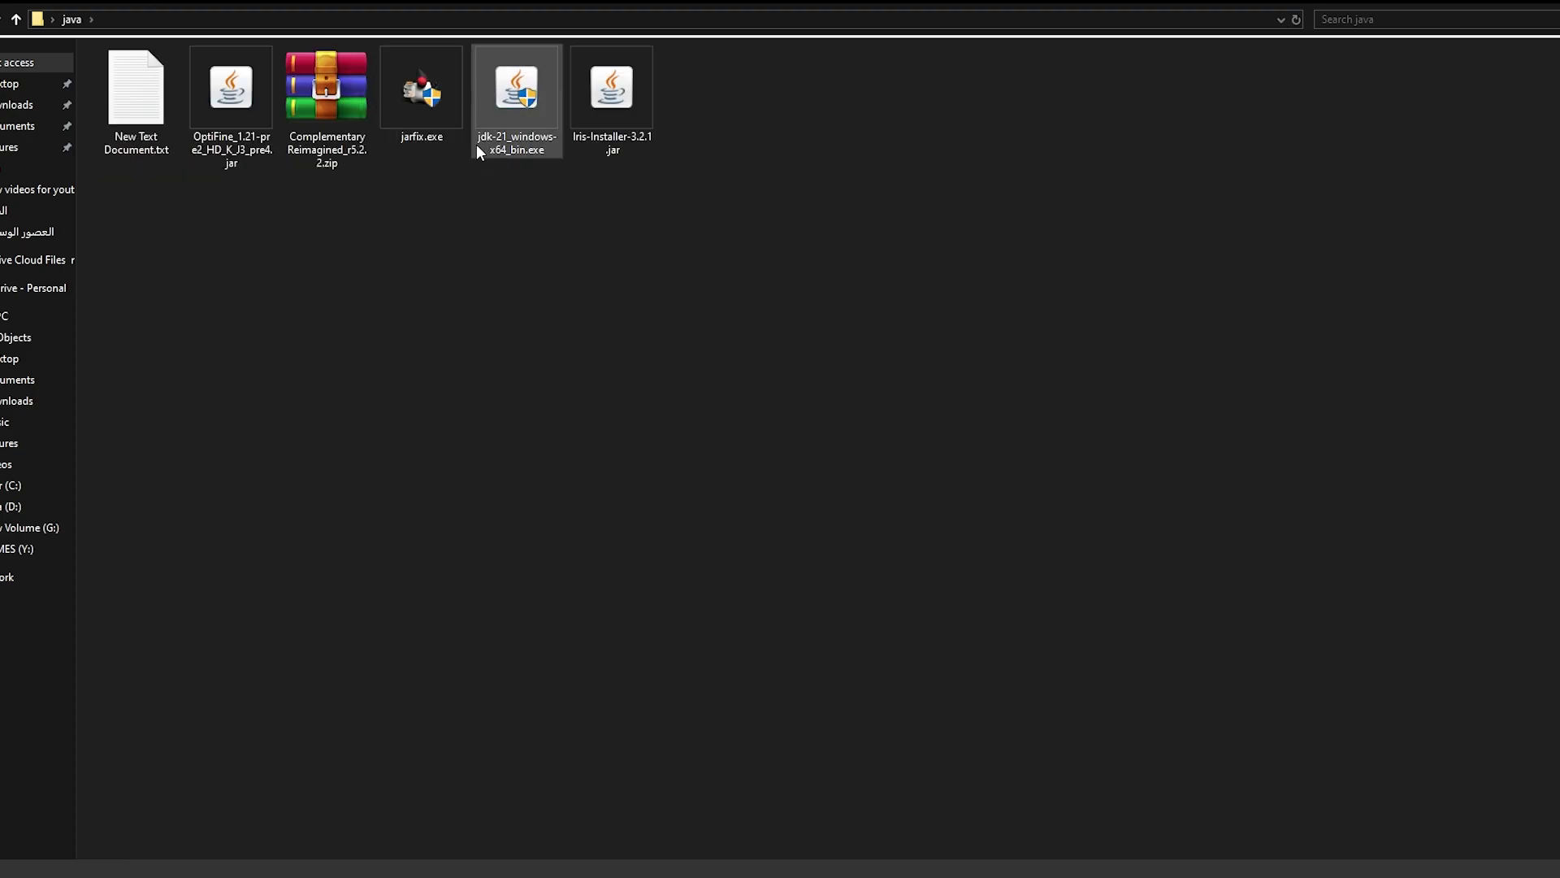
double_click(520, 122)
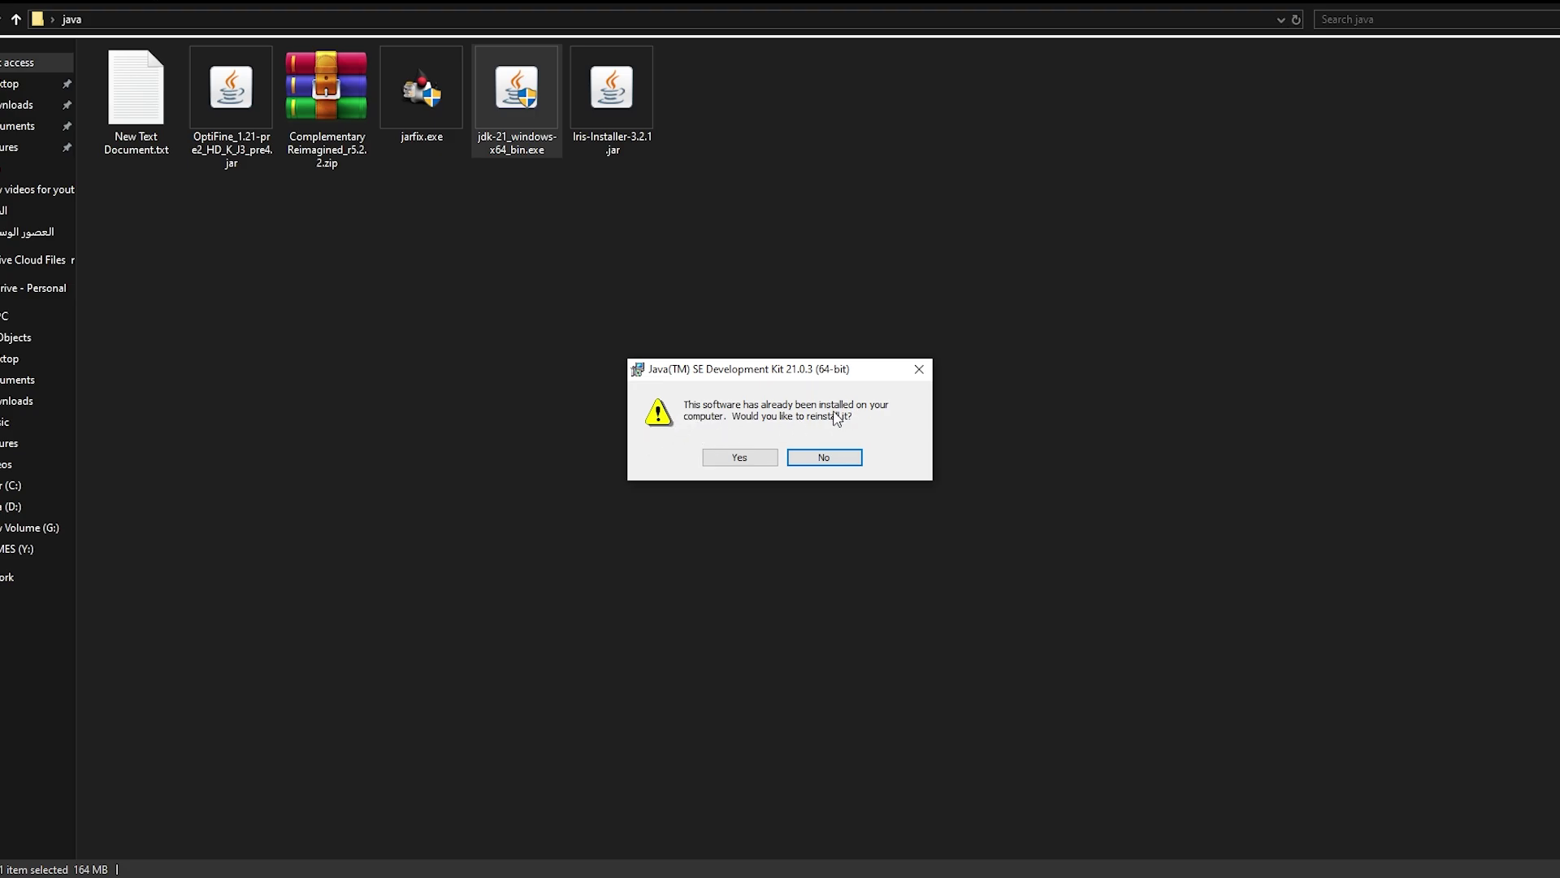
left_click(845, 453)
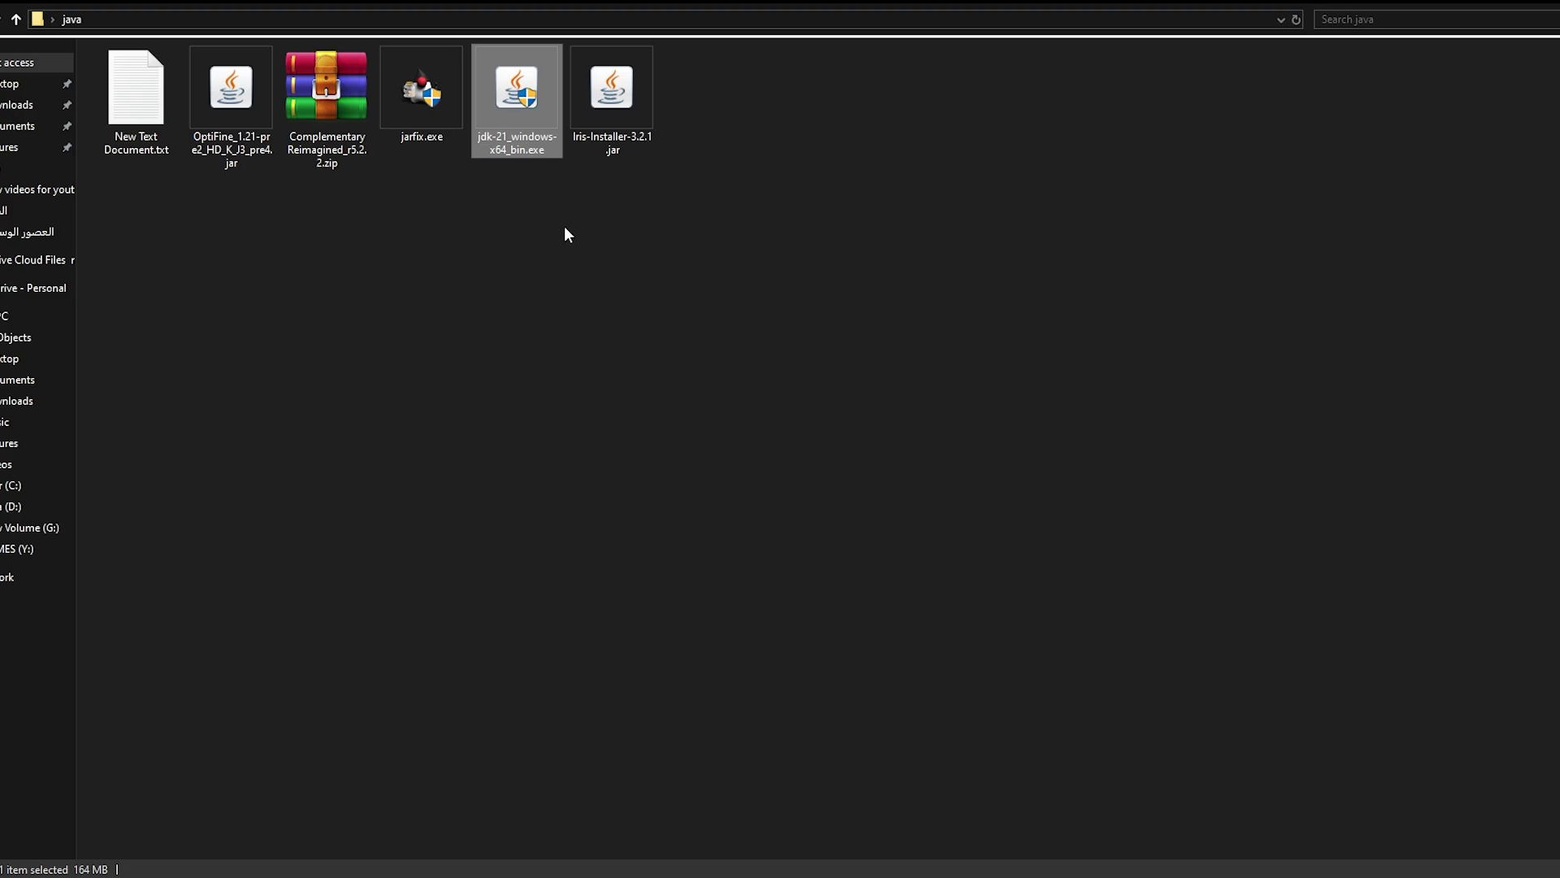
Run jarfix.exe and launch Iris-Installer-3.2.1.jar.
left_click(418, 122)
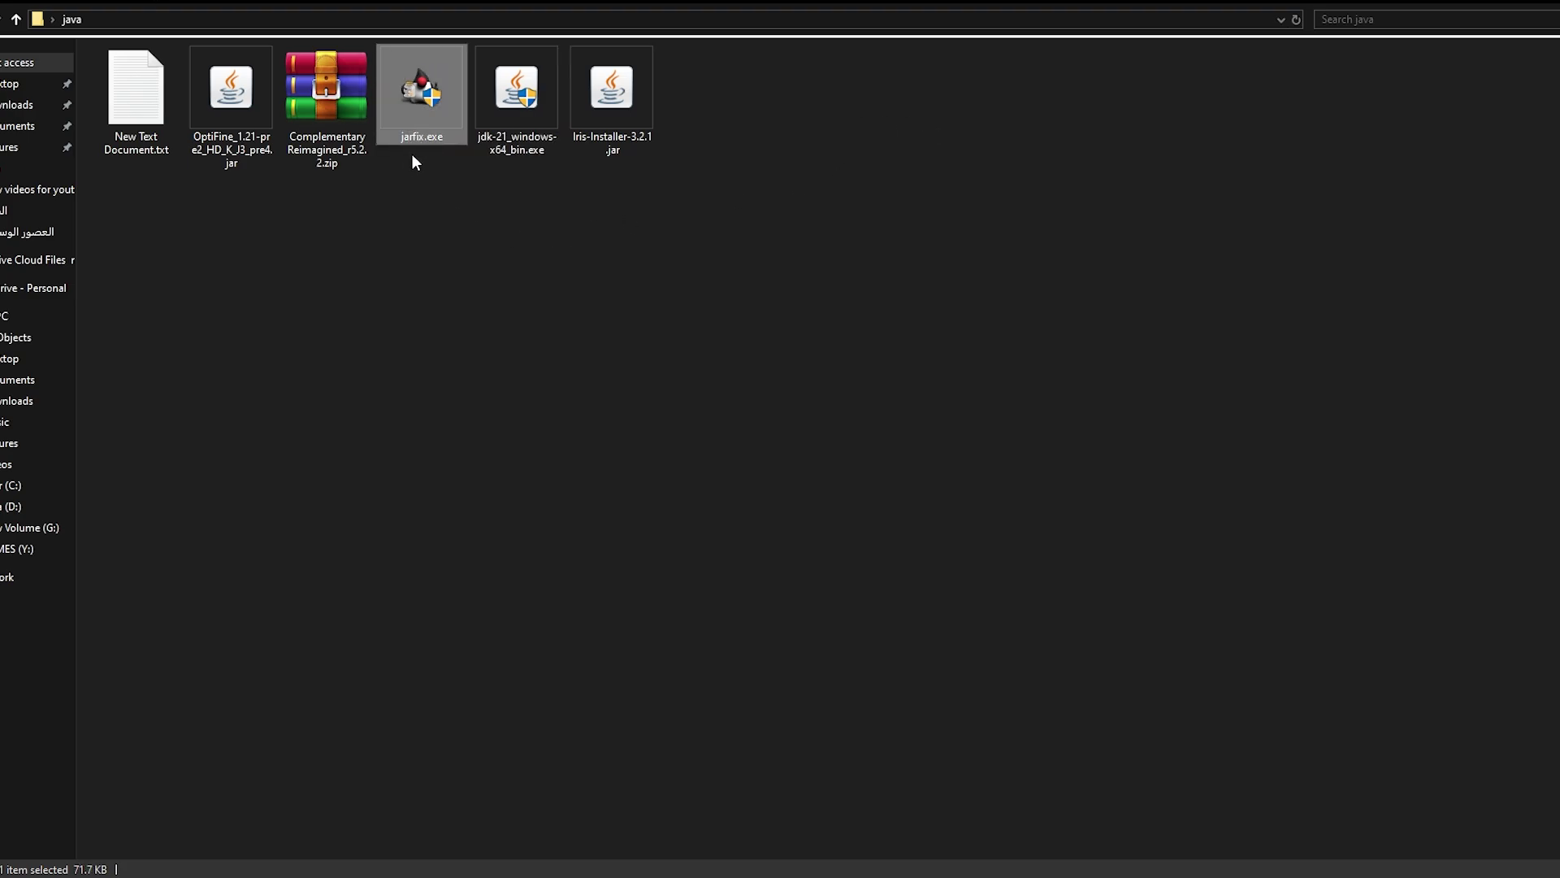
double_click(423, 96)
left_click(928, 154)
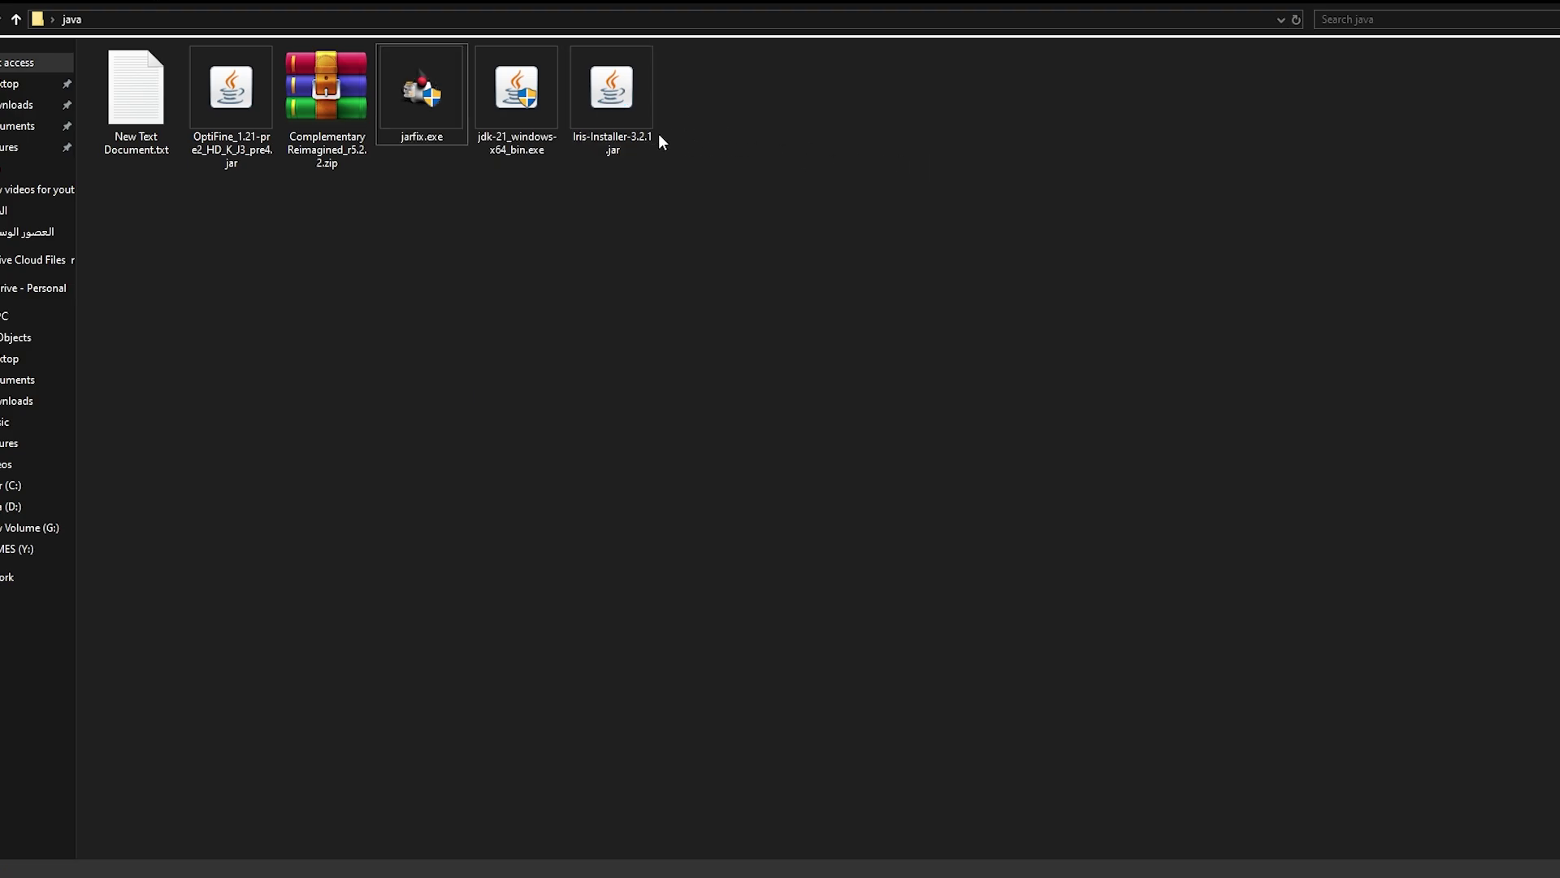
left_click(635, 98)
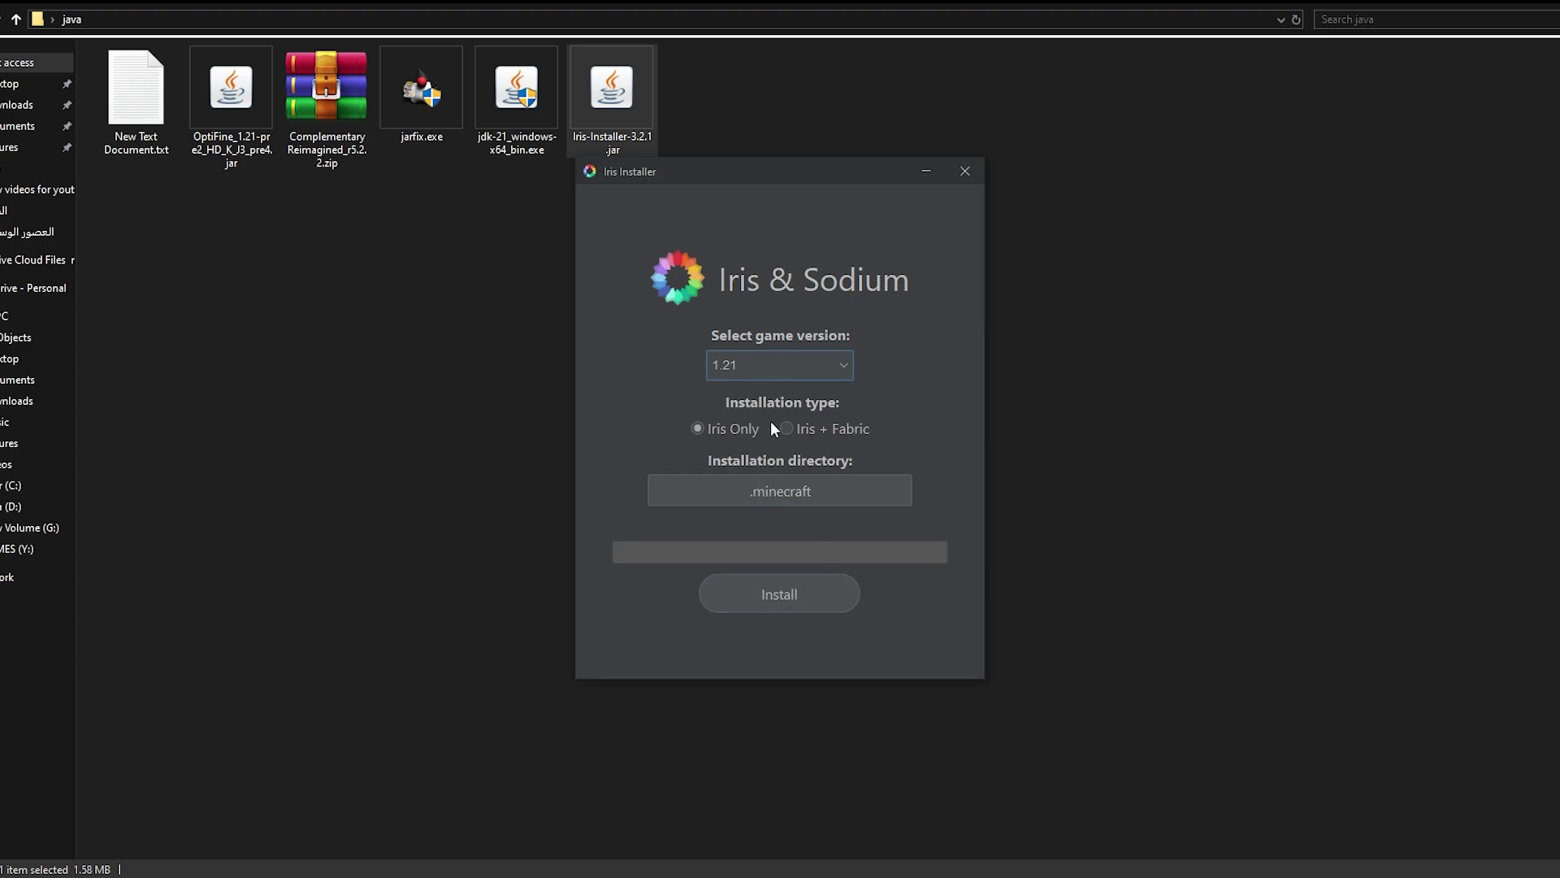
Install Iris Only for game version 1.21, then close the finished installer.
left_click(823, 364)
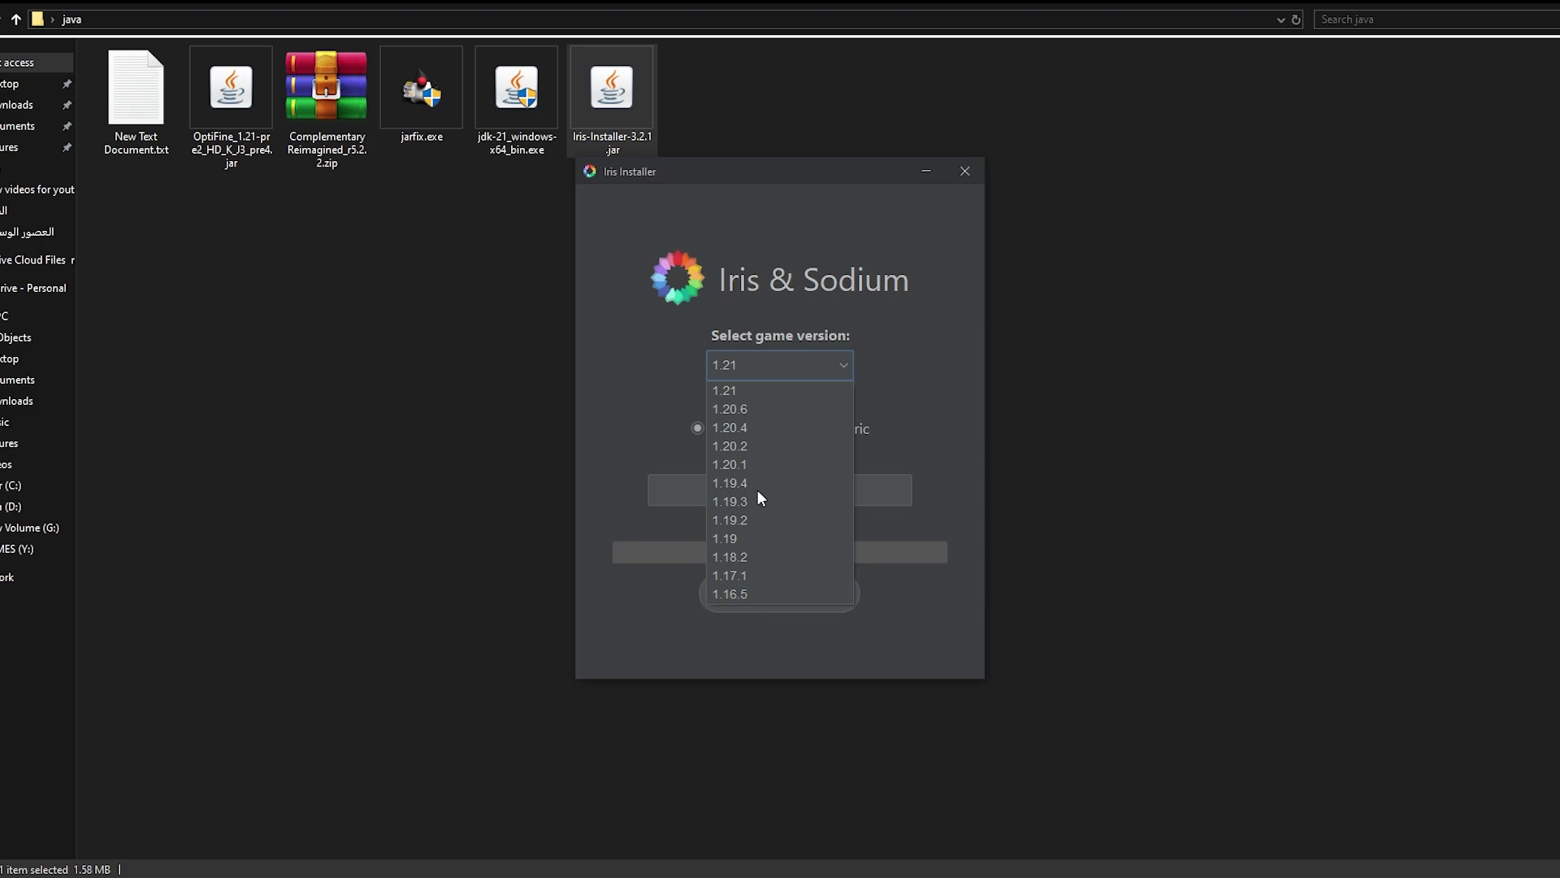
left_click(836, 363)
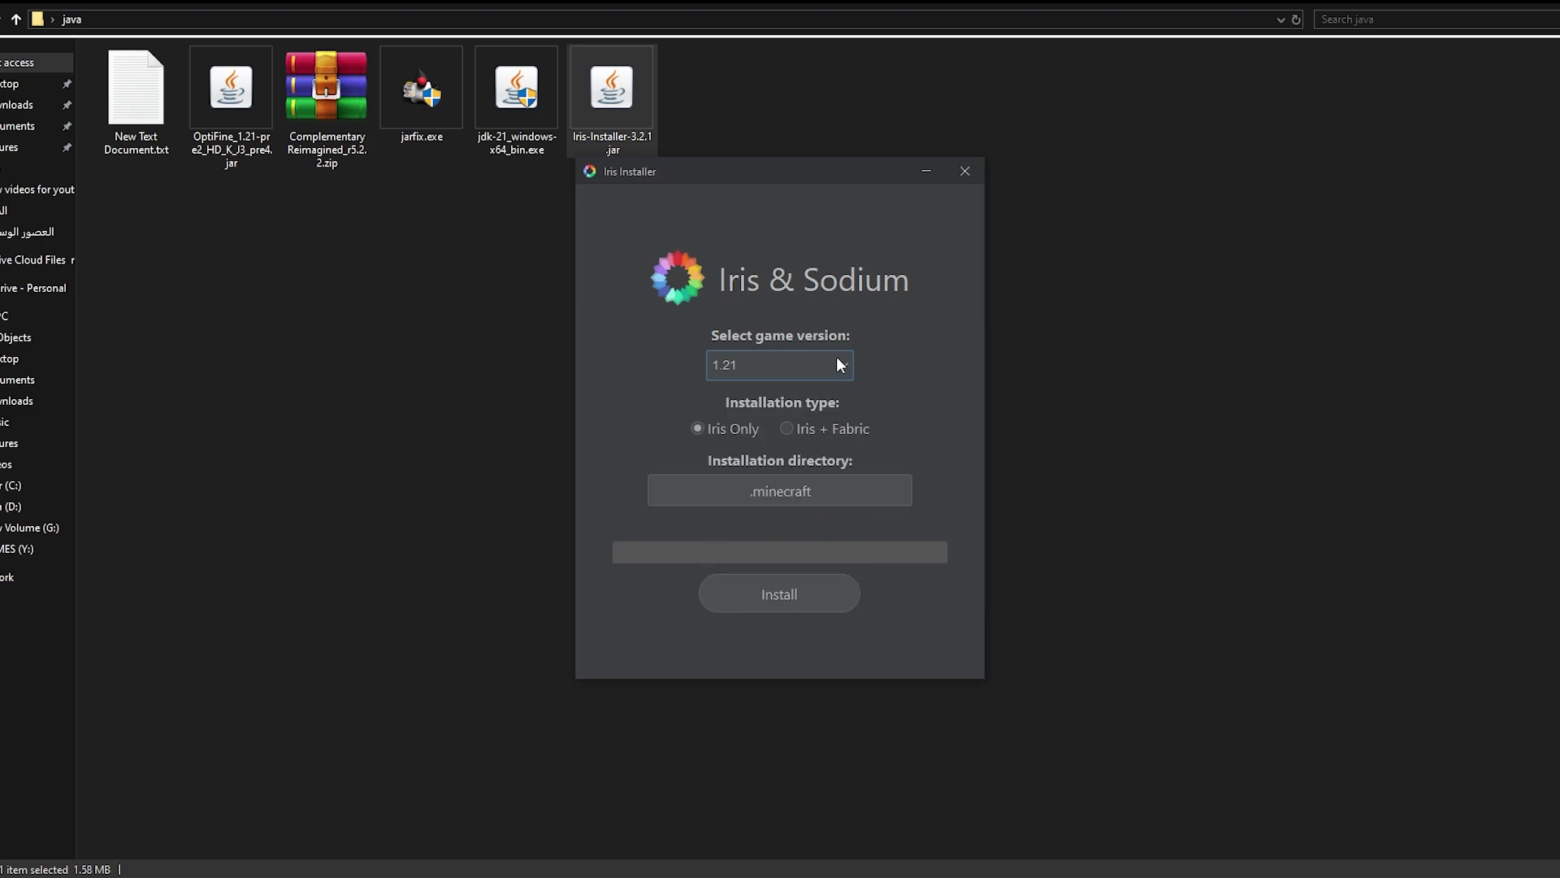
left_click(809, 603)
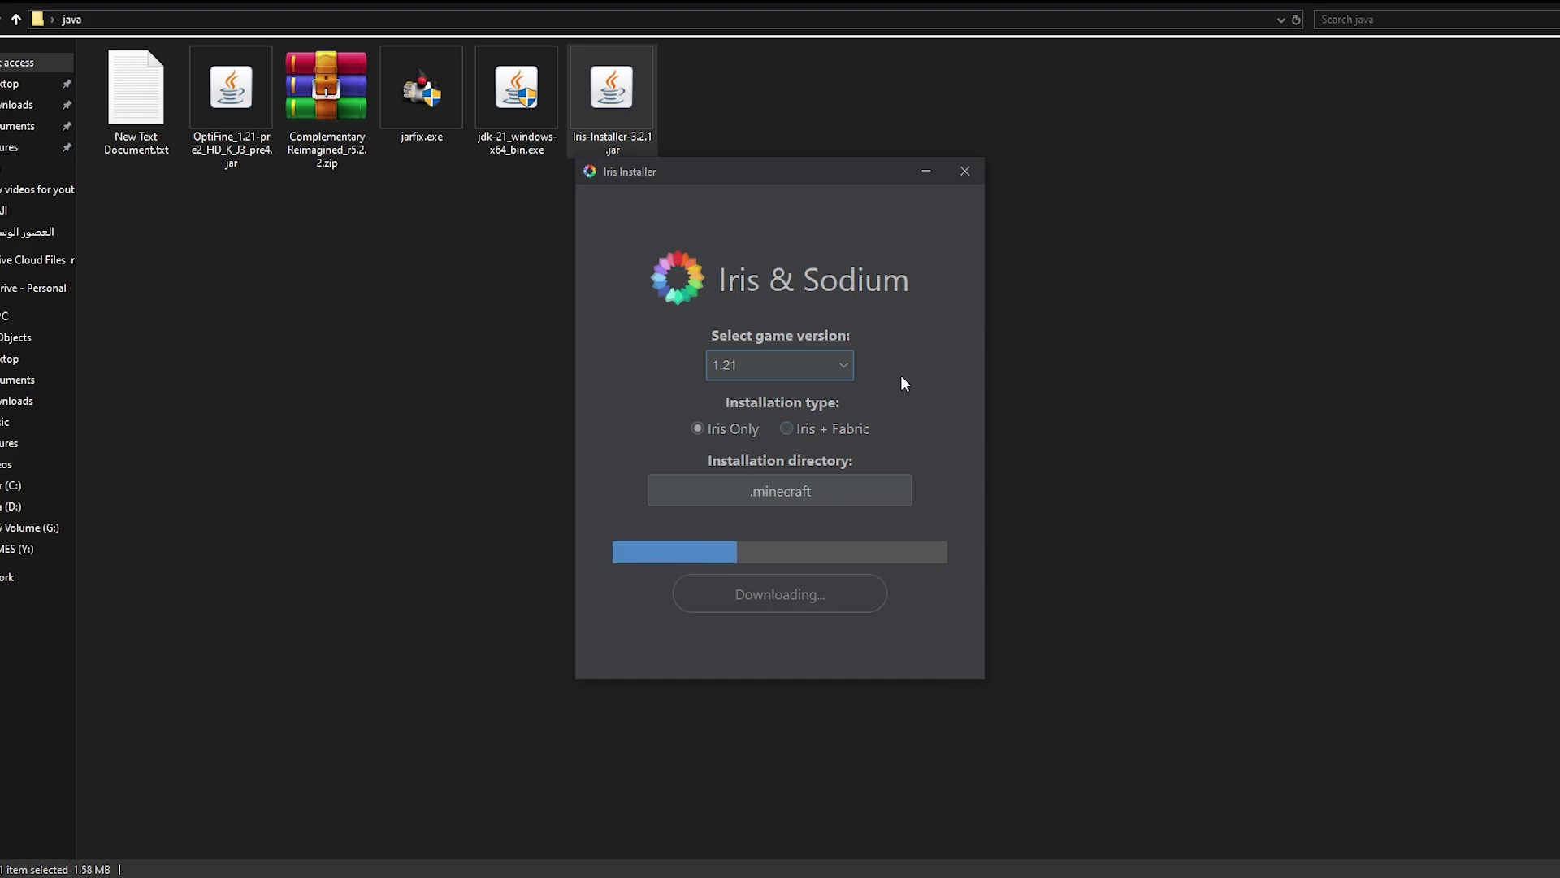
left_click(967, 173)
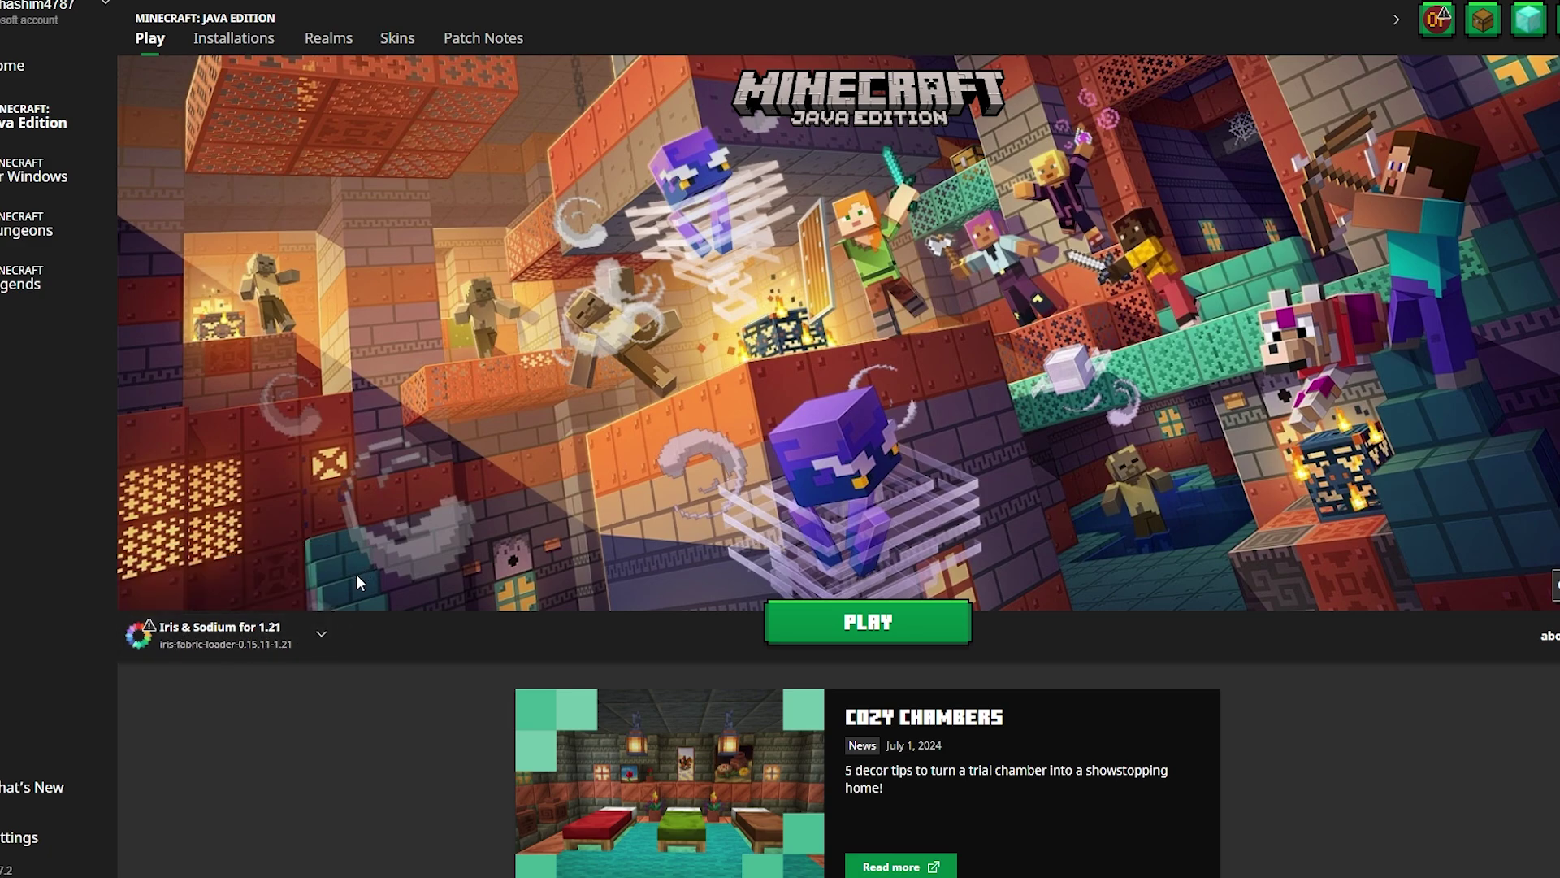
Launch the 'Iris & Sodium for 1.21' installation with PLAY.
left_click(321, 634)
left_click(193, 395)
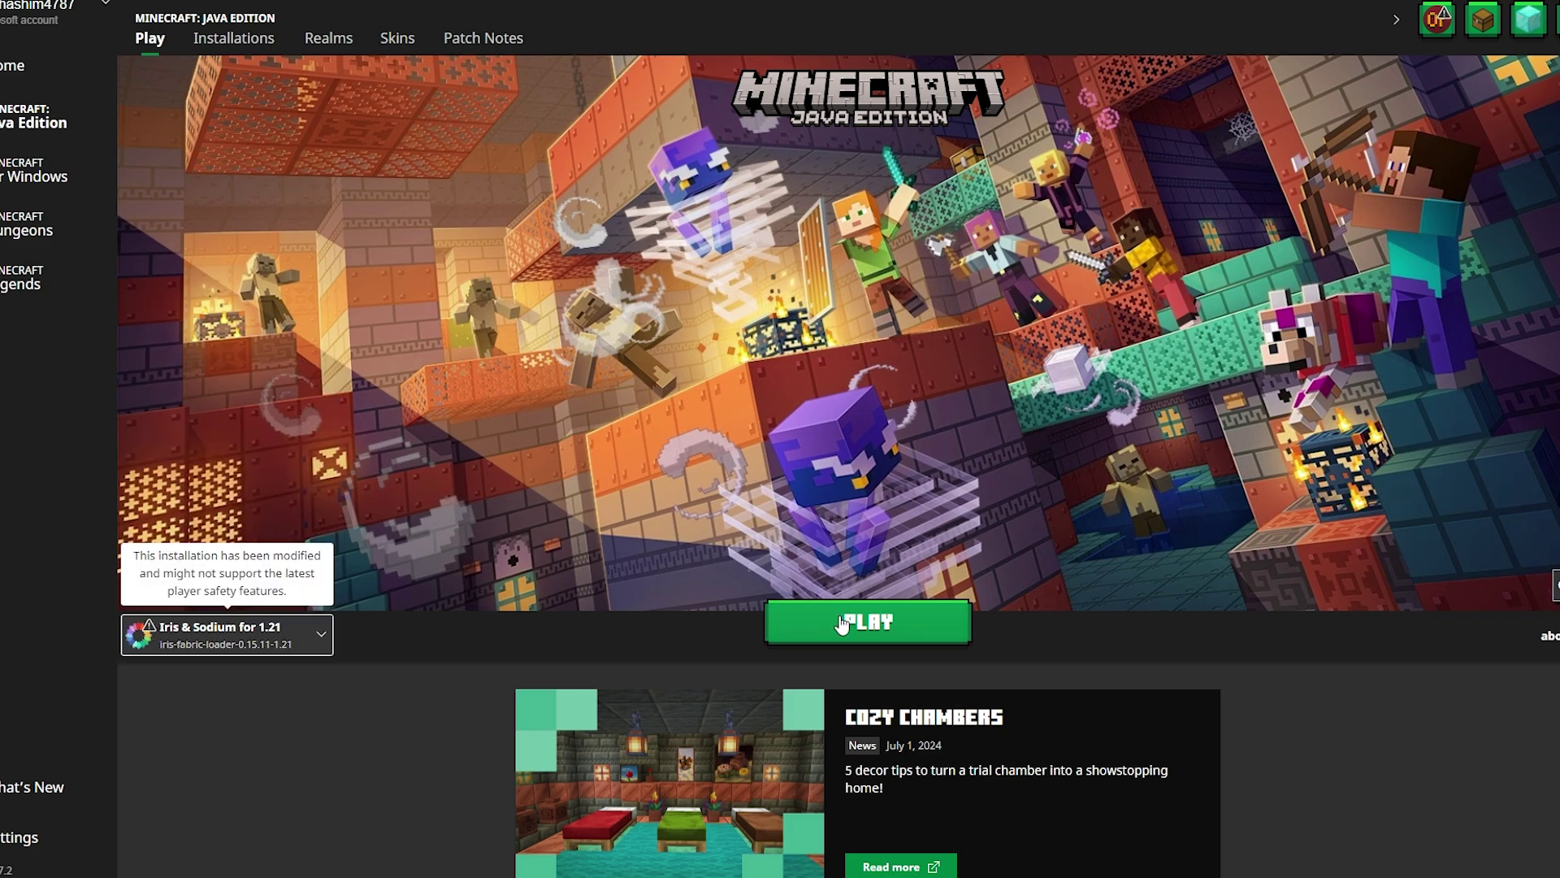
left_click(847, 624)
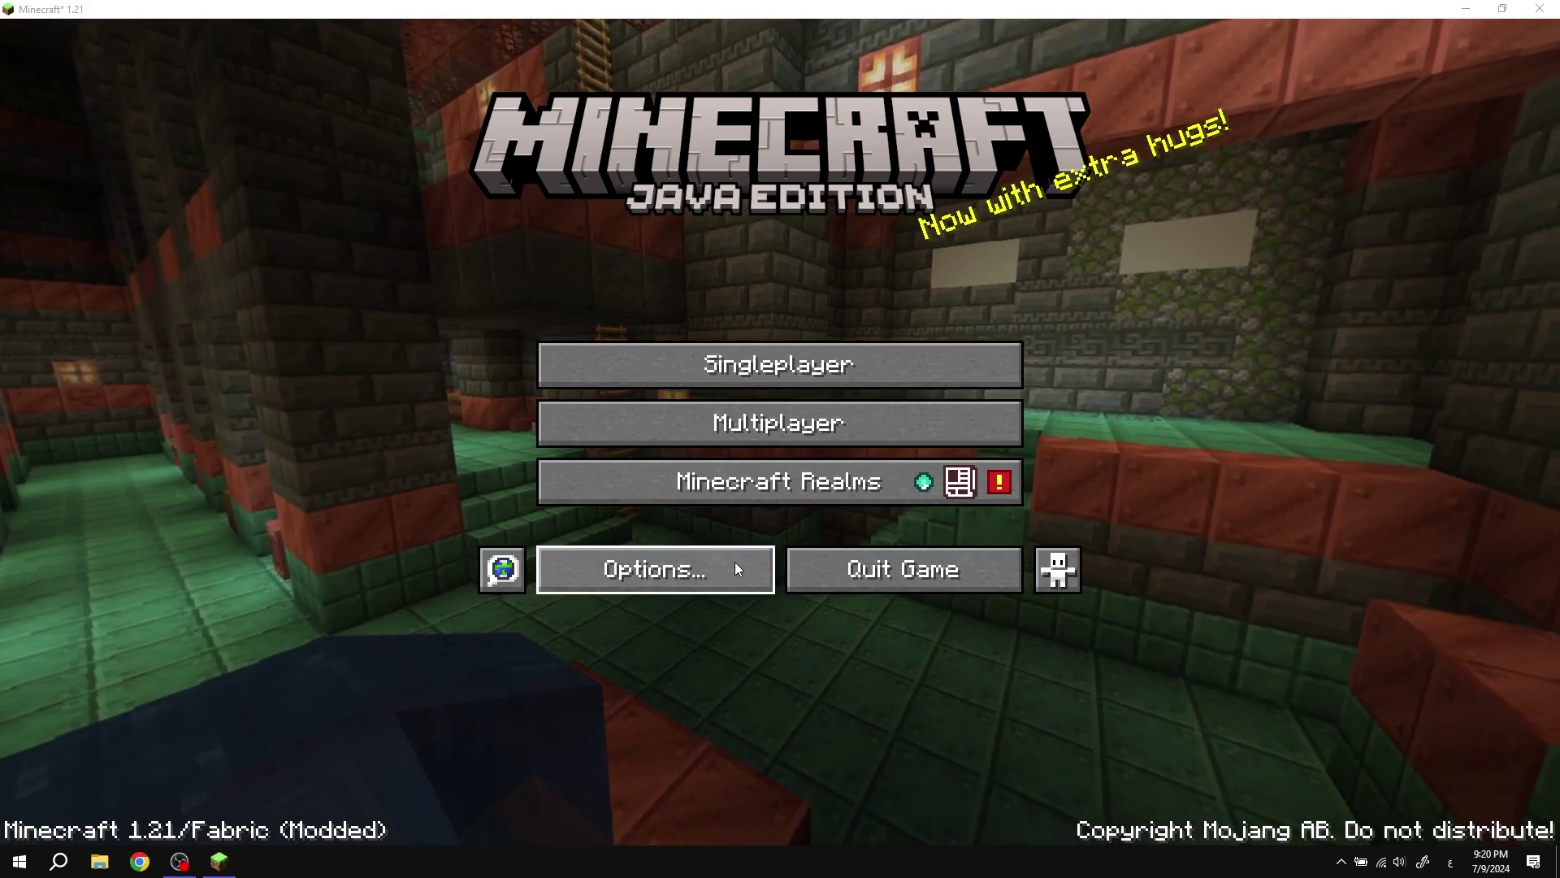
Go to Options > Video Settings > Shader Packs, checking then hiding the shaderpacks folder.
left_click(736, 567)
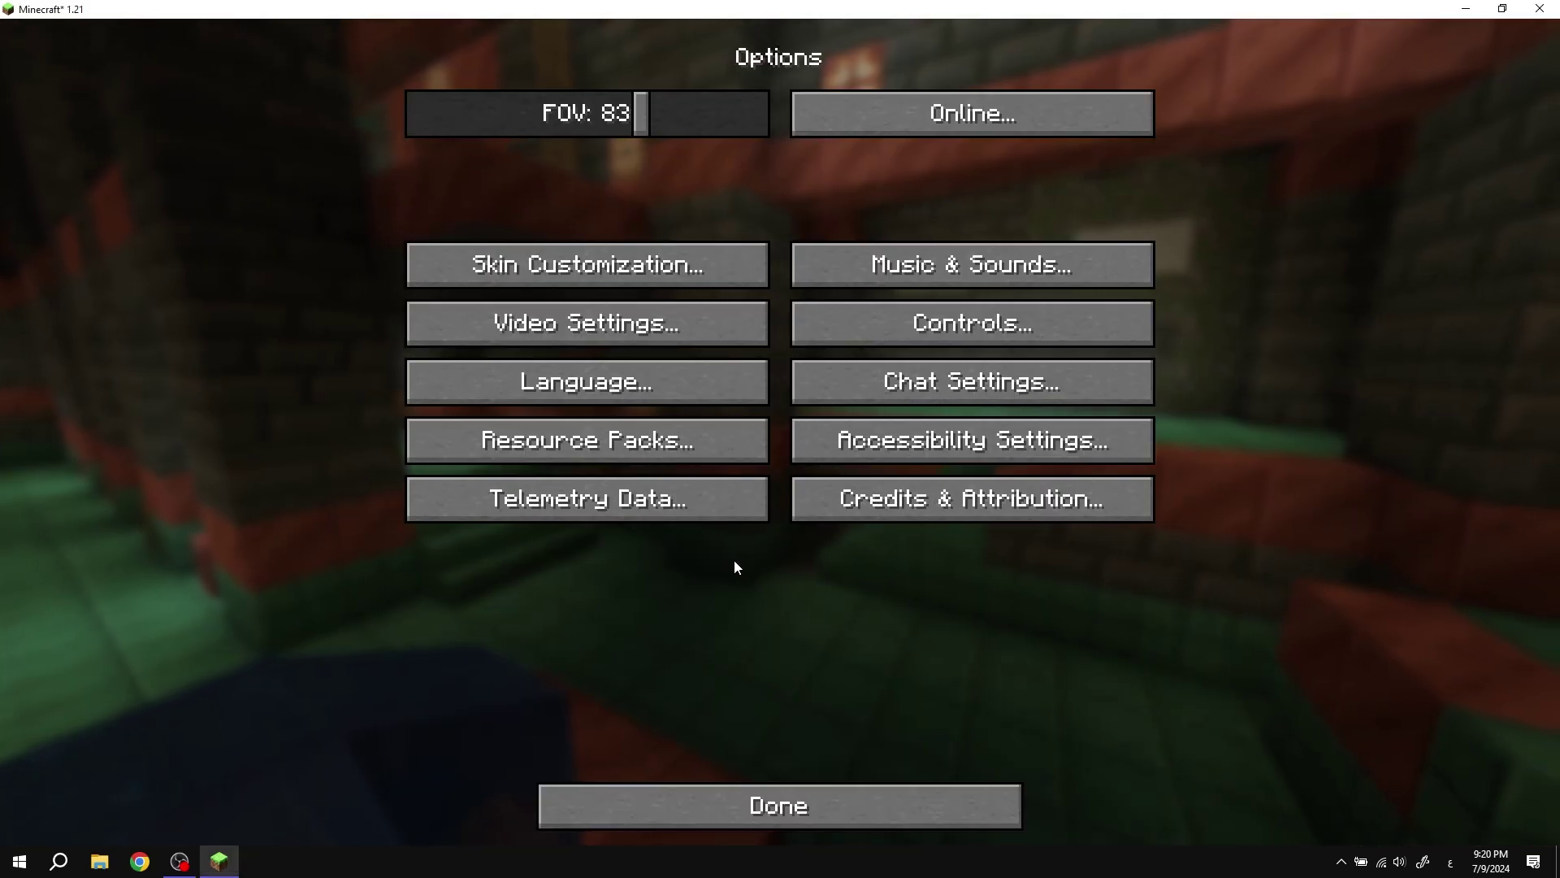
left_click(587, 323)
key("Escape")
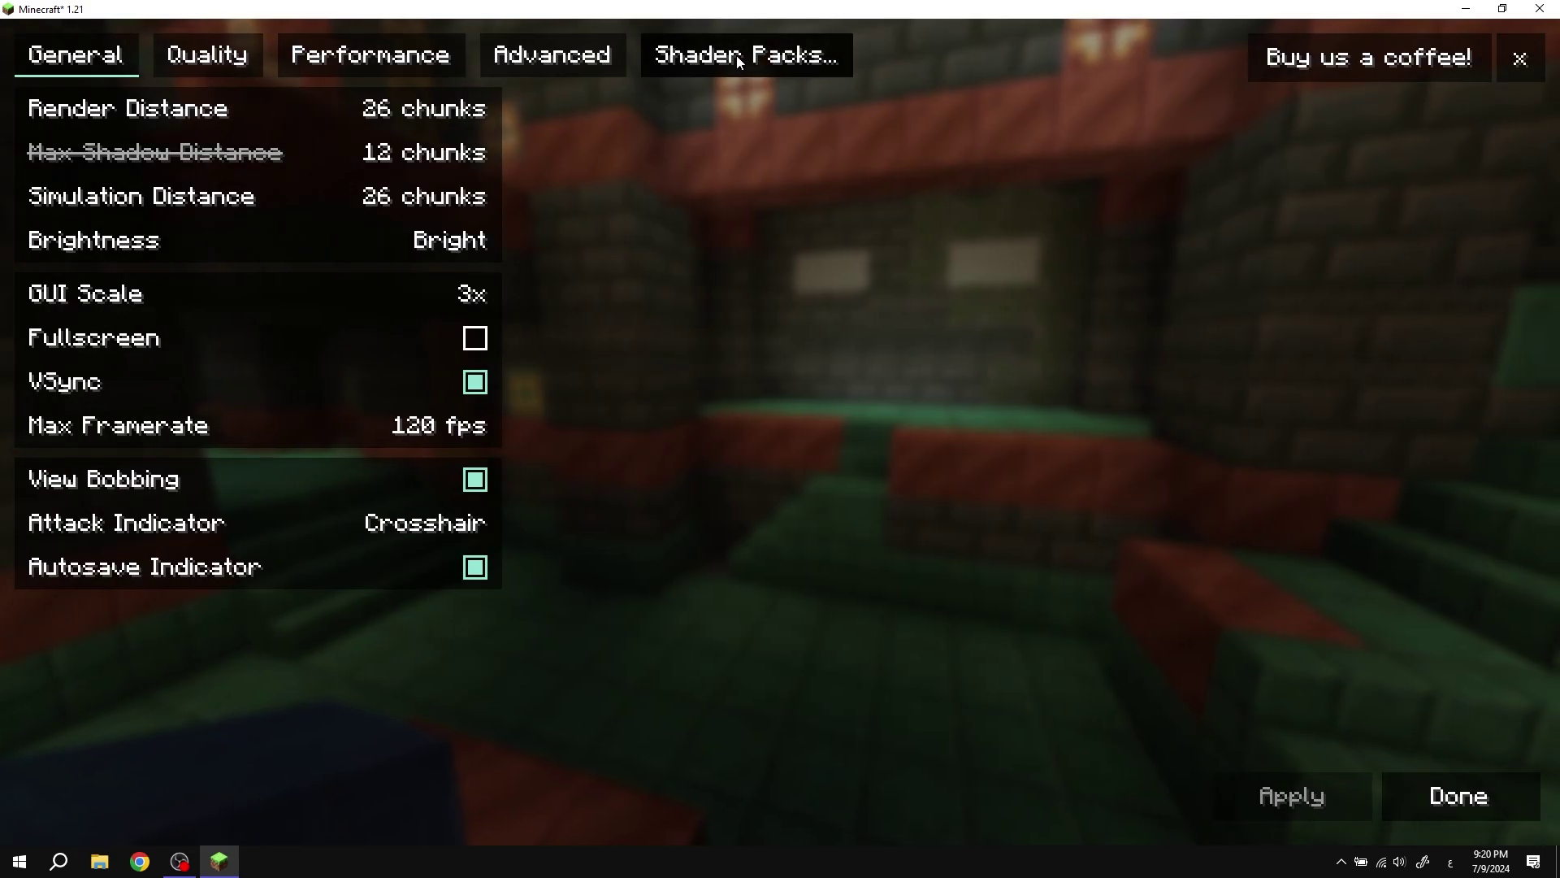
left_click(730, 56)
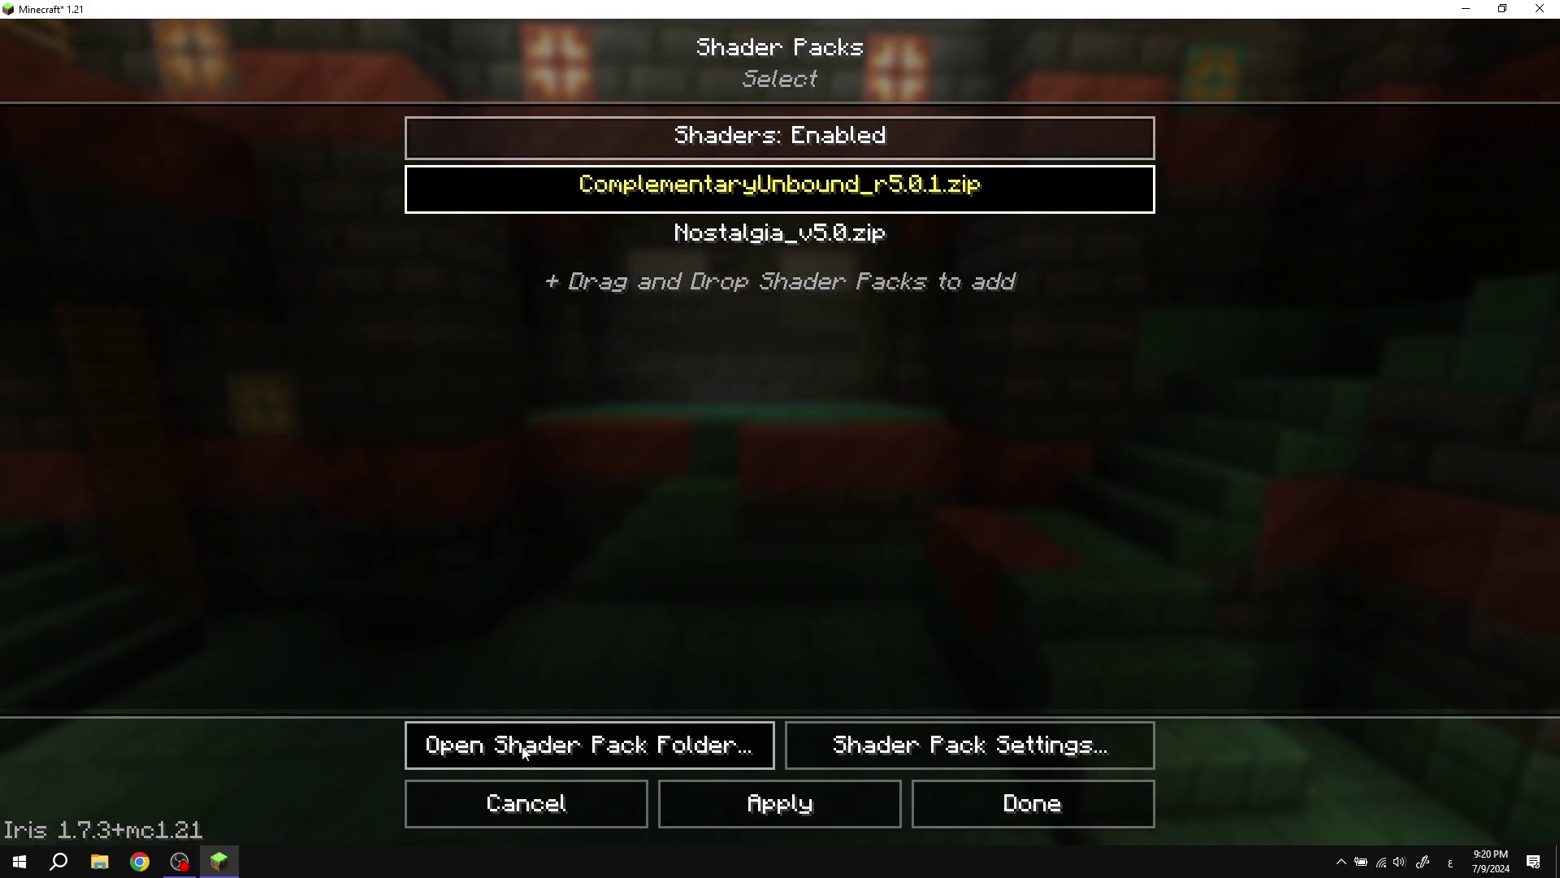
left_click(634, 752)
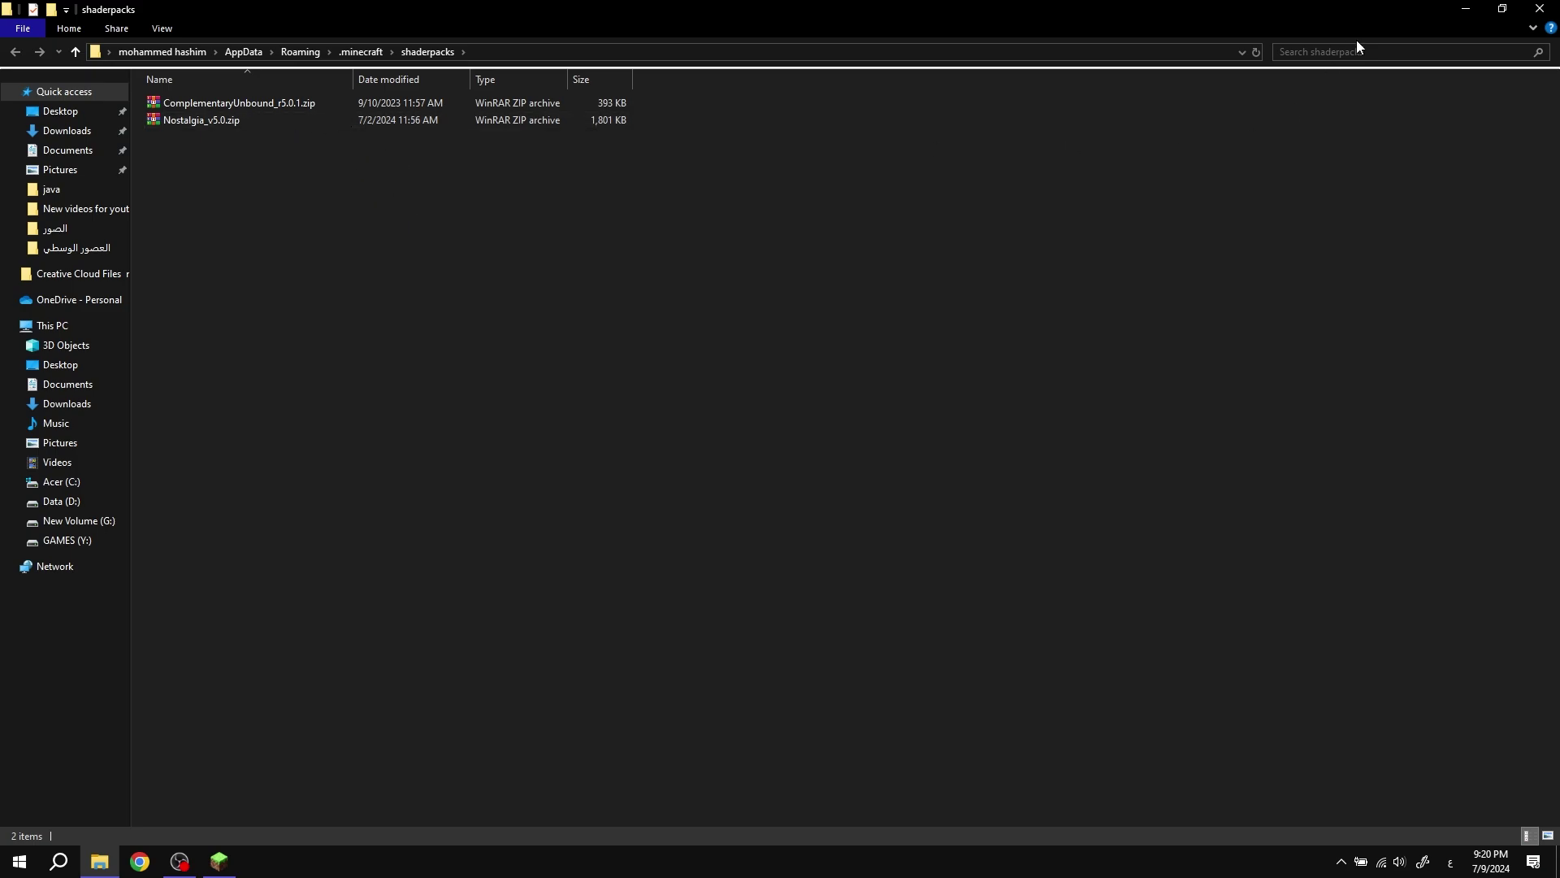
left_click(1465, 8)
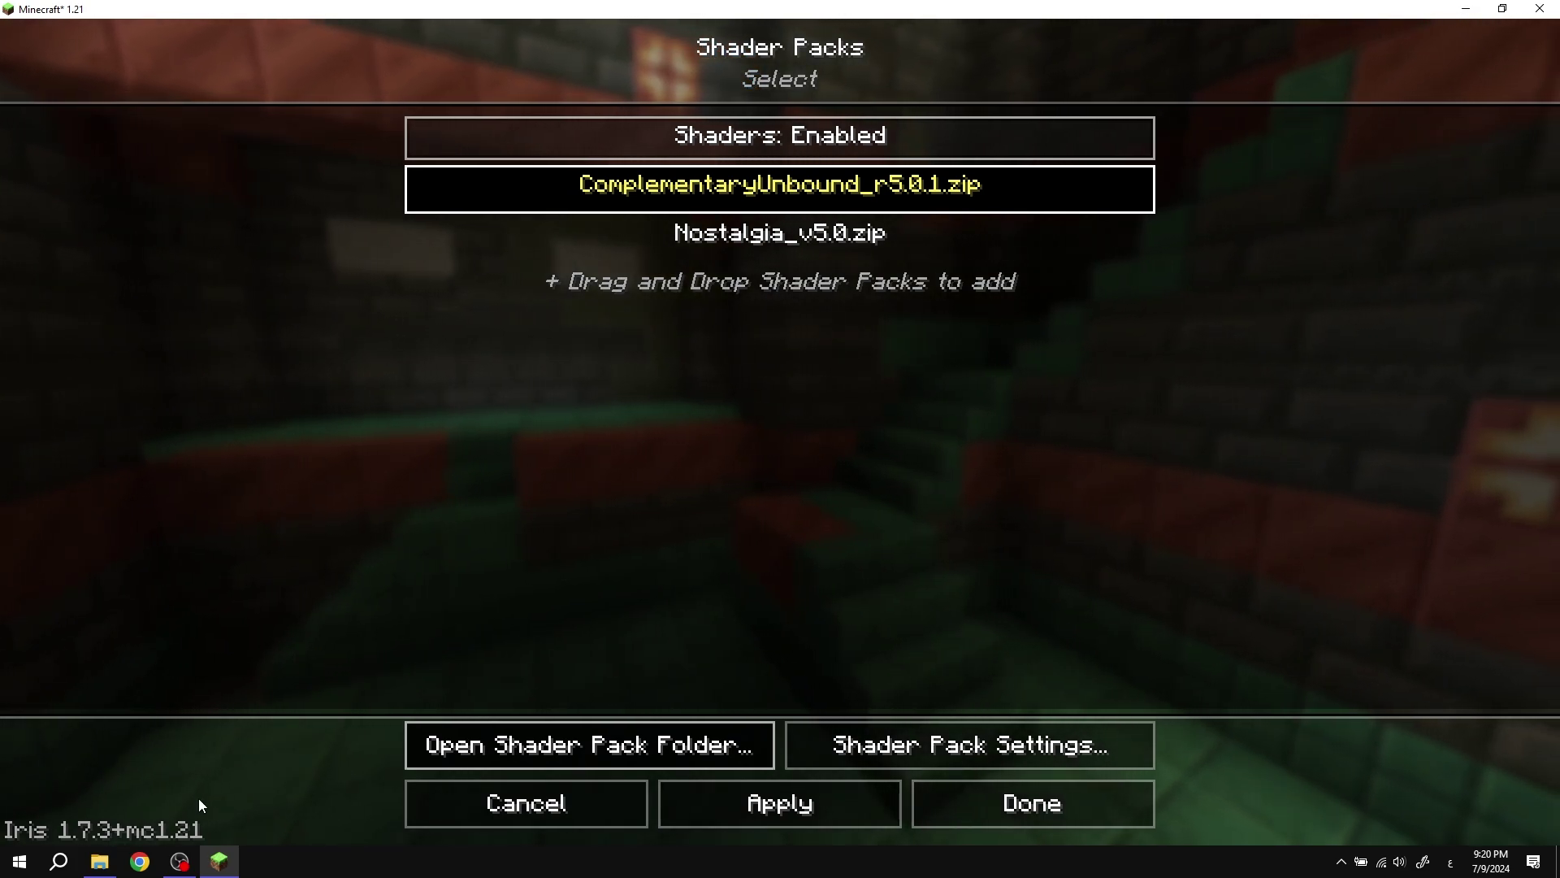
Add ComplementaryReimagined_r5.2.2.zip to the shader packs and make it the active pack.
left_click(1503, 8)
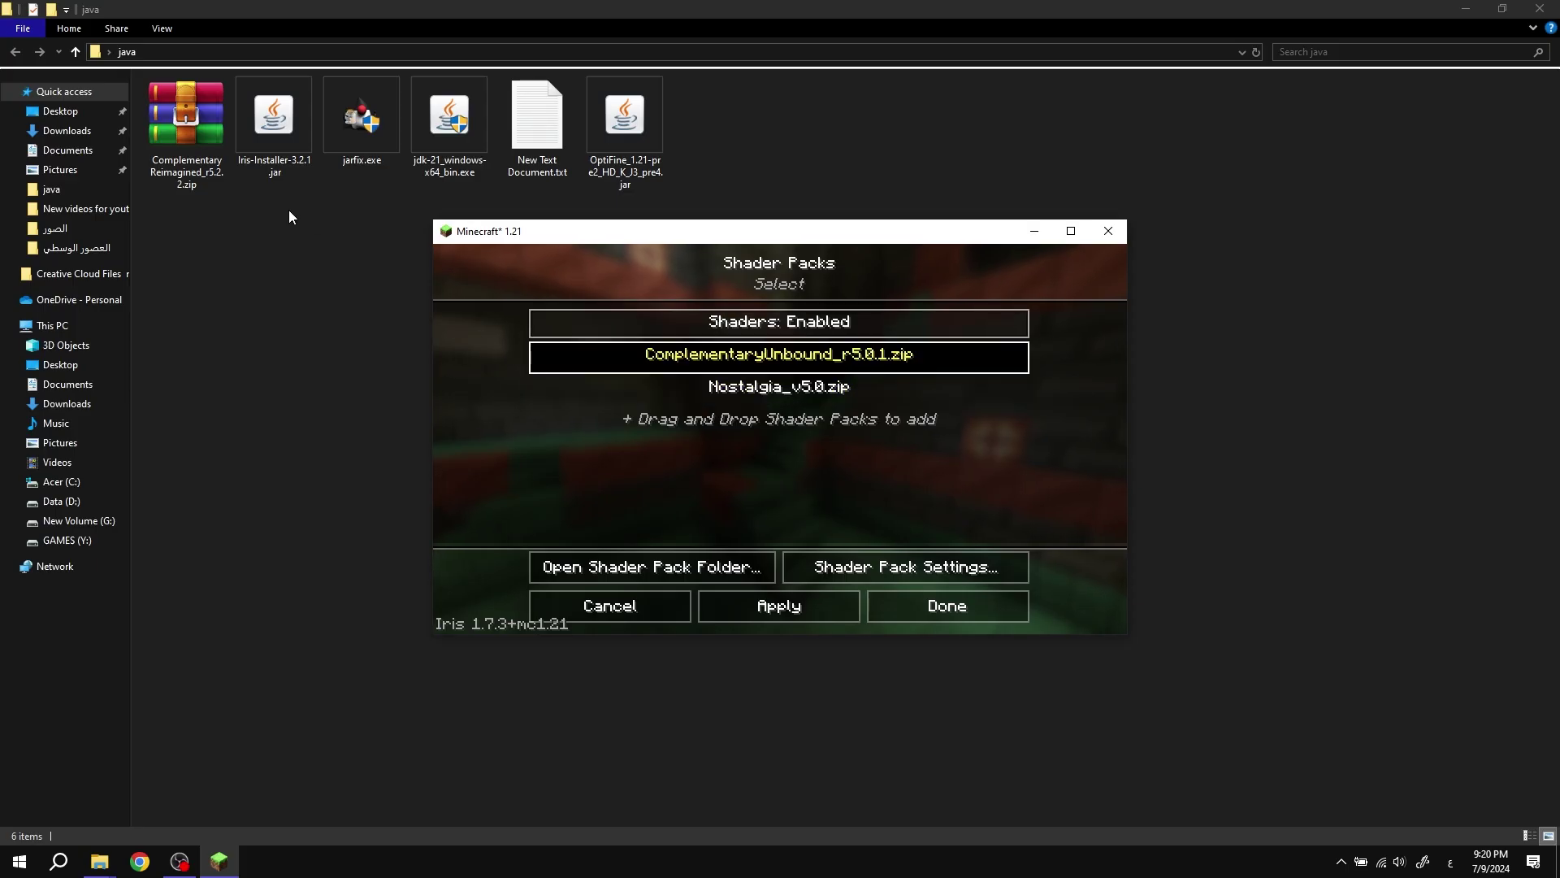
left_click_drag(183, 112, 813, 464)
left_click(805, 358)
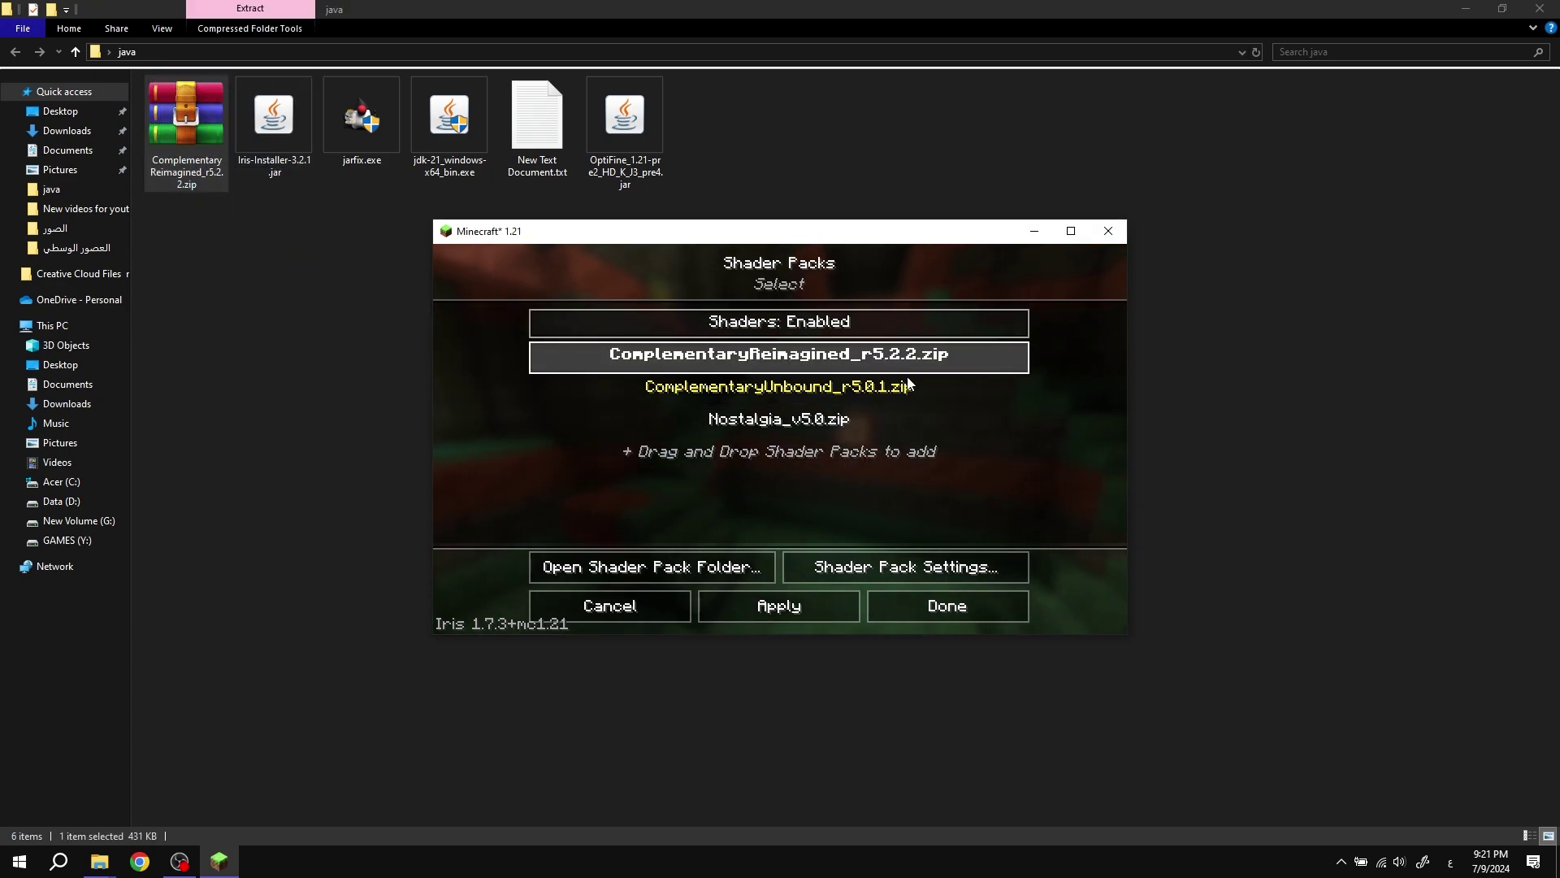
key("Escape")
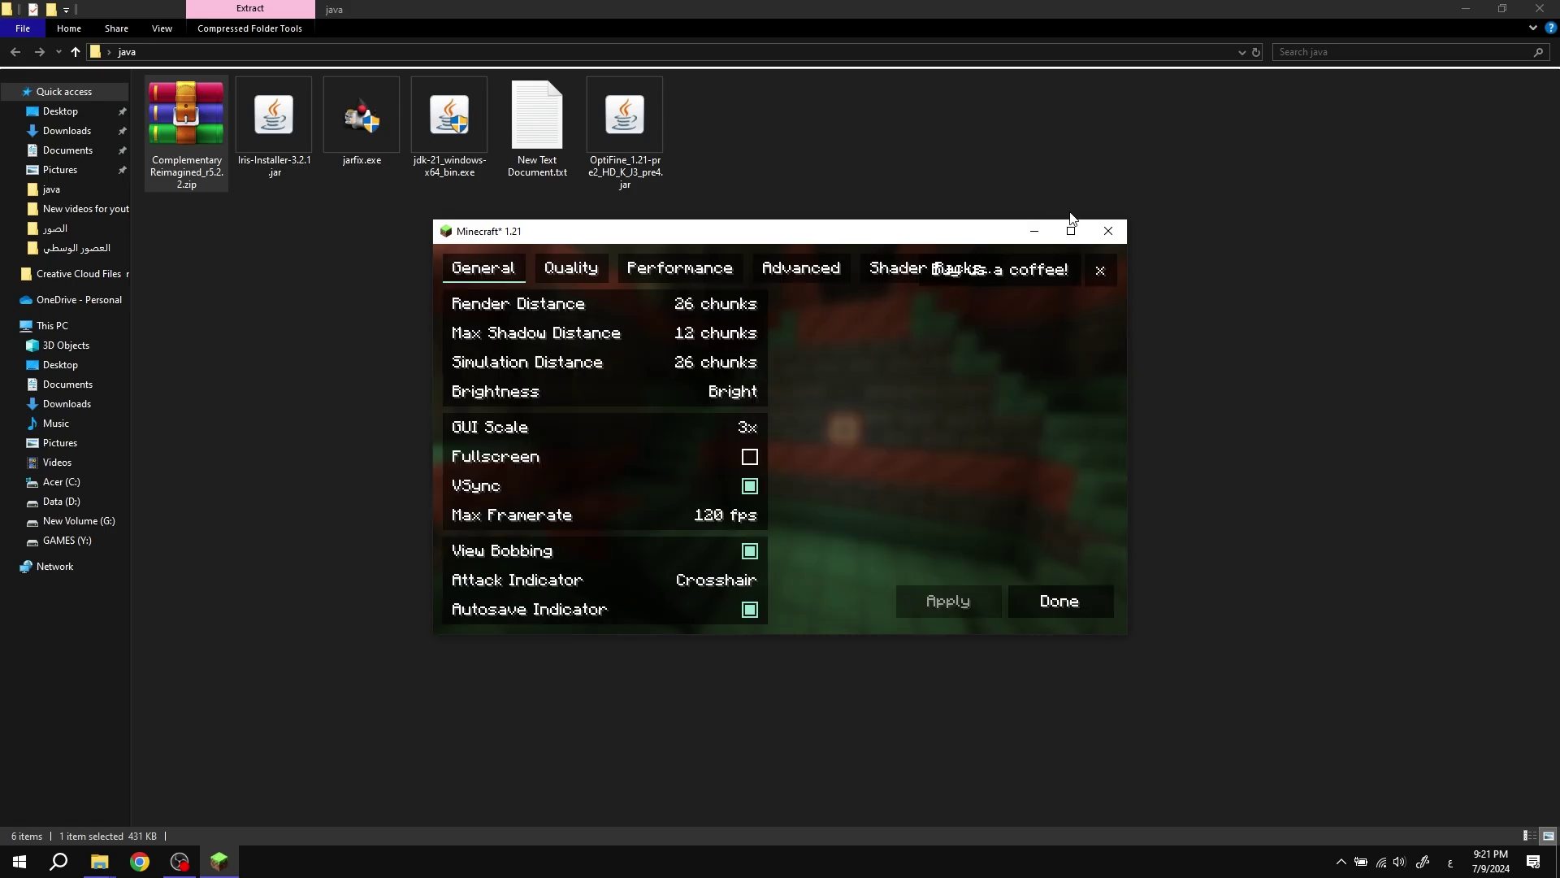
Leave the options screens and load the existing singleplayer world.
left_click(1071, 231)
key("Escape")
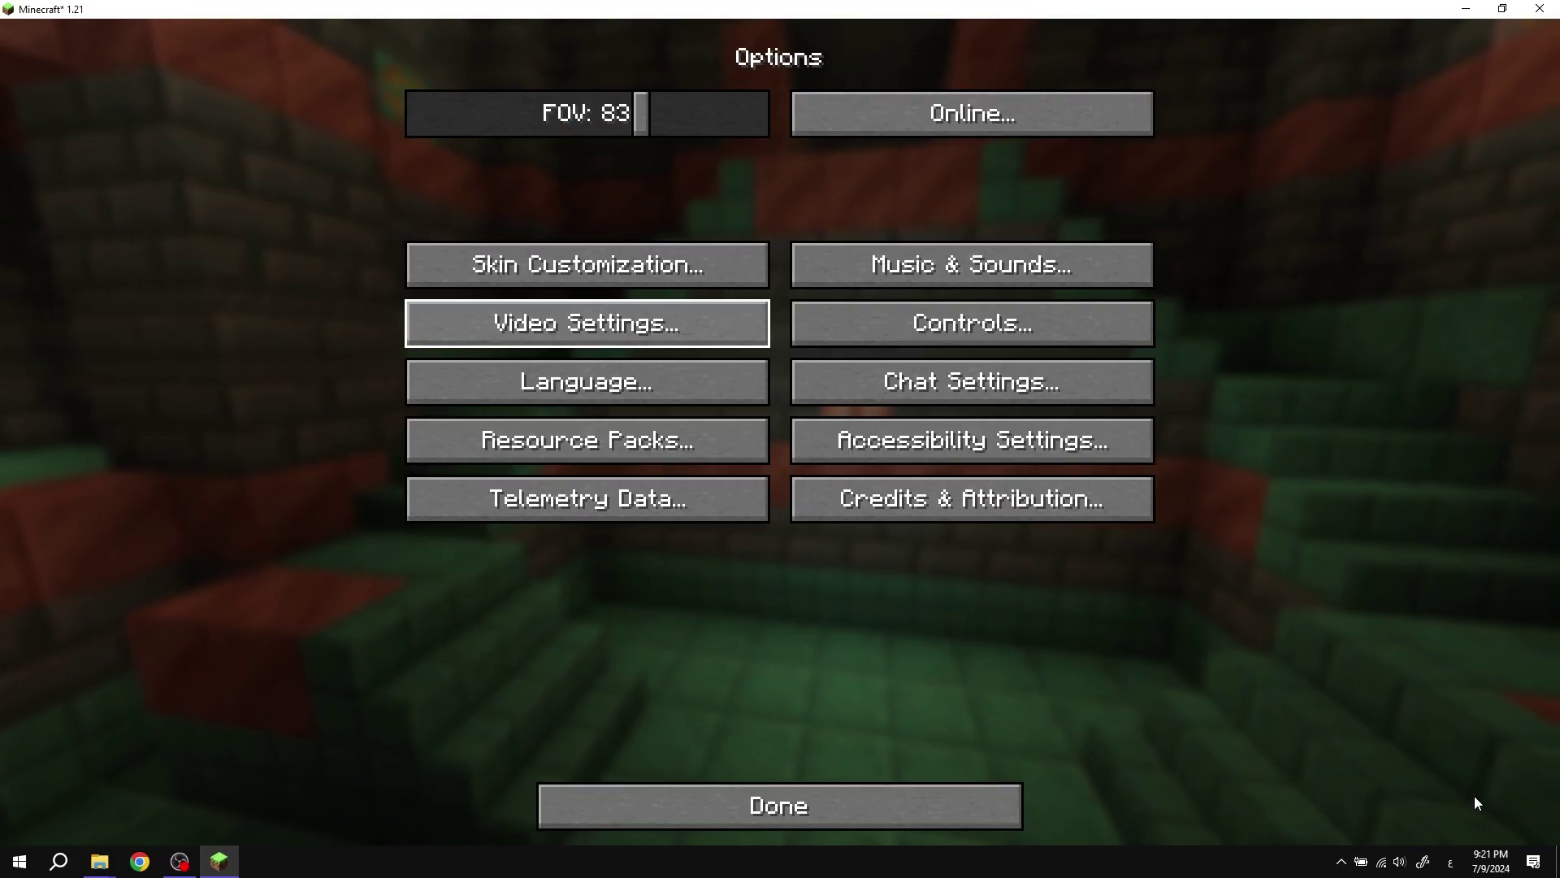
left_click(841, 807)
left_click(780, 359)
left_click(497, 188)
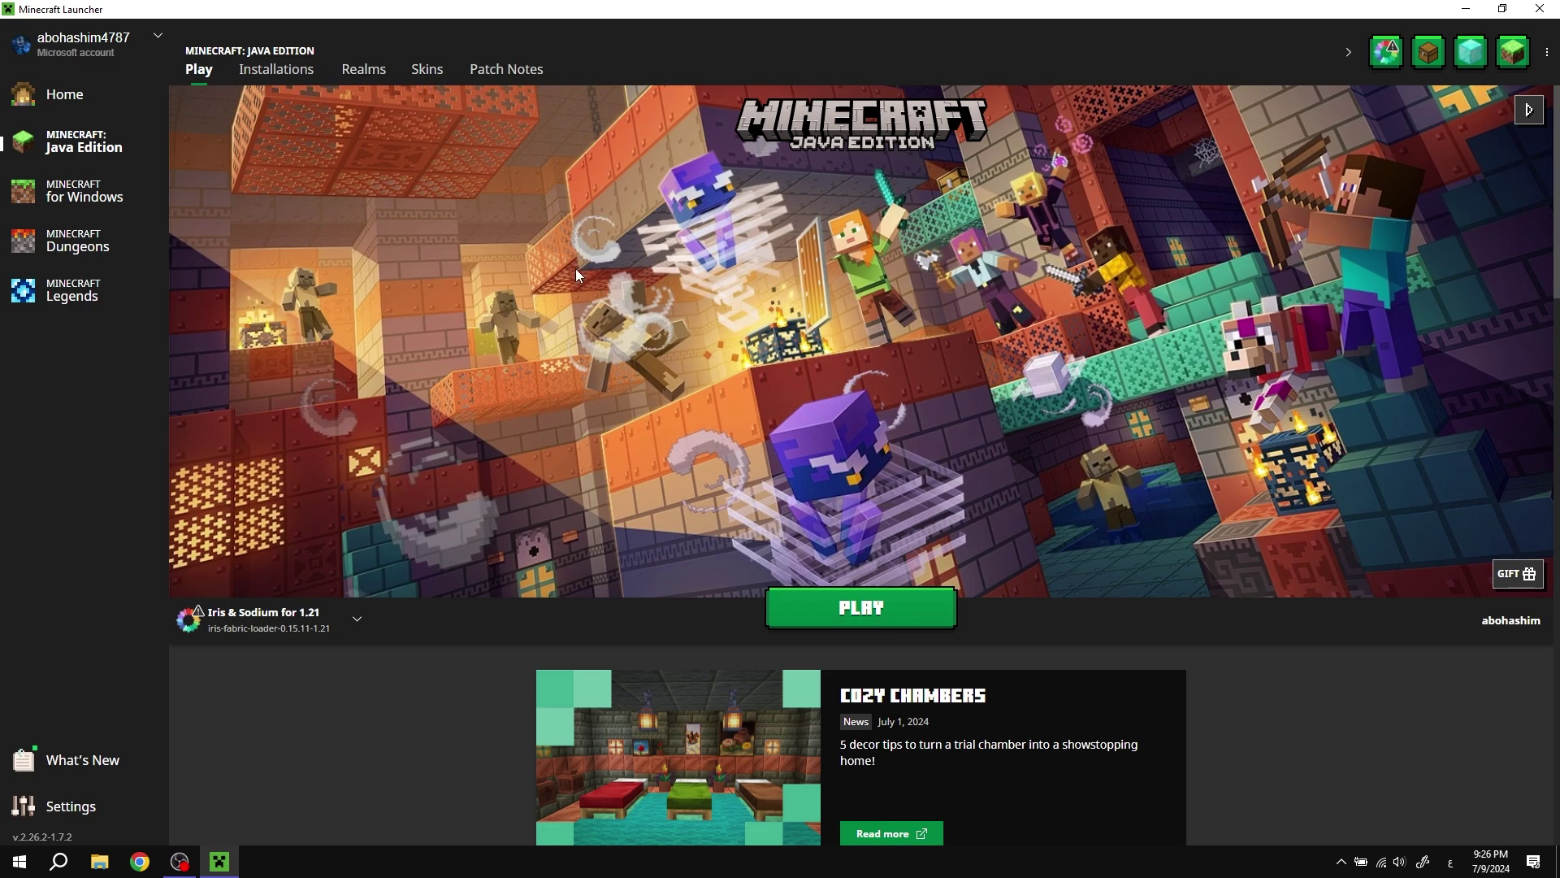
Start a new installation using snapshot 1.21-pre2 as its version.
left_click(321, 69)
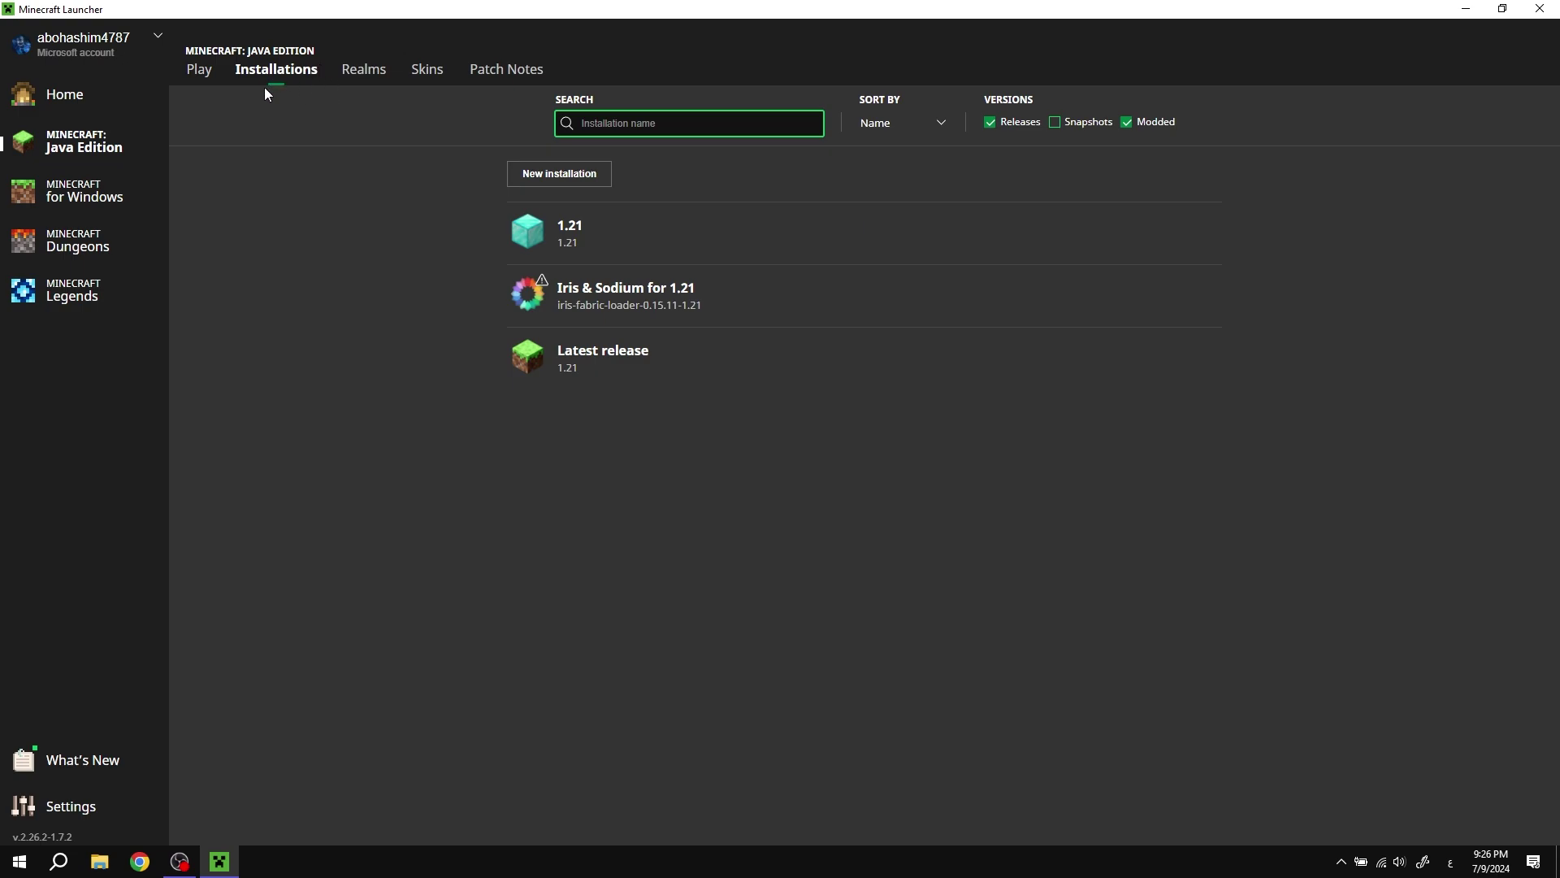
left_click(587, 179)
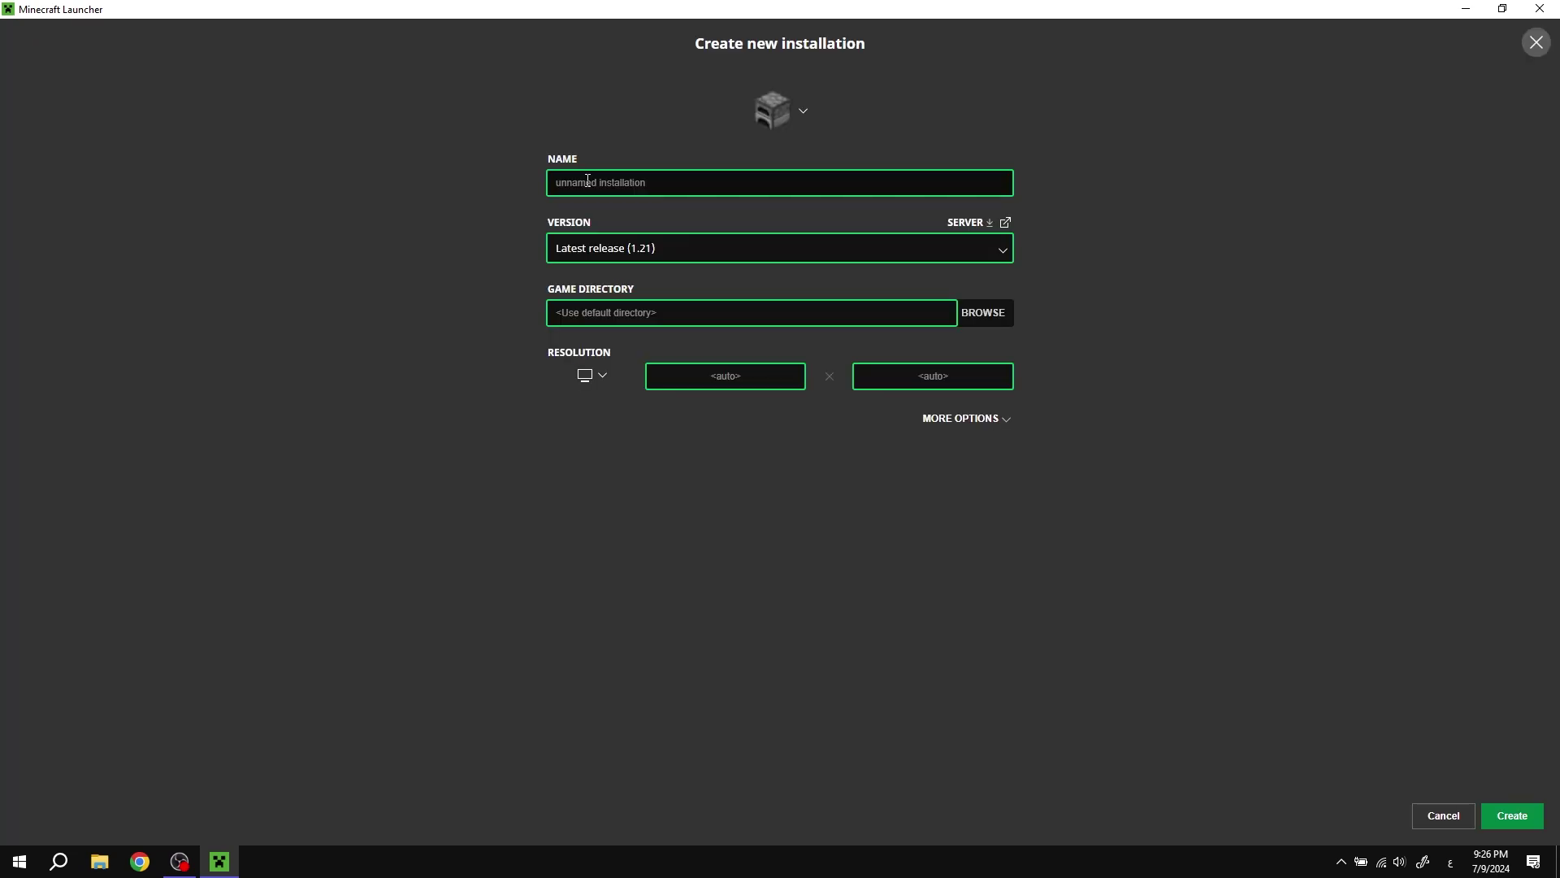
left_click(731, 245)
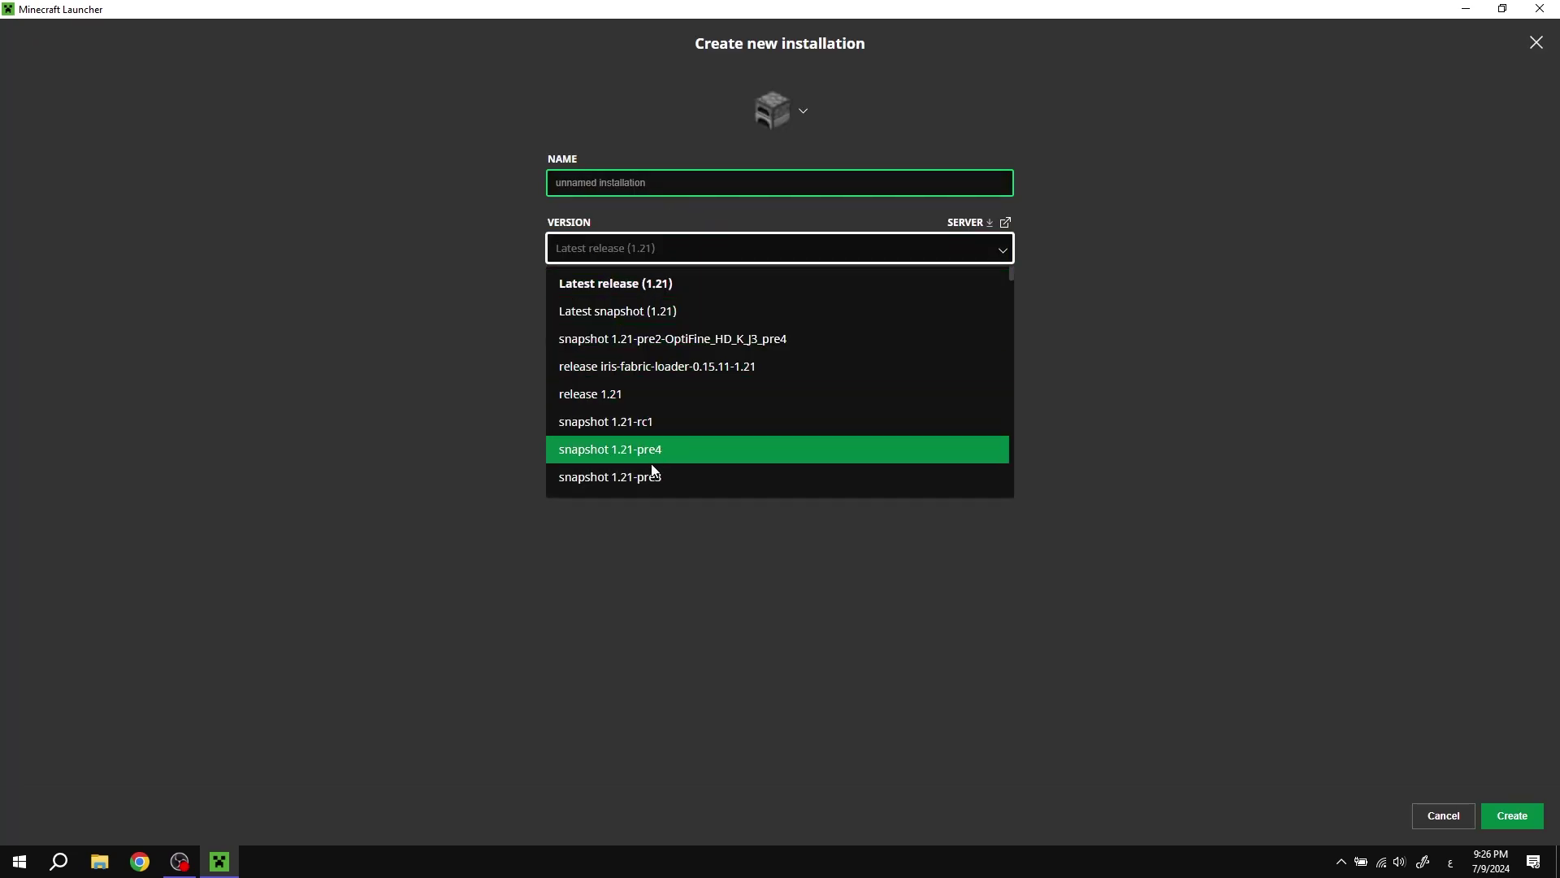
scroll(682, 399, "down", 1)
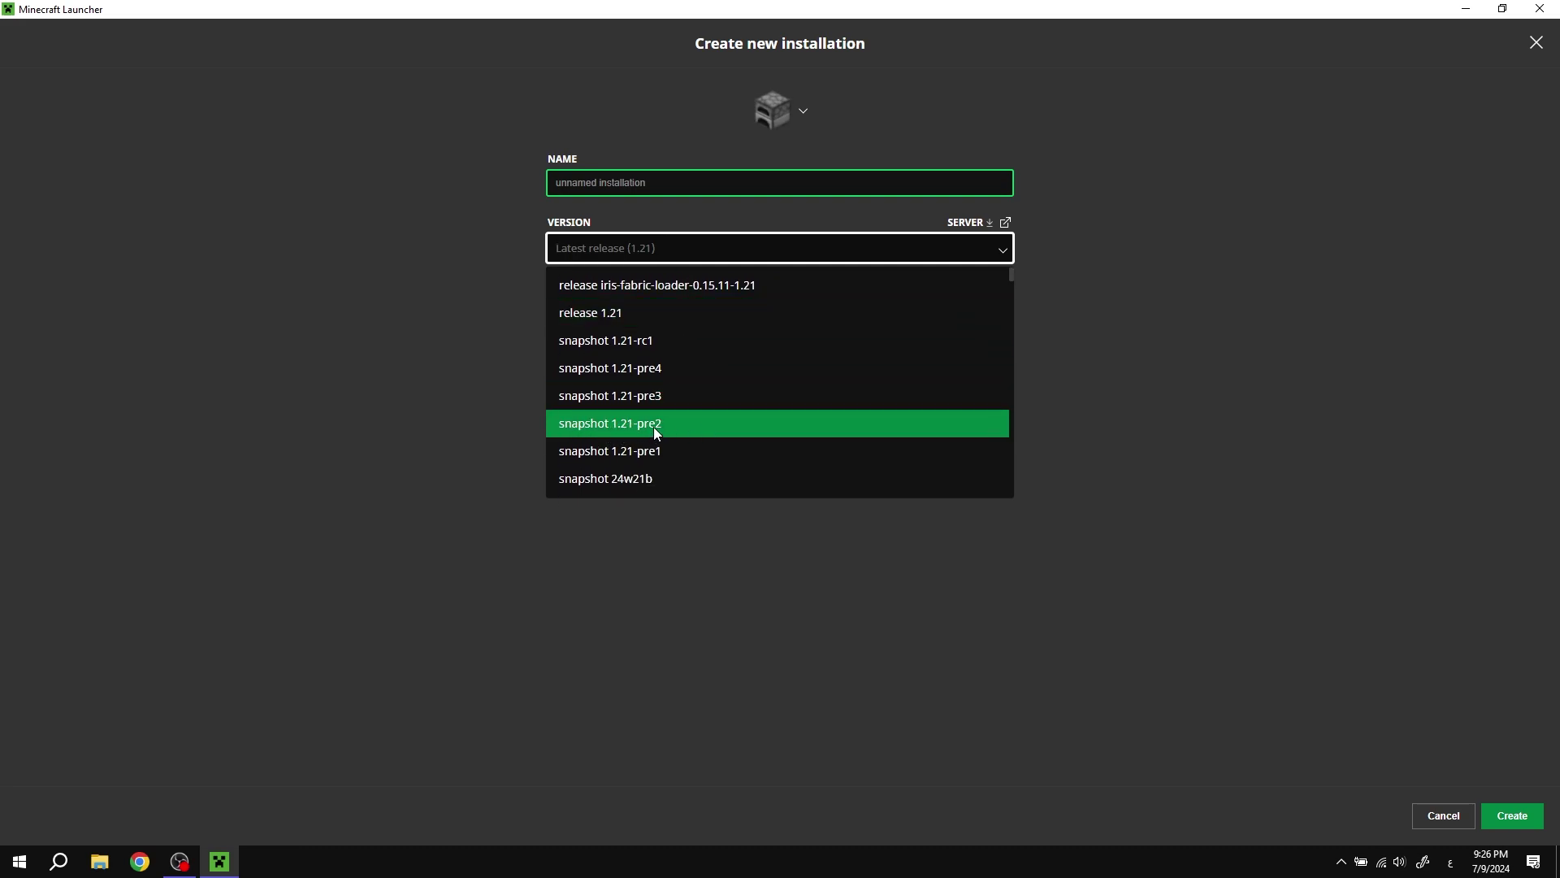
left_click(655, 424)
Name the installation, give it a block icon, create it, and launch it.
left_click(683, 185)
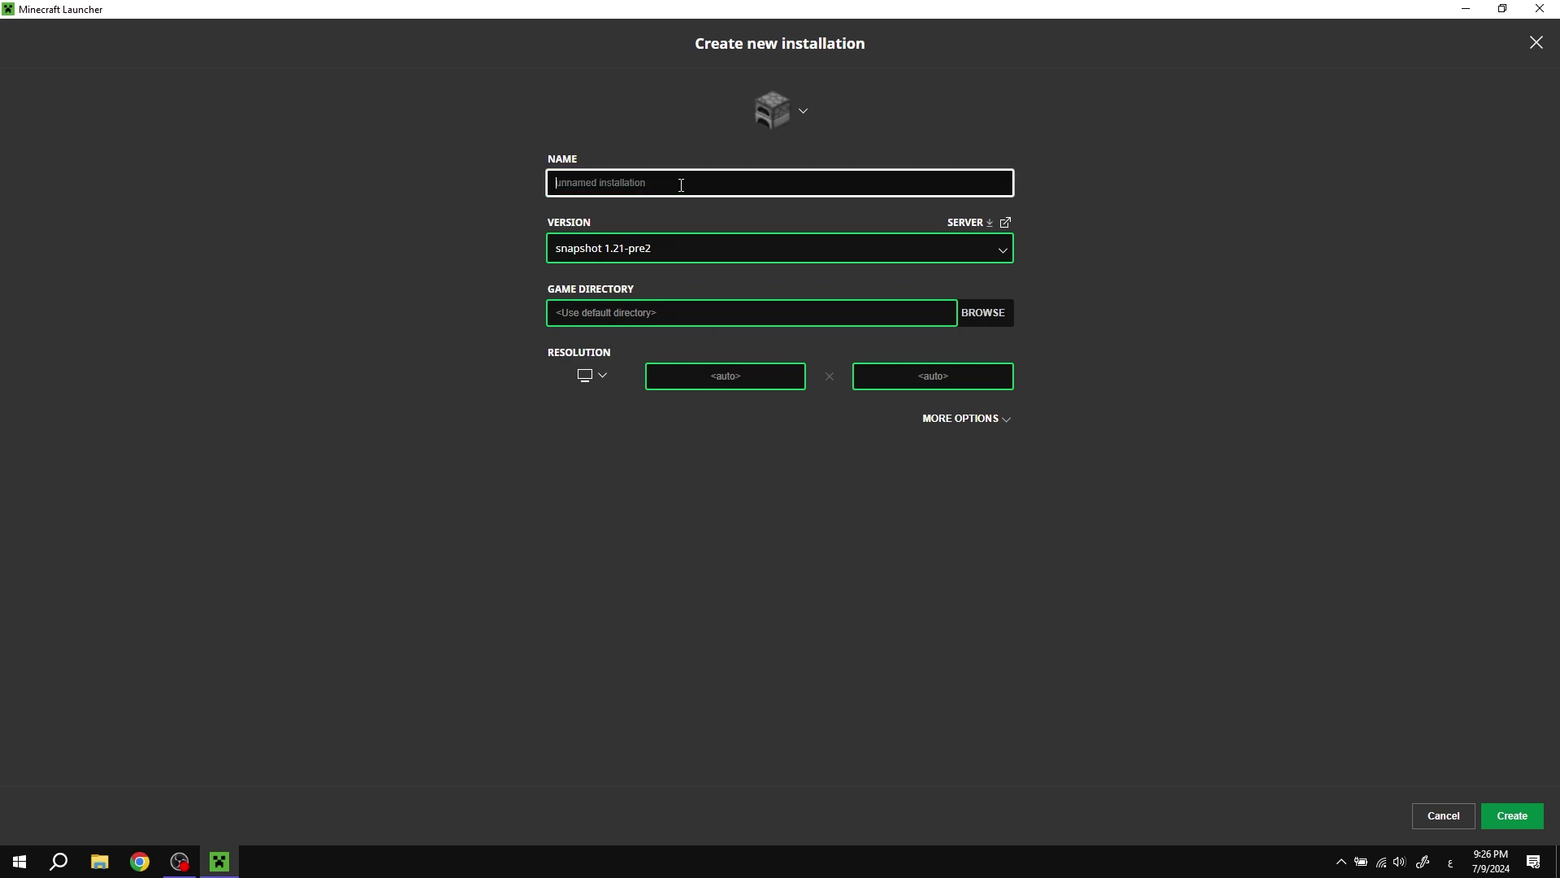
type("t")
left_click(749, 133)
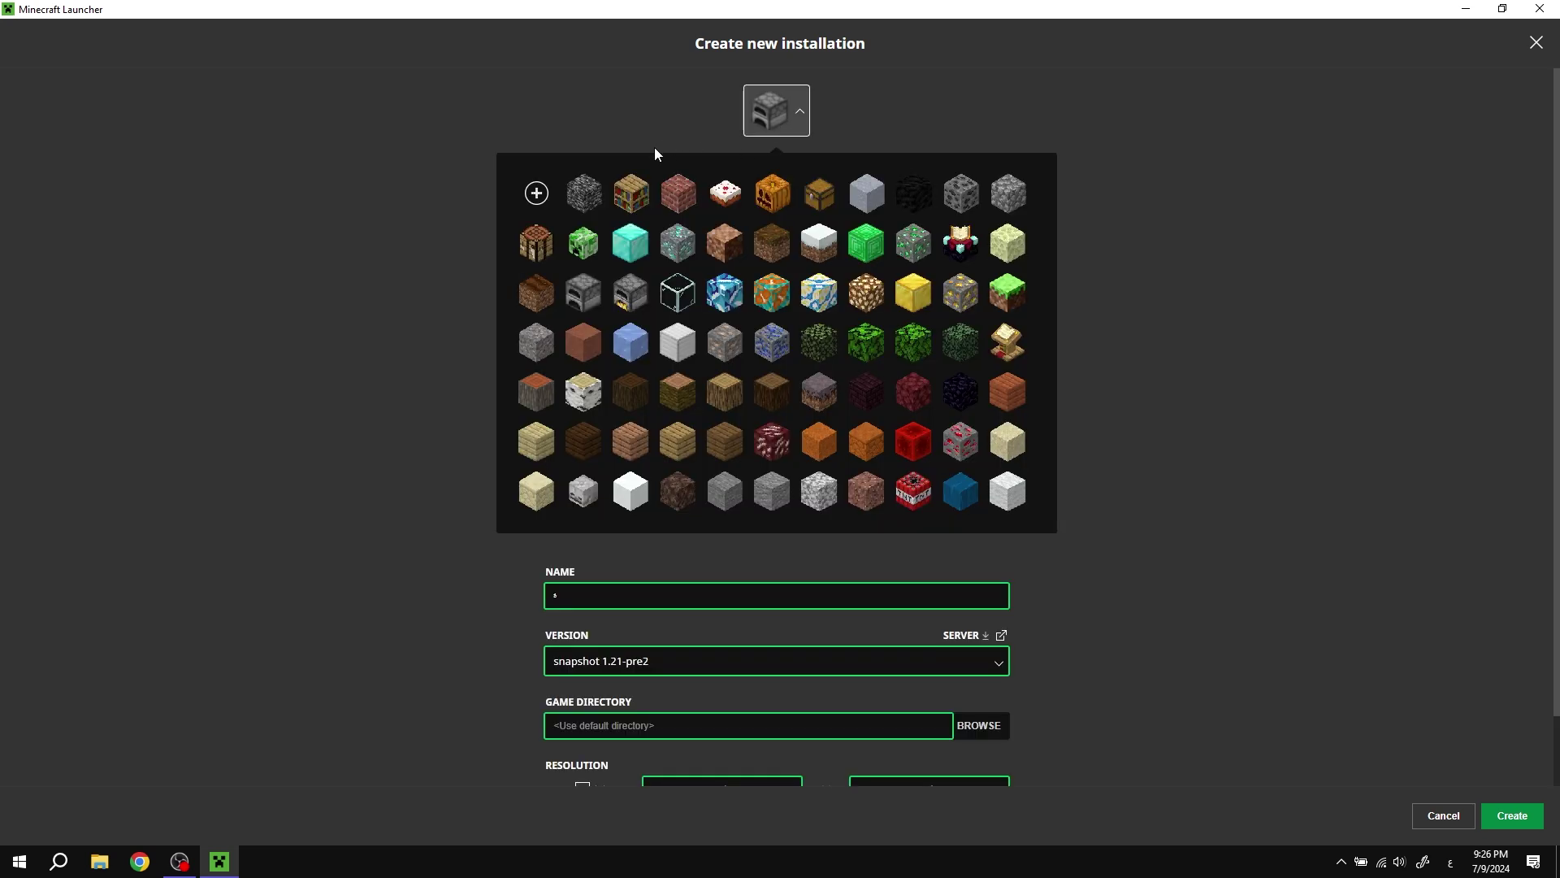
left_click(585, 192)
left_click(1531, 817)
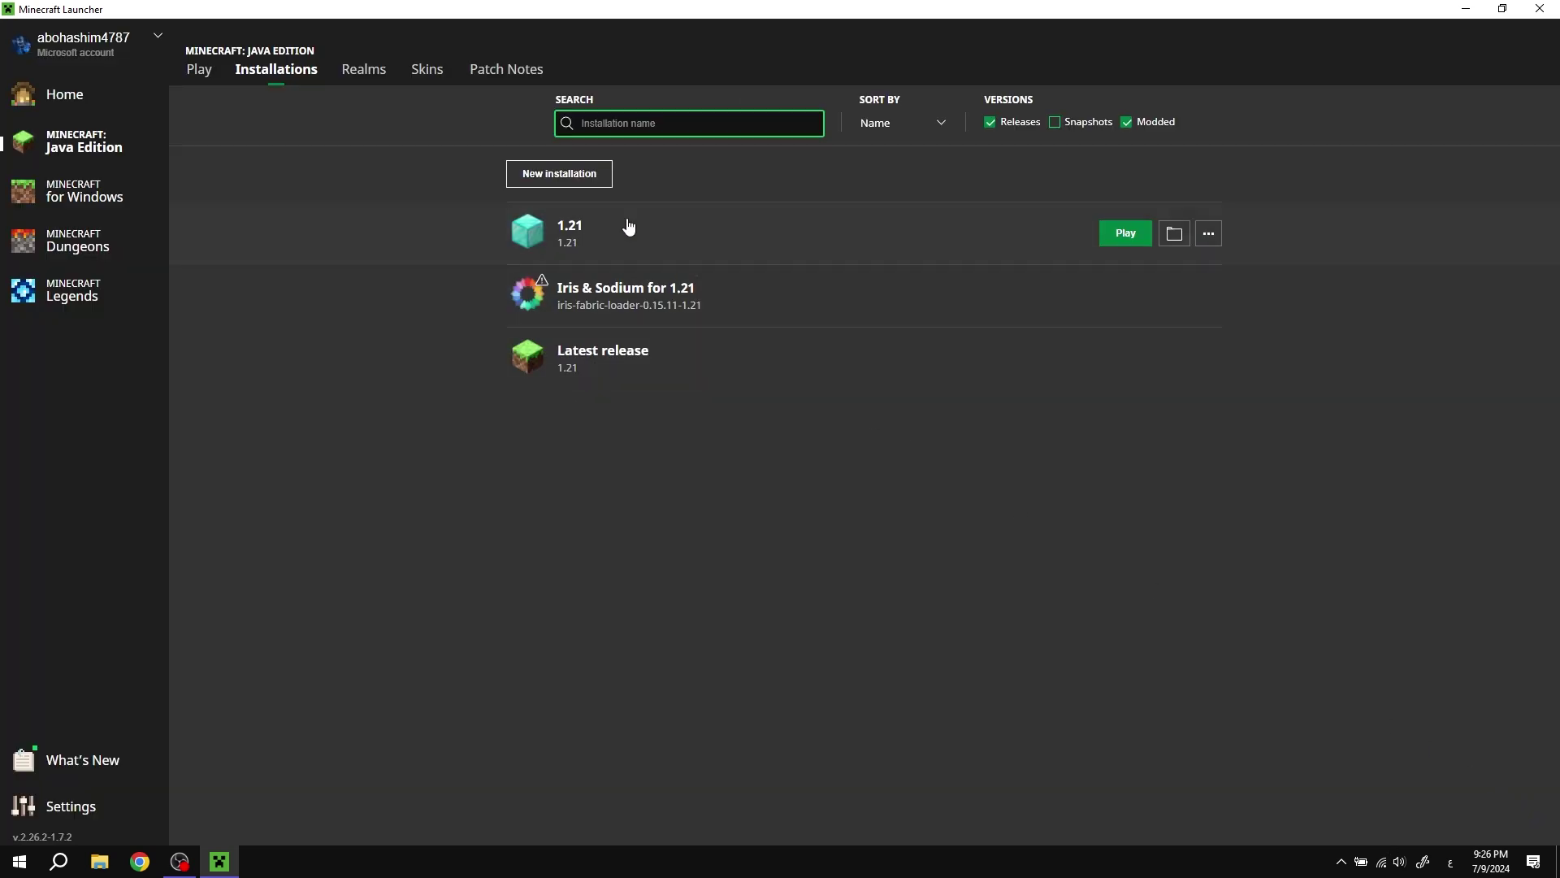
left_click(1125, 233)
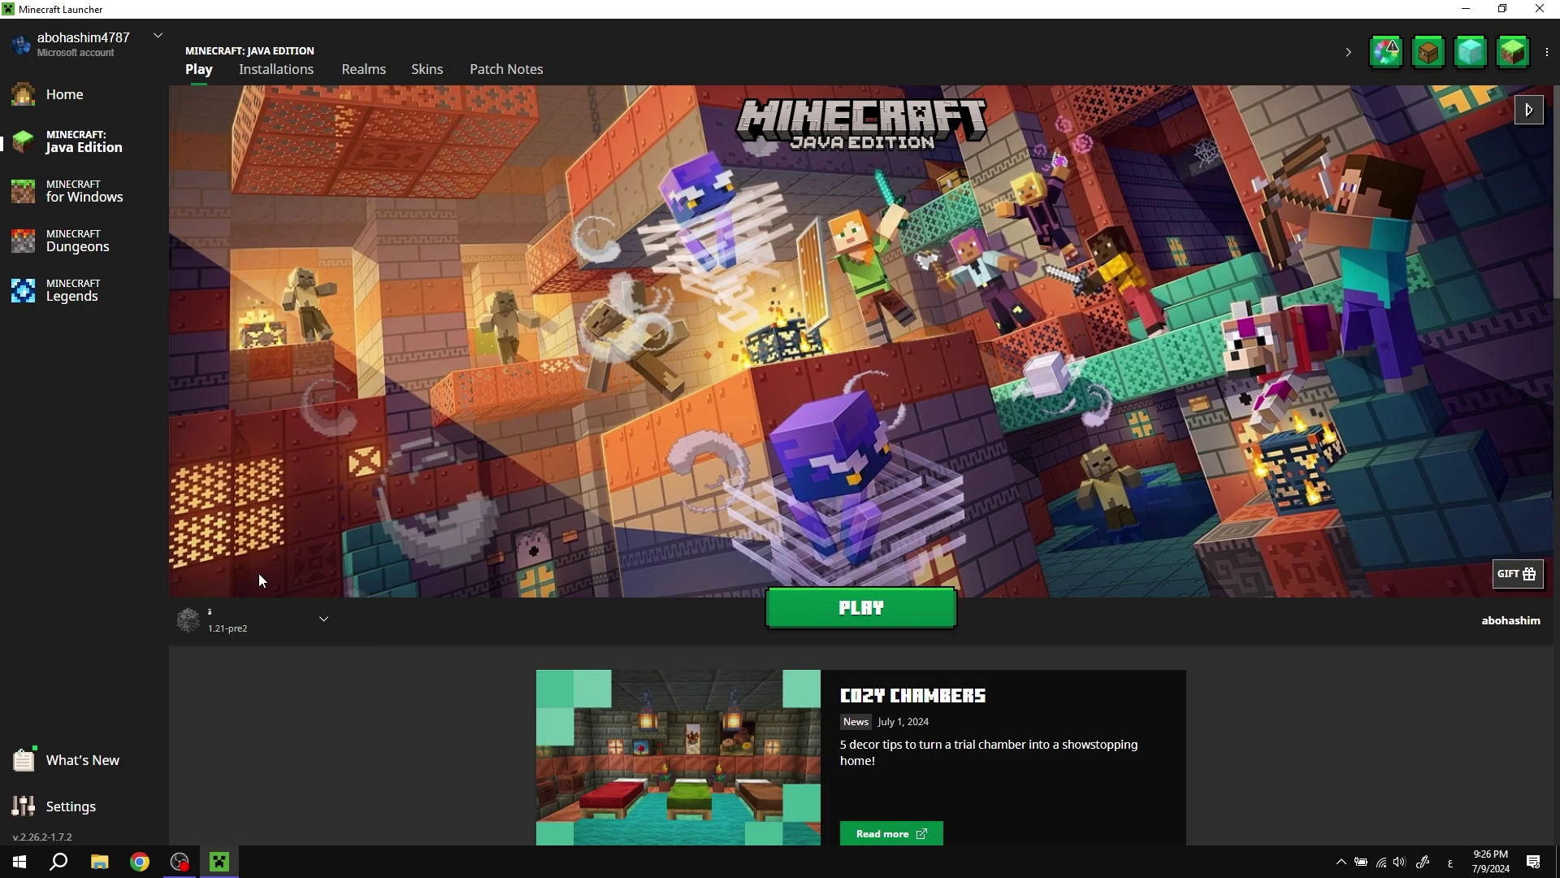
left_click(898, 620)
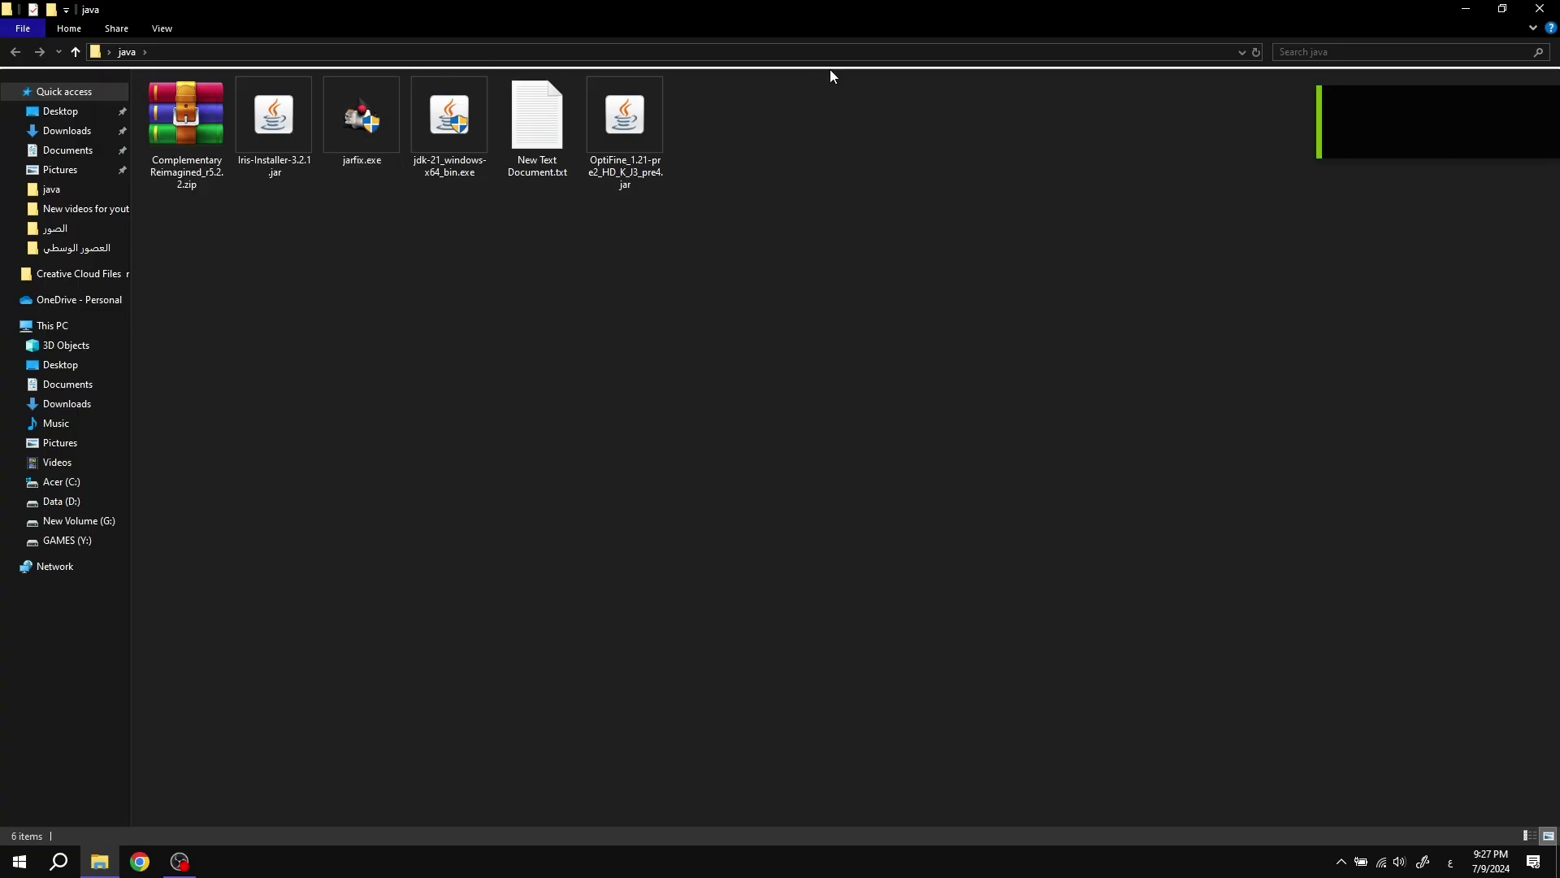
Run the OptiFine jar and install OptiFine HD Kai J3 pre4, accepting the unofficial-build warning.
double_click(624, 122)
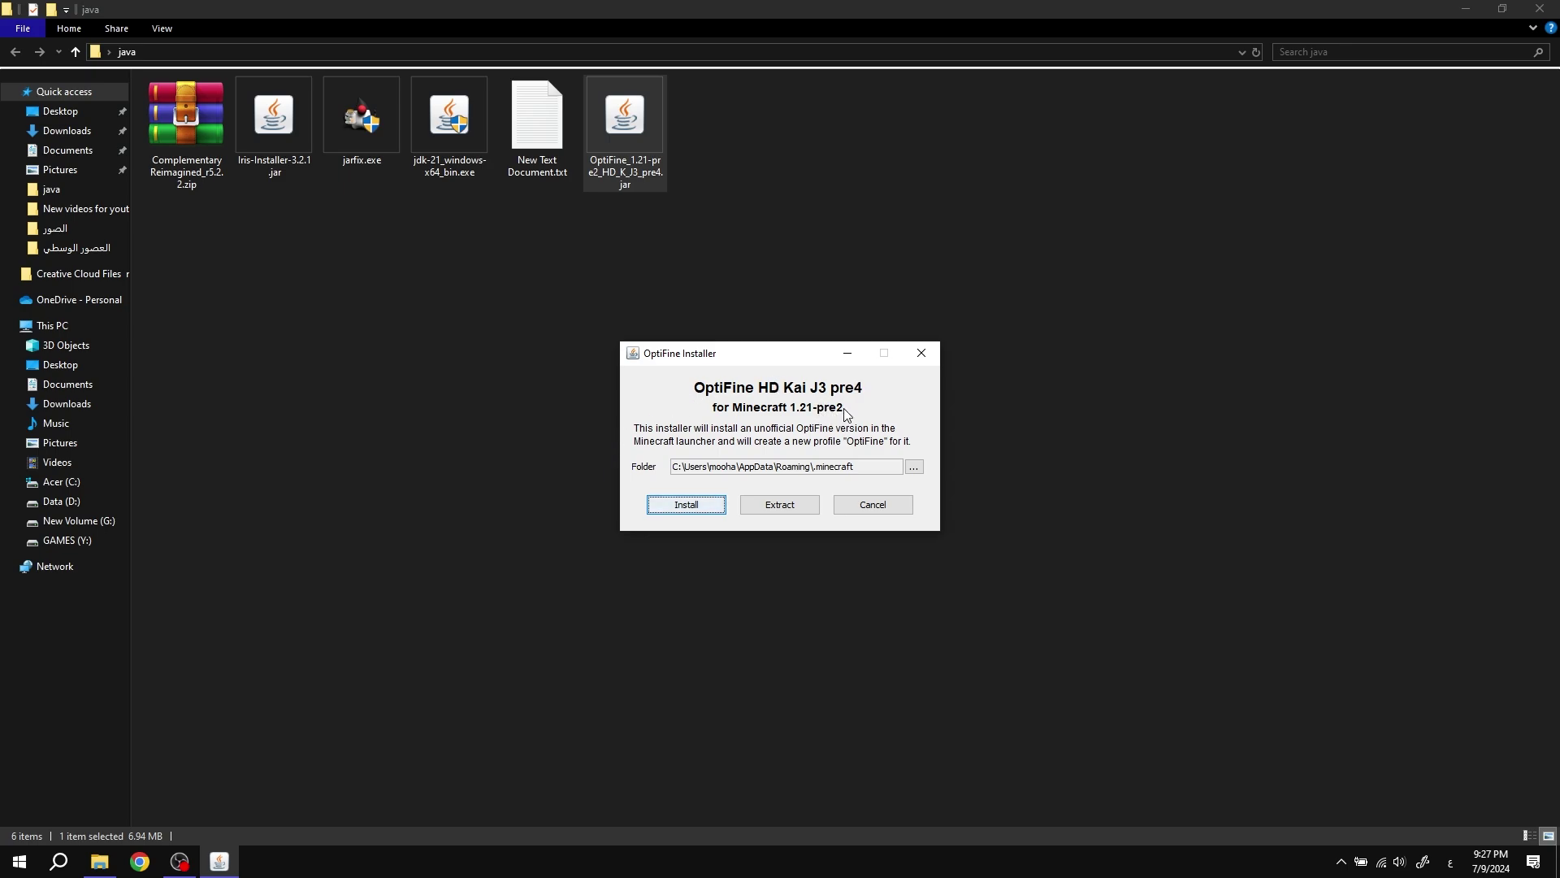
left_click(699, 505)
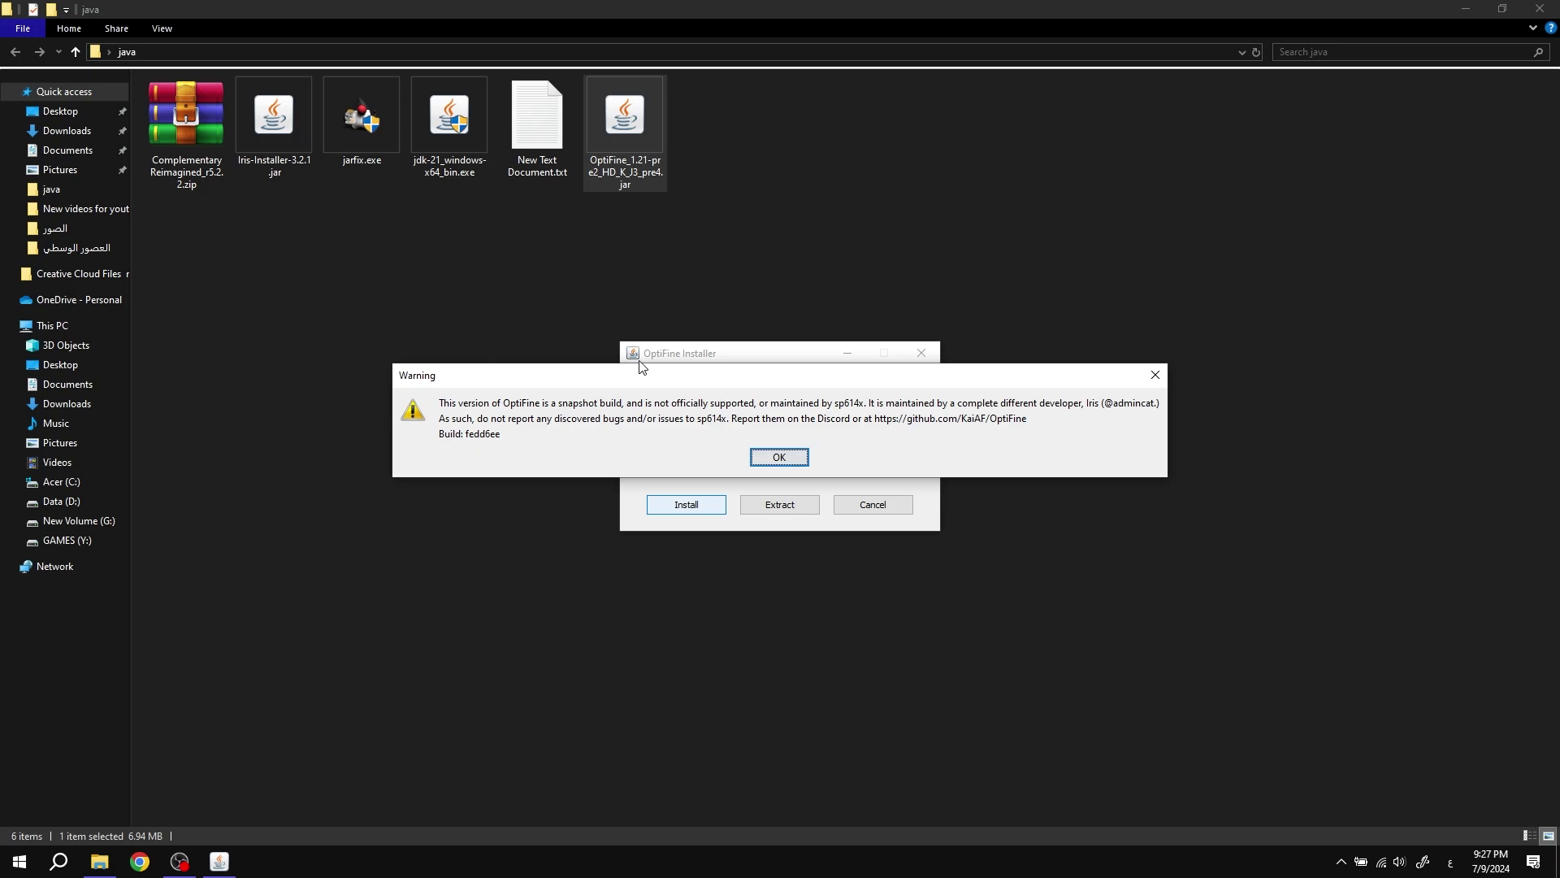
left_click(768, 460)
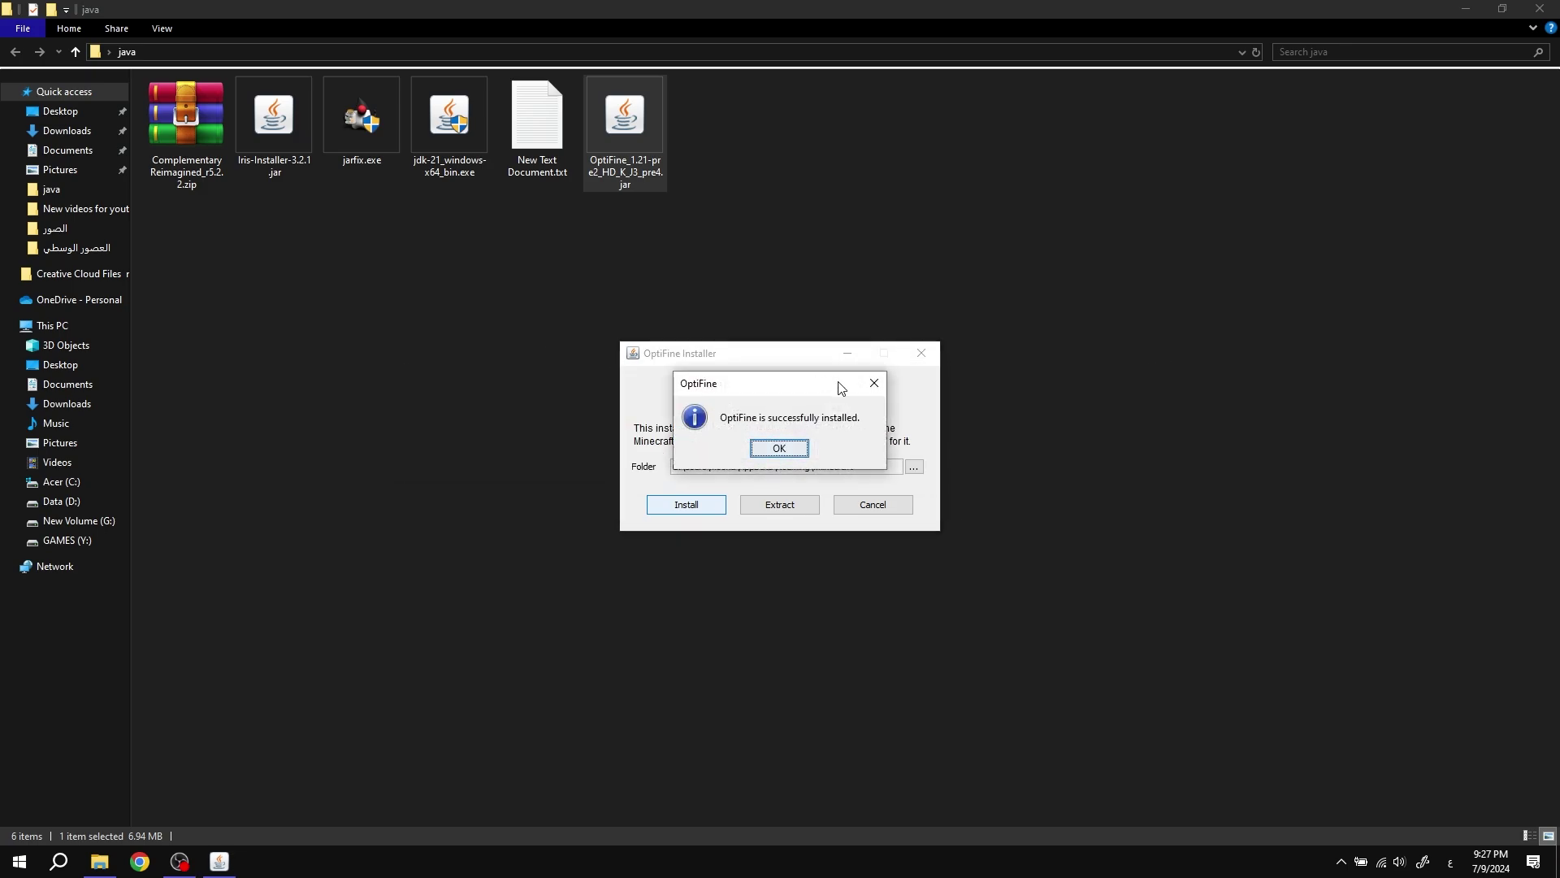
left_click(792, 449)
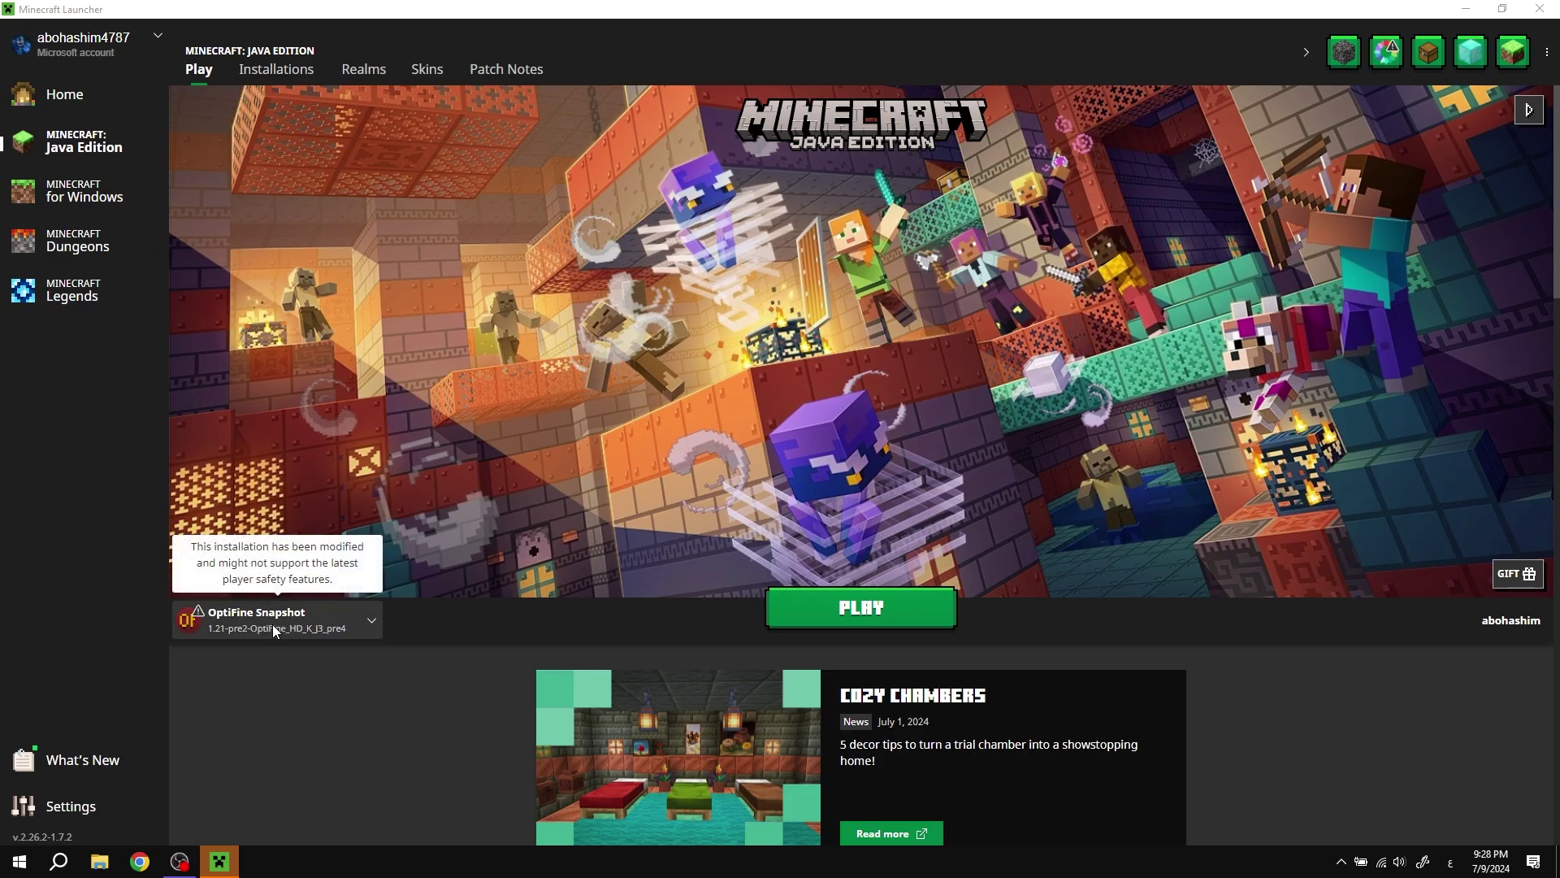
Launch the OptiFine Snapshot installation and create a new singleplayer world.
left_click(837, 603)
left_click(954, 524)
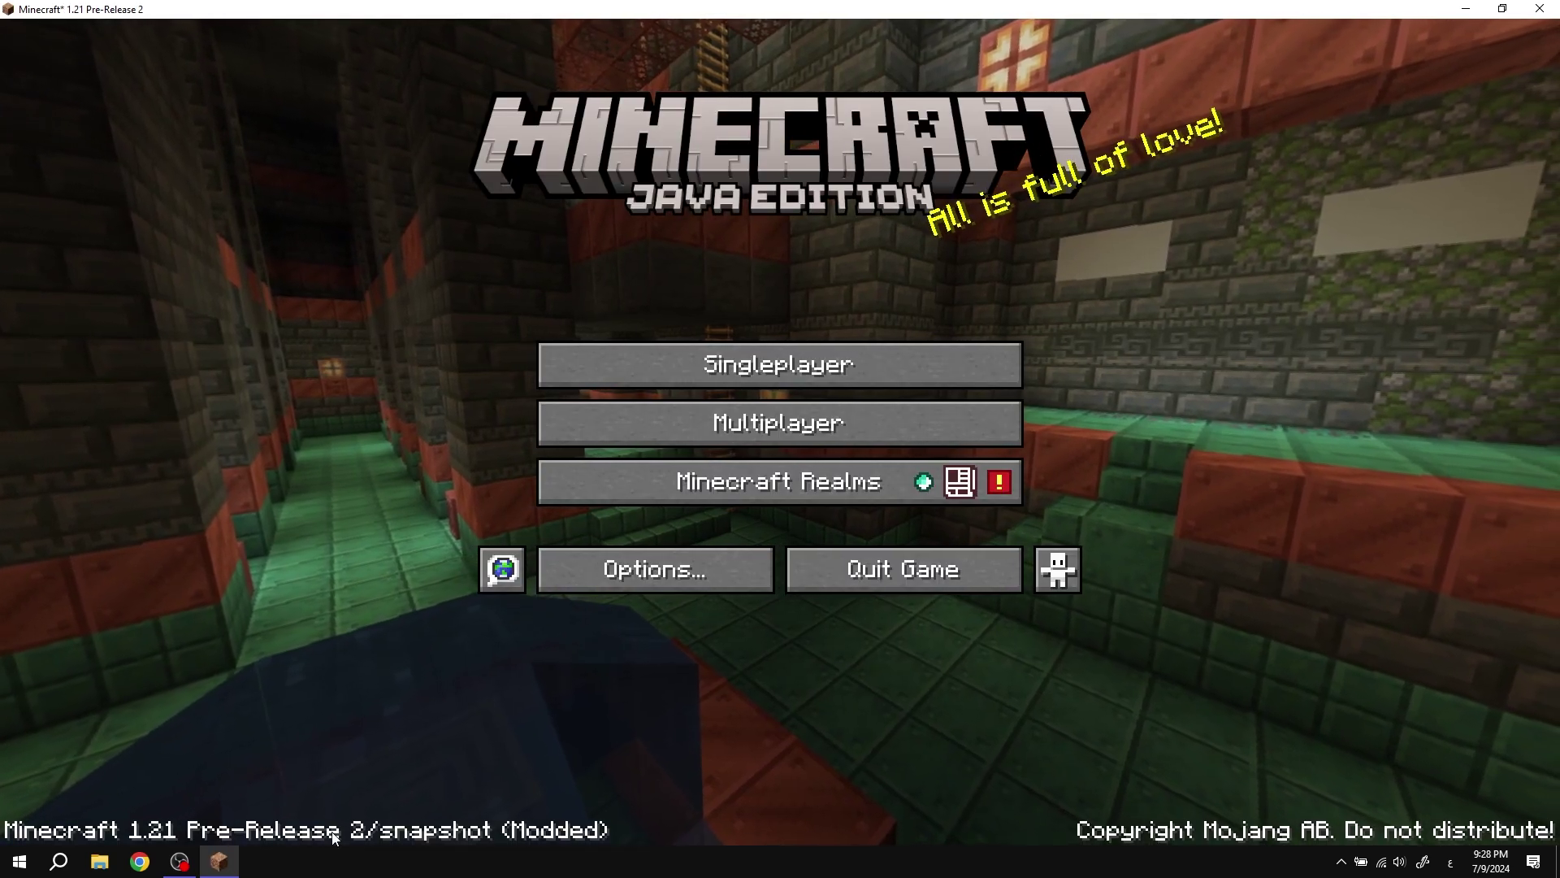
left_click(788, 346)
left_click(523, 190)
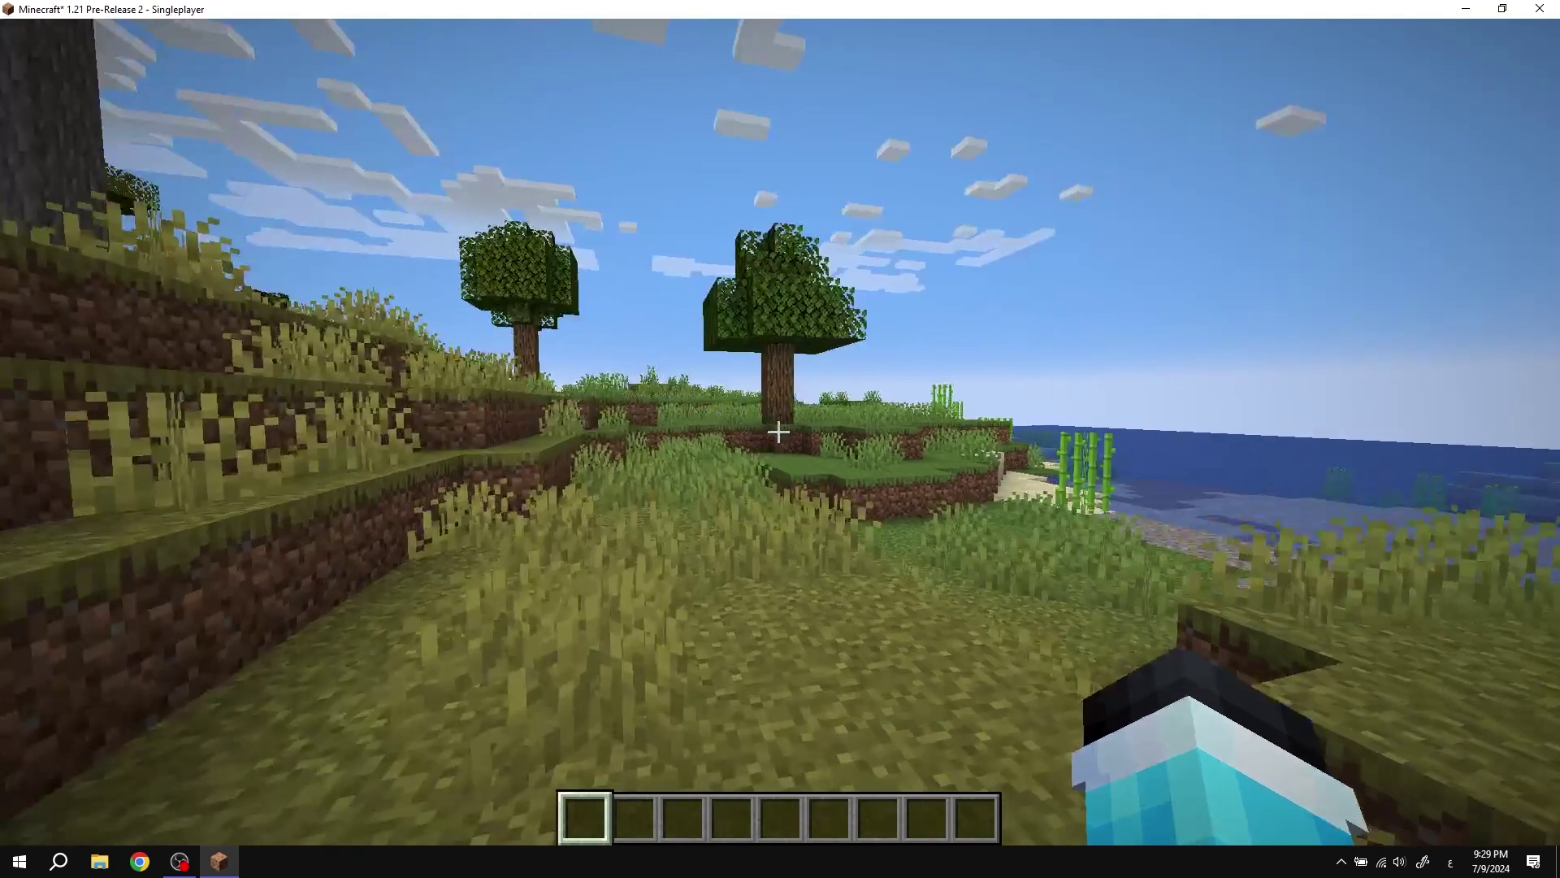
In the world, view the character from the front, show the F3 debug overlay, and return to first person.
key("F5")
key("F5")
key("w")
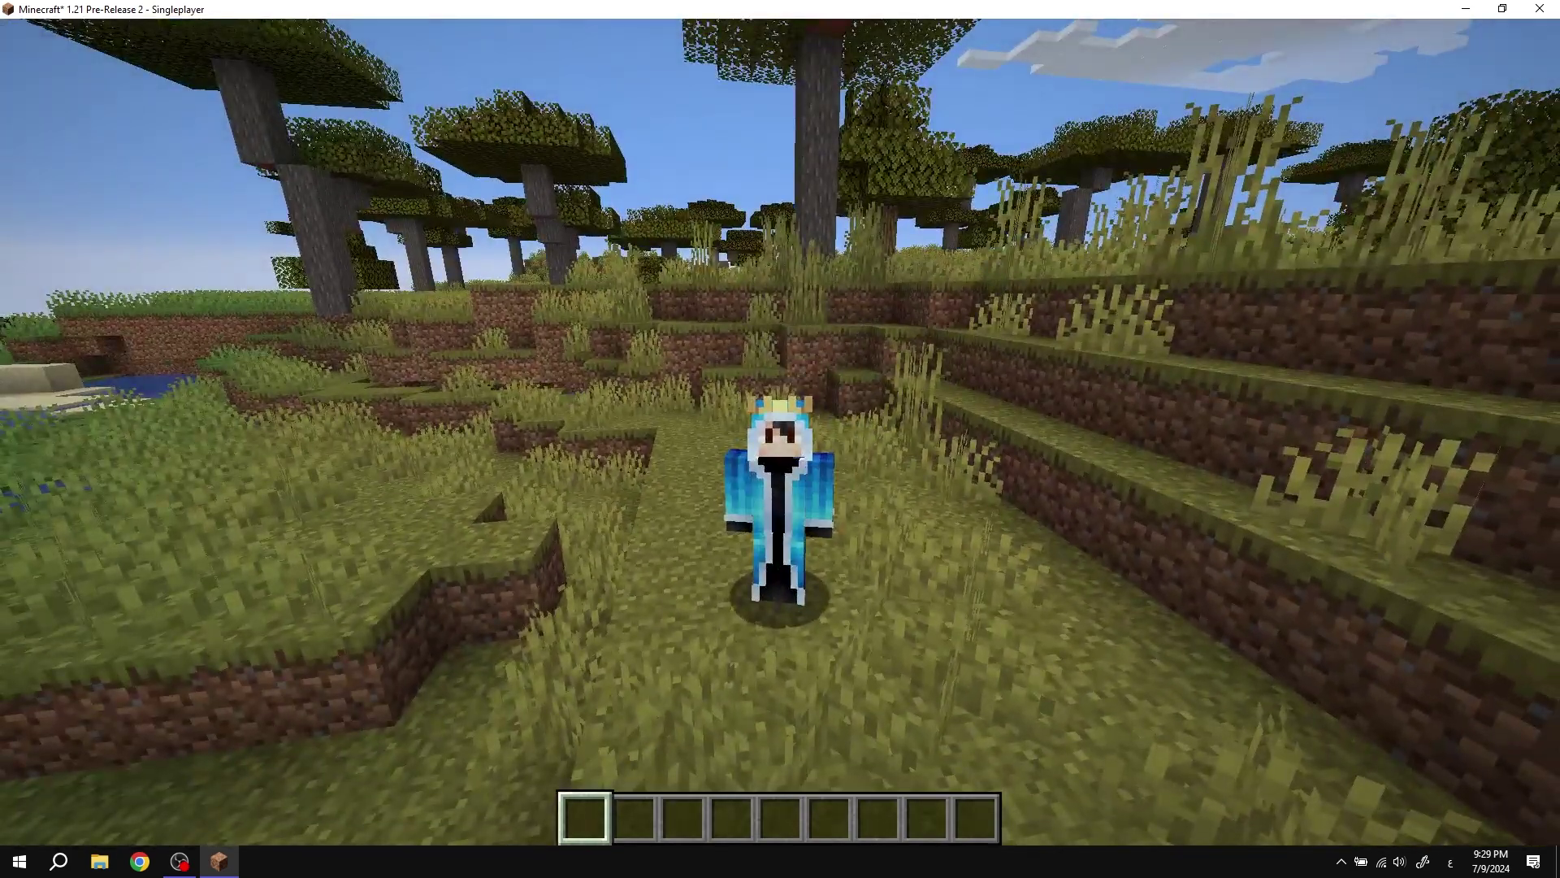
key("F3")
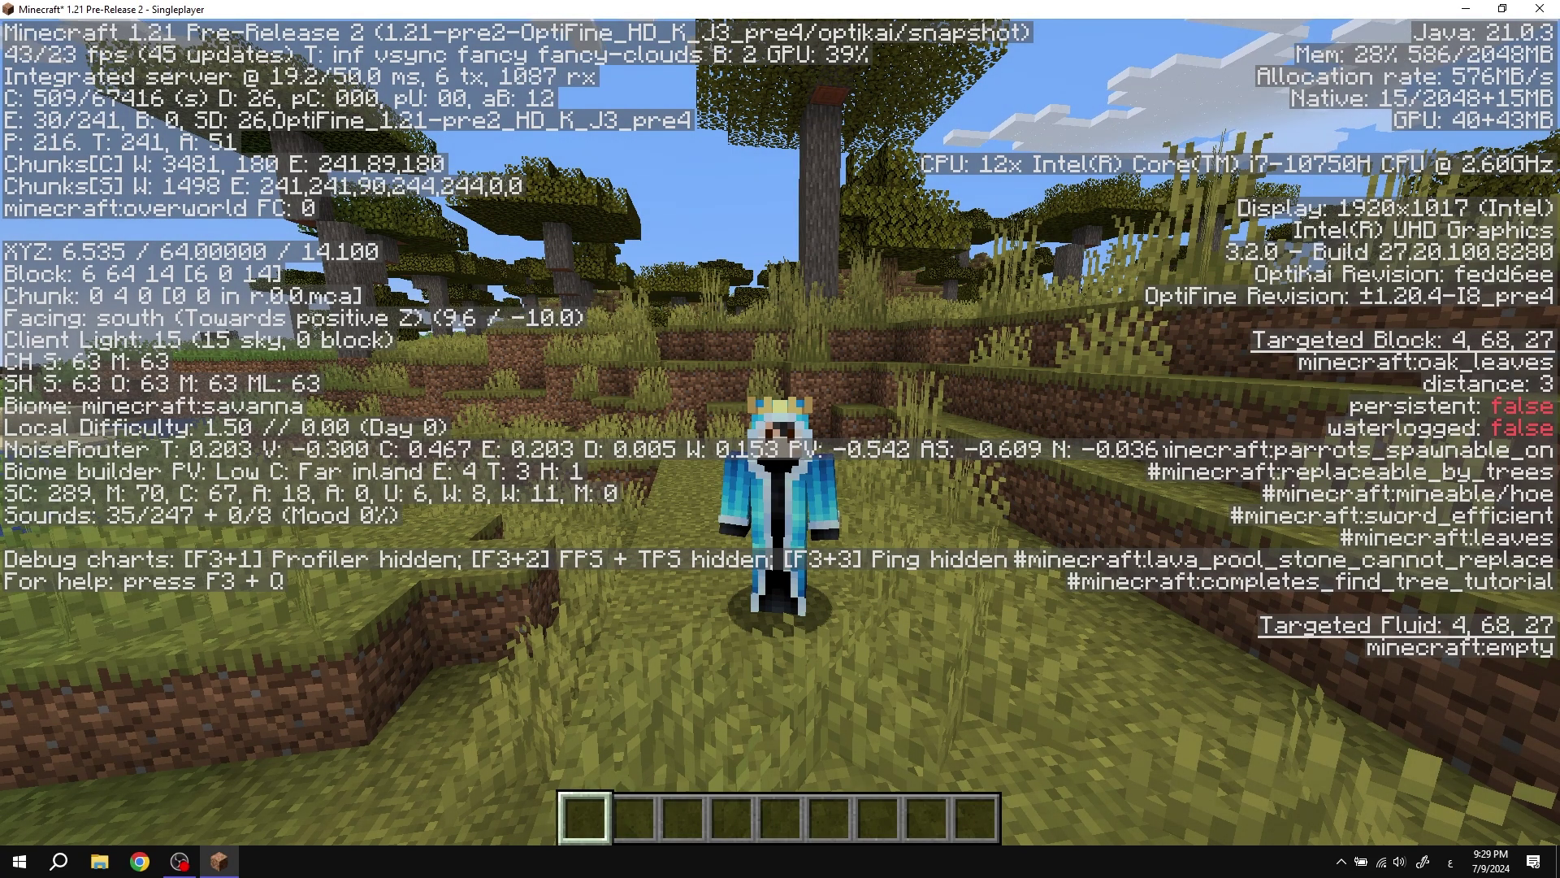
key("F5")
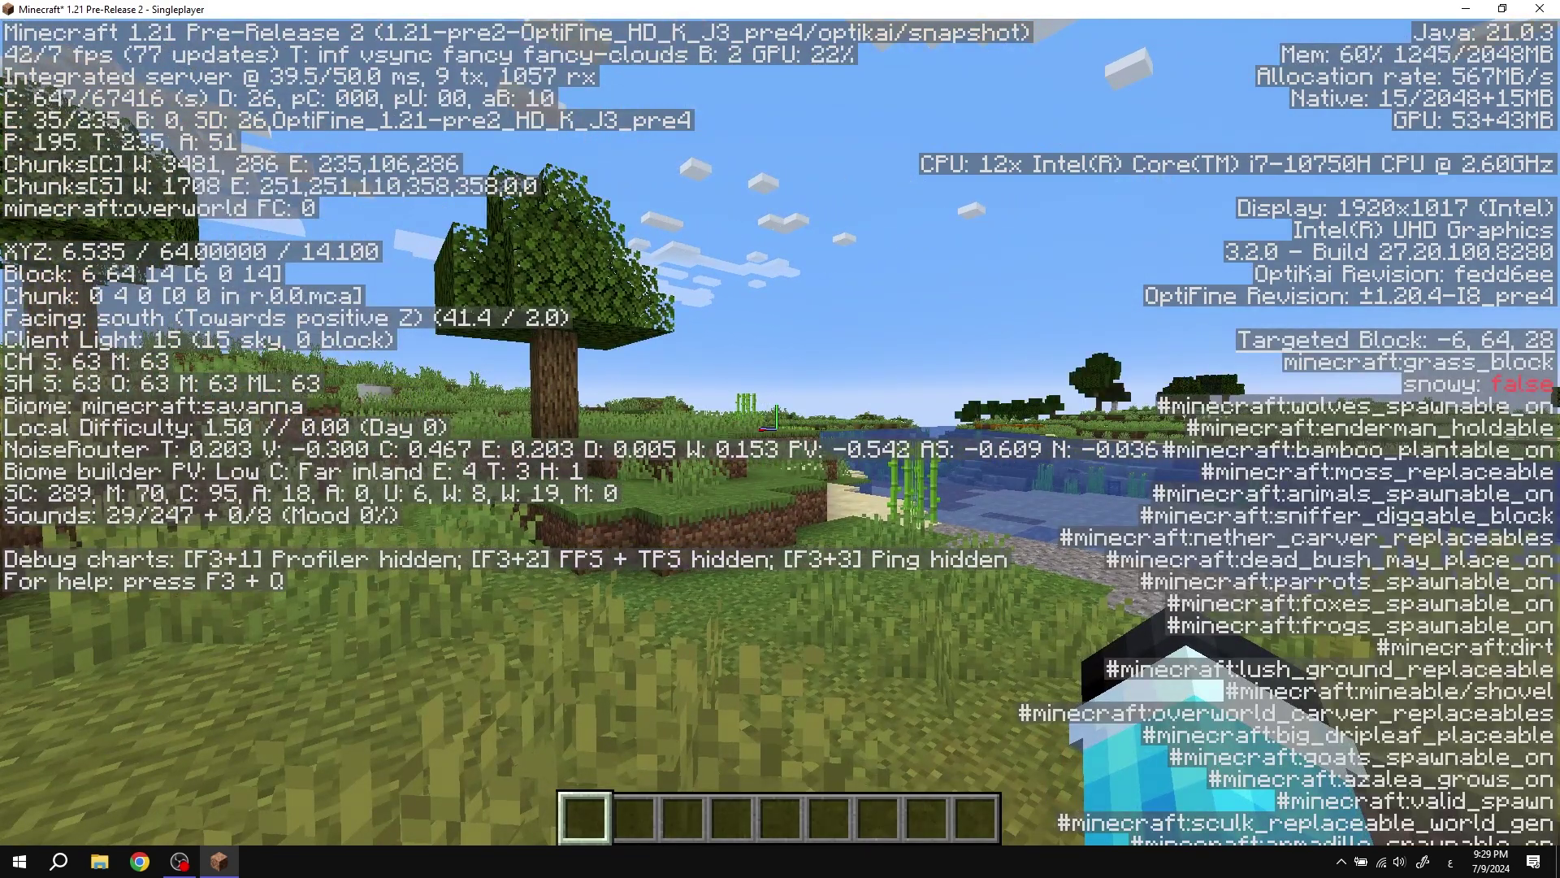